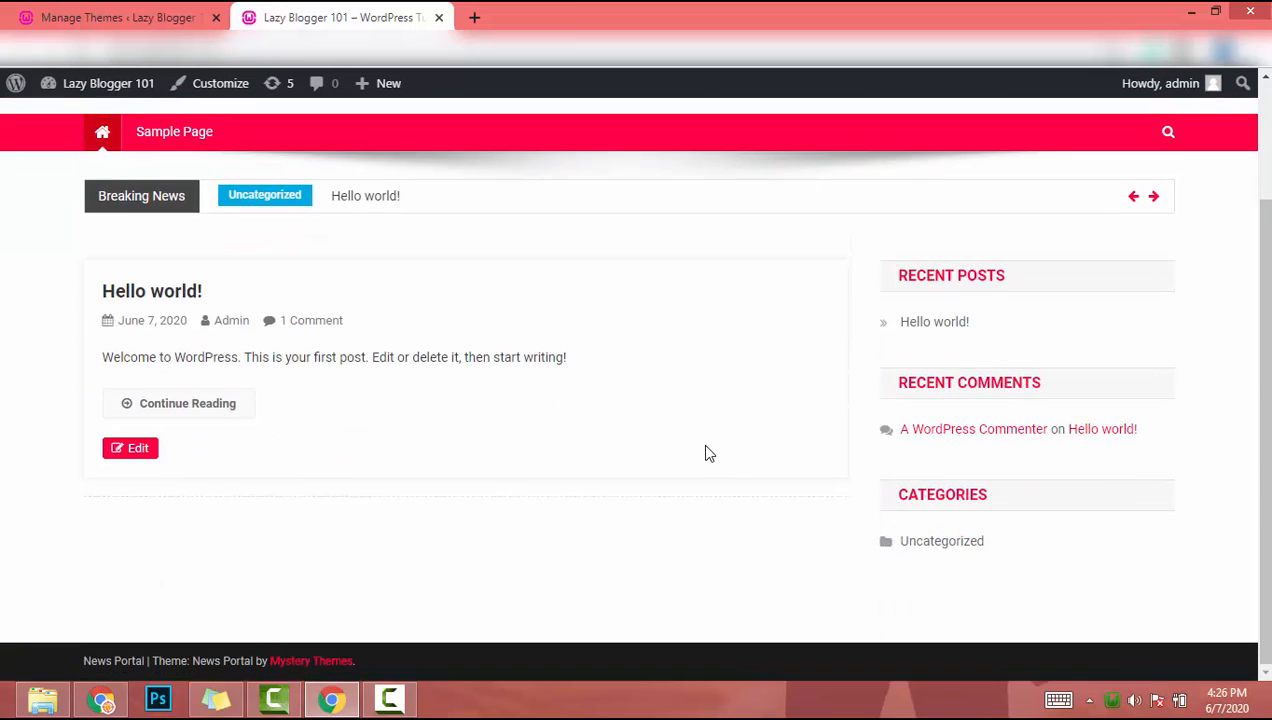
- Open the list of all pages in the site admin and move Sample Page to the trash
{"action": "scroll", "coordinate": [705, 454], "scroll_direction": "up", "scroll_amount": 3}
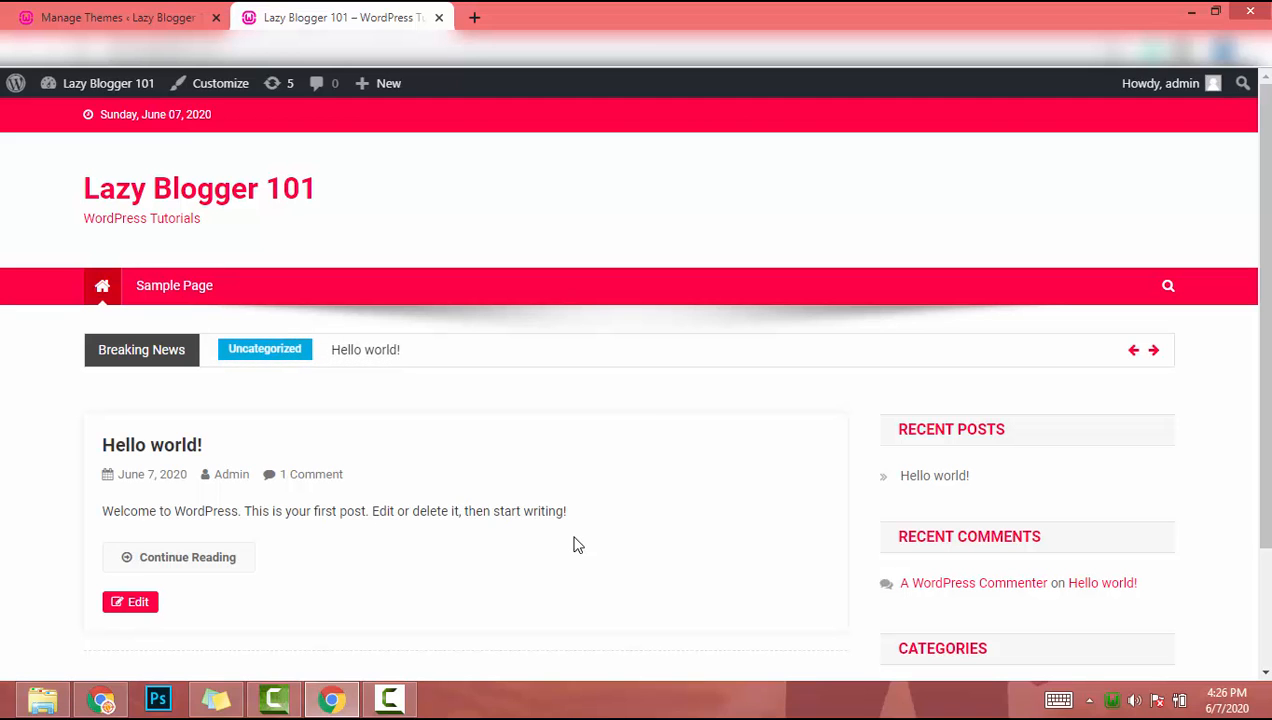
{"action": "left_click", "coordinate": [133, 10]}
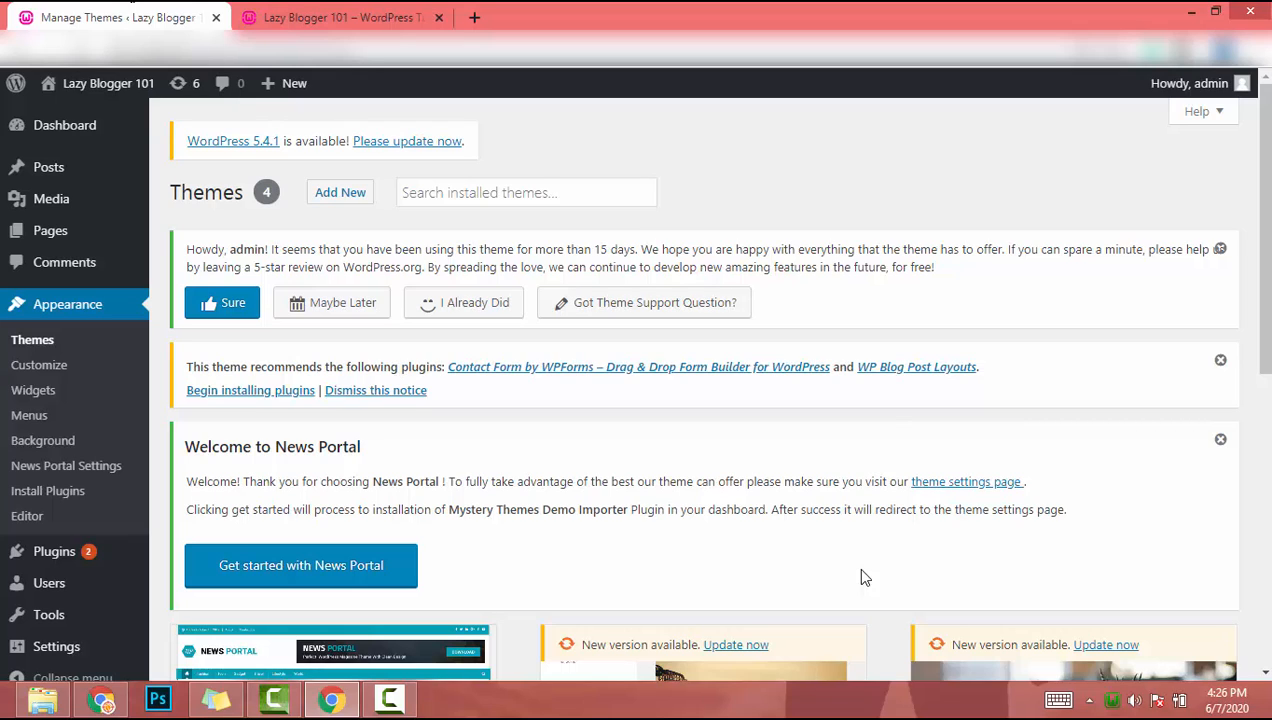
{"action": "mouse_move", "coordinate": [35, 232]}
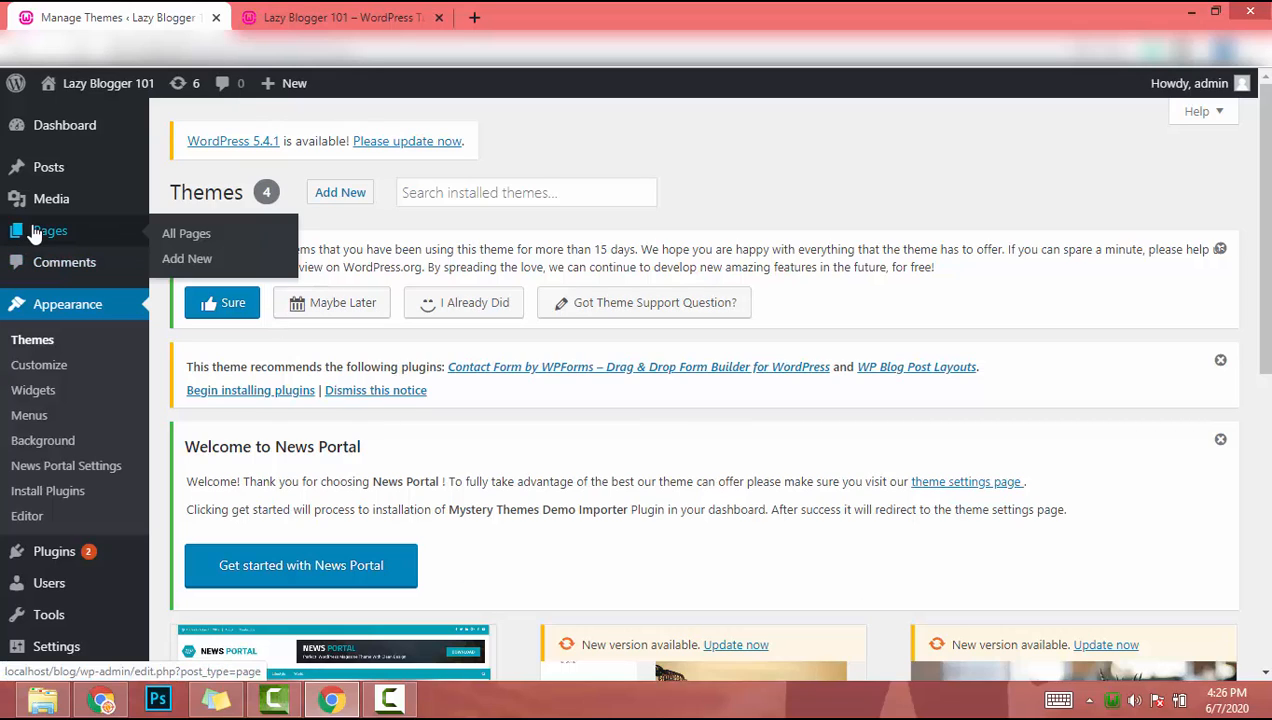
{"action": "left_click", "coordinate": [203, 233]}
{"action": "scroll", "coordinate": [343, 418], "scroll_direction": "down", "scroll_amount": 3}
{"action": "mouse_move", "coordinate": [318, 508]}
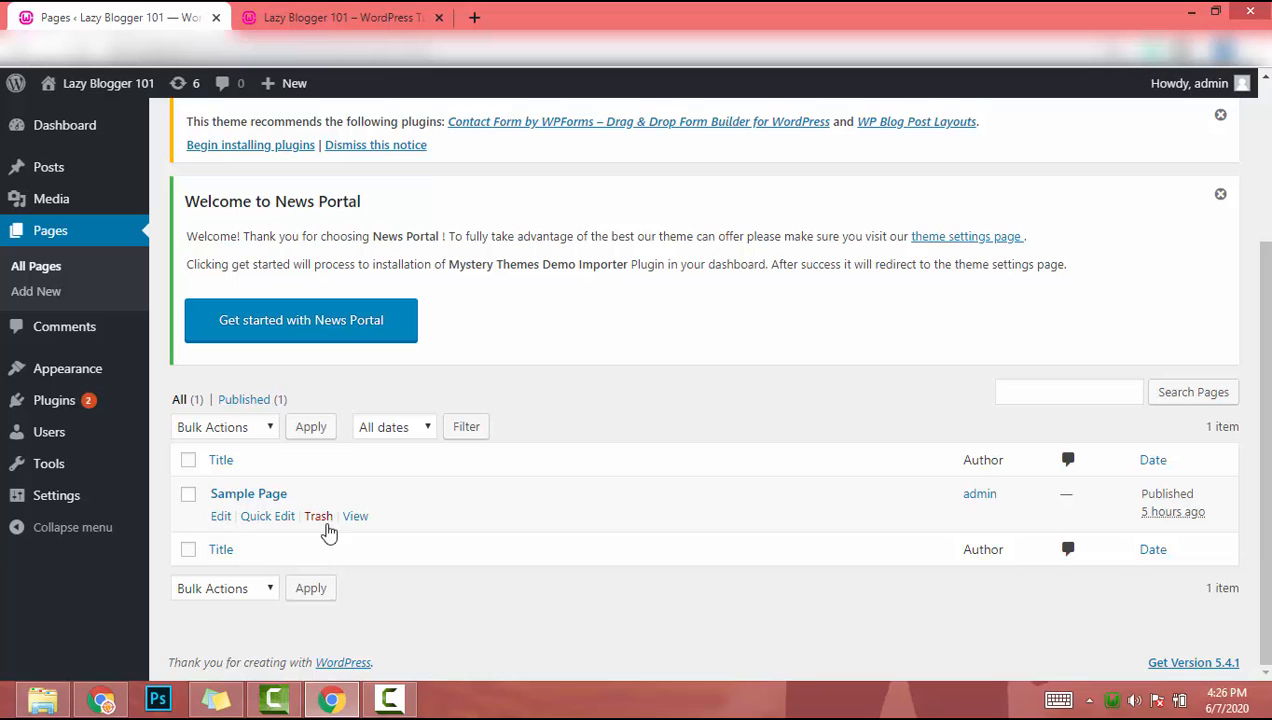
{"action": "left_click", "coordinate": [319, 517]}
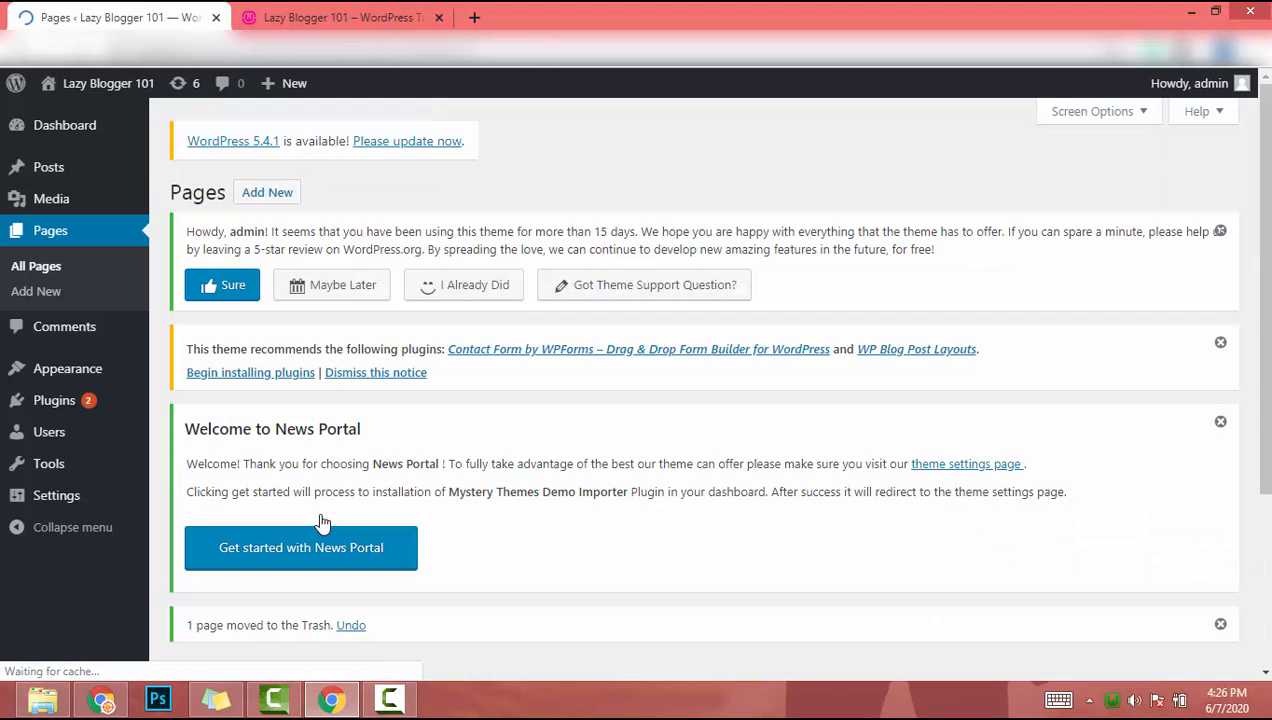
{"action": "scroll", "coordinate": [362, 509], "scroll_direction": "down", "scroll_amount": 3}
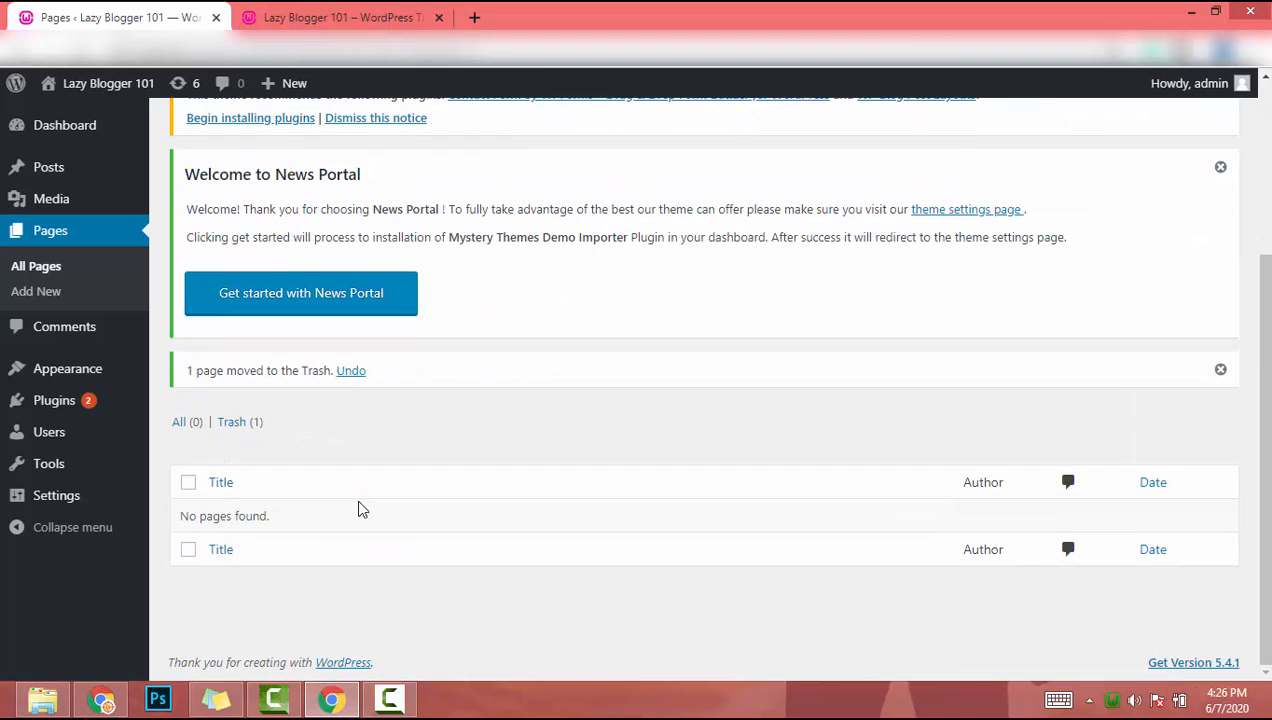
- Add a new page and title it About
{"action": "scroll", "coordinate": [362, 509], "scroll_direction": "up", "scroll_amount": 3}
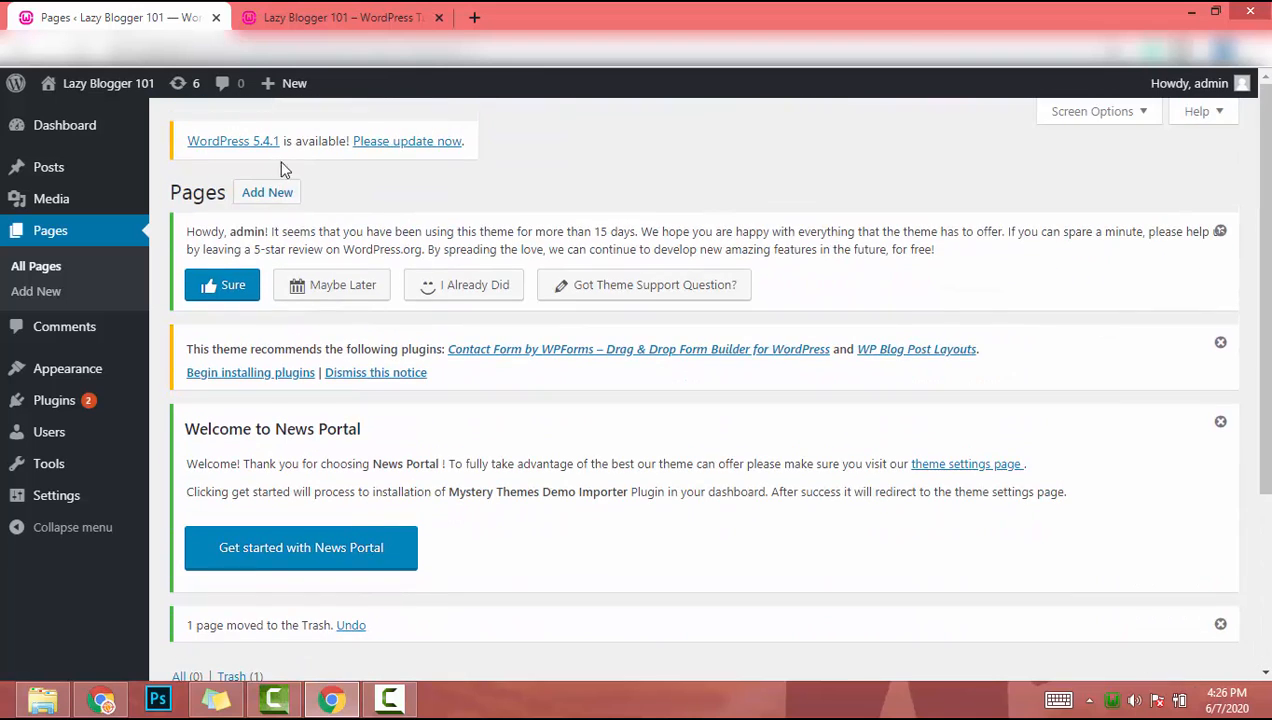
{"action": "left_click", "coordinate": [272, 200]}
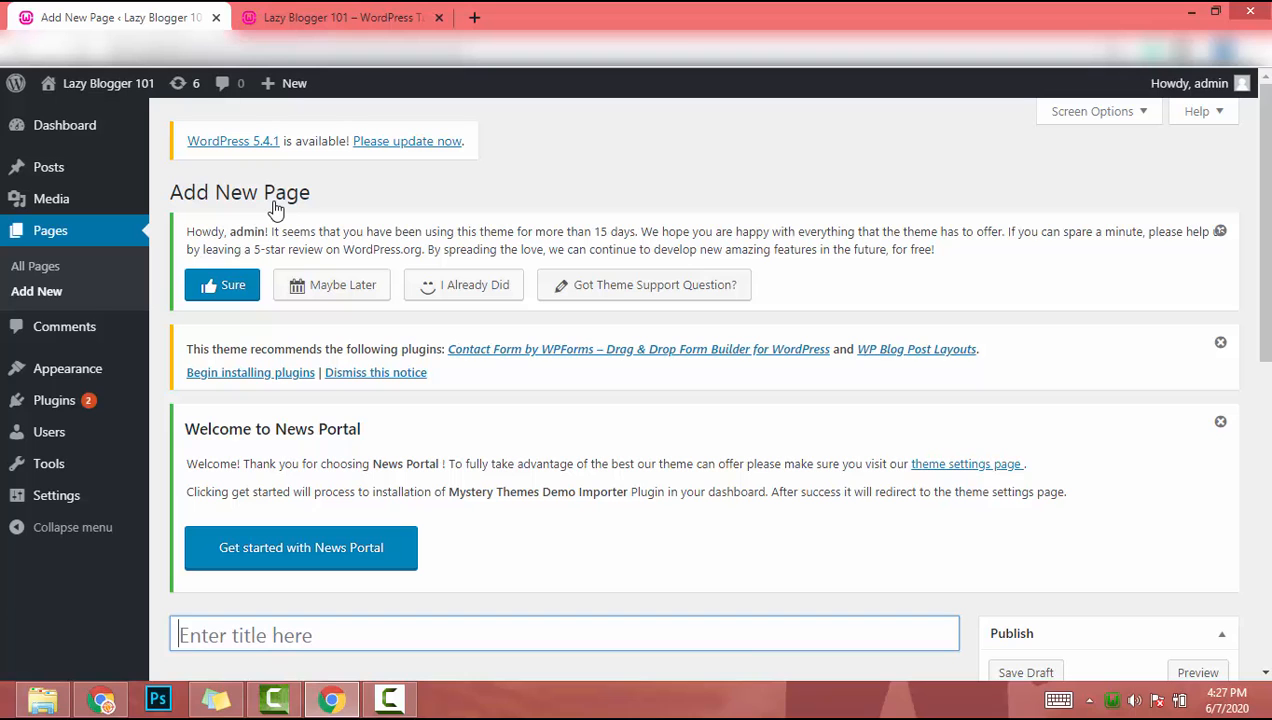
{"action": "scroll", "coordinate": [276, 210], "scroll_direction": "down", "scroll_amount": 4}
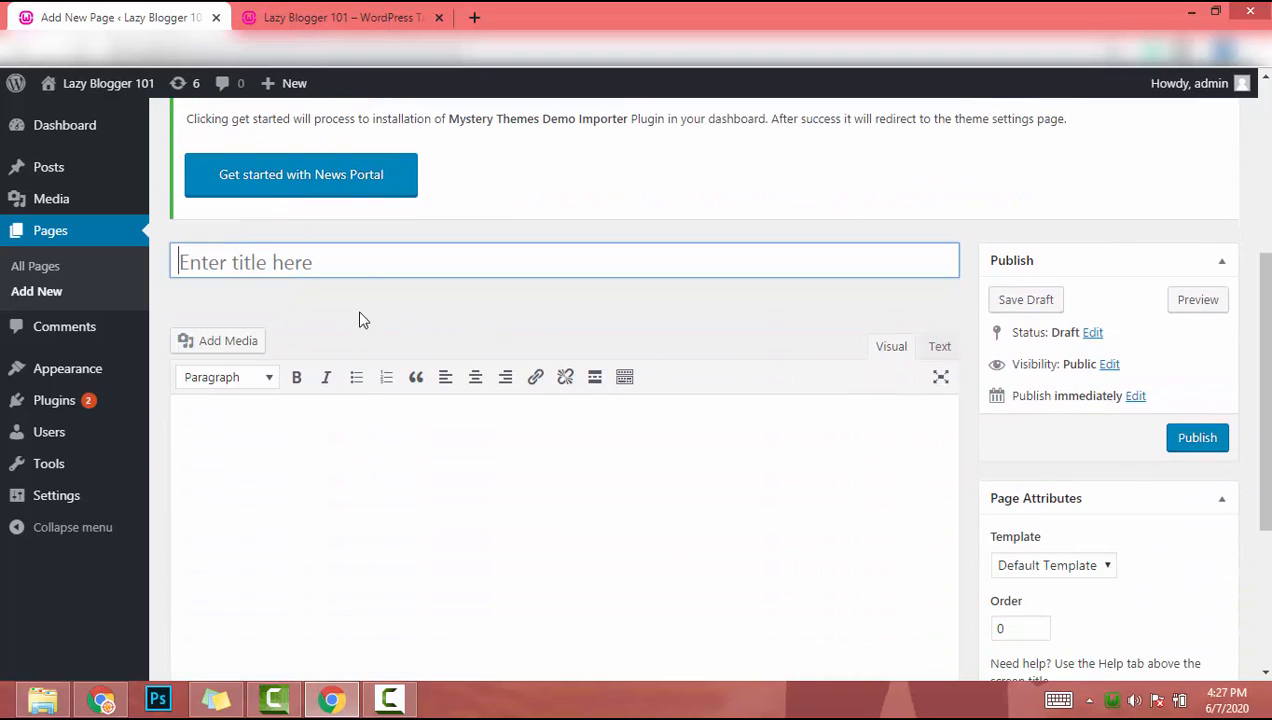
{"action": "key", "text": "shift"}
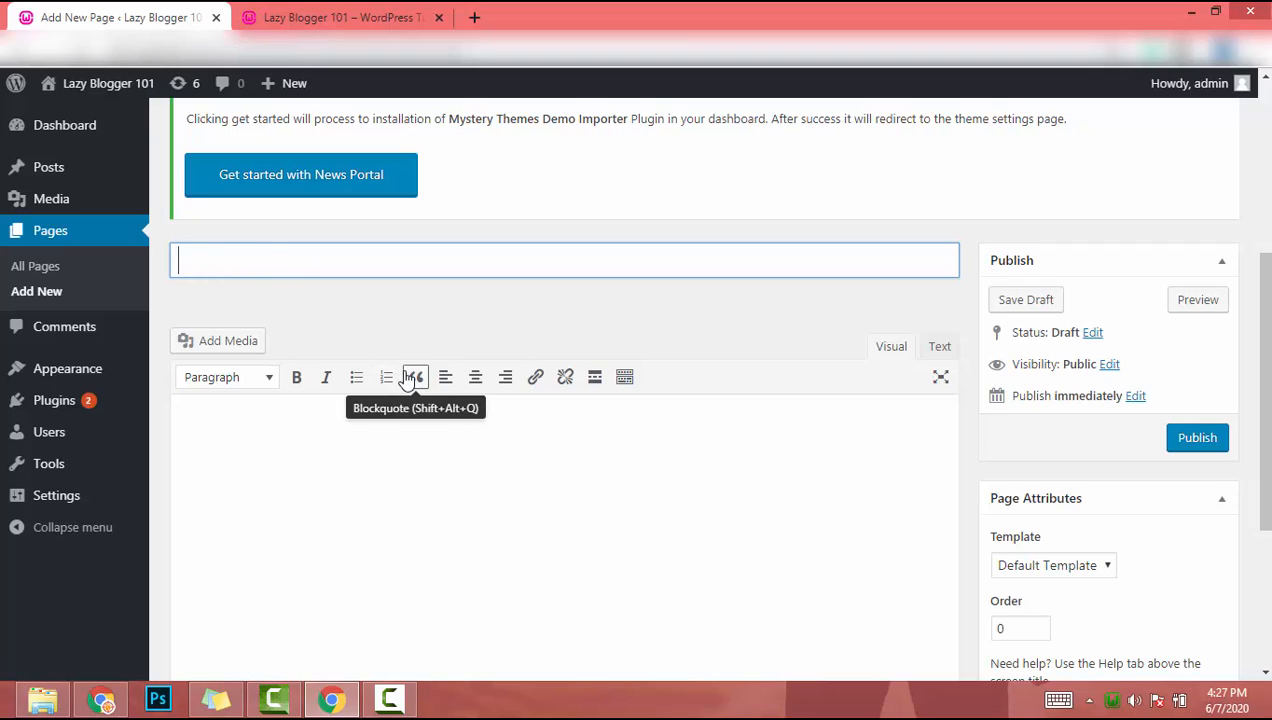
{"action": "type", "text": "About"}
{"action": "left_click", "coordinate": [399, 476]}
{"action": "scroll", "coordinate": [399, 476], "scroll_direction": "down", "scroll_amount": 2}
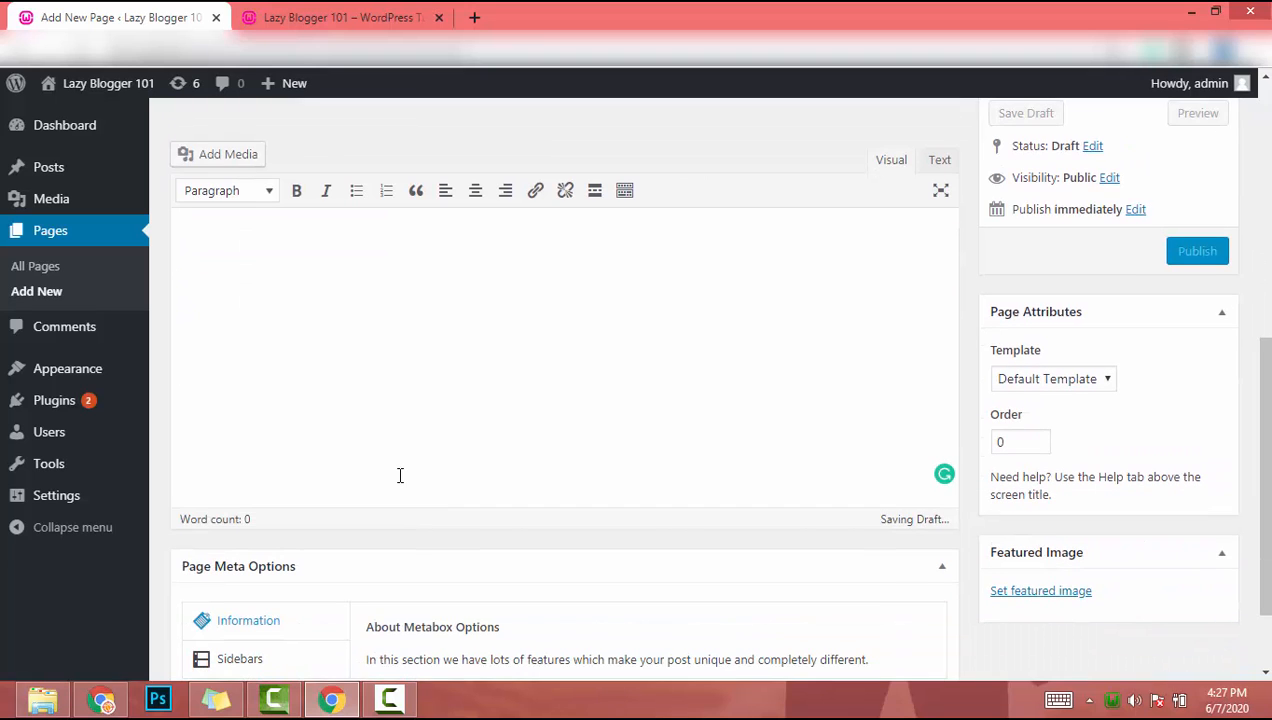
{"action": "scroll", "coordinate": [399, 476], "scroll_direction": "up", "scroll_amount": 2}
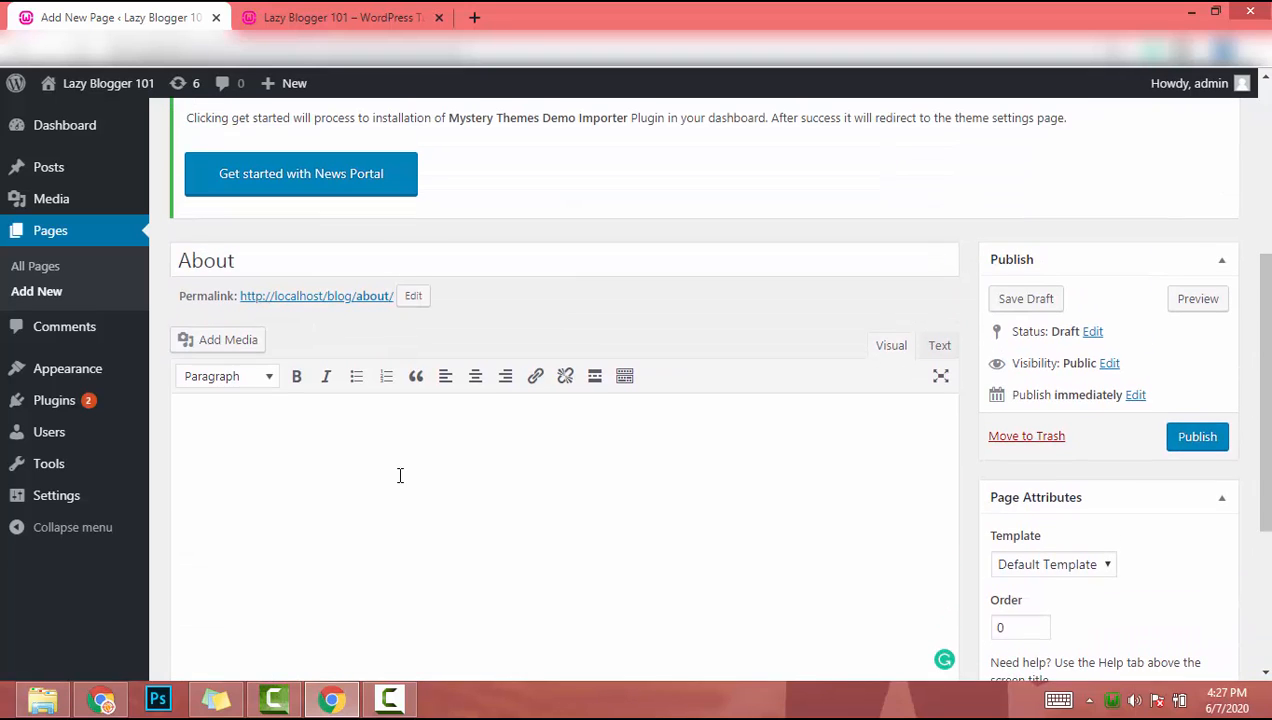
{"action": "scroll", "coordinate": [399, 476], "scroll_direction": "down", "scroll_amount": 1}
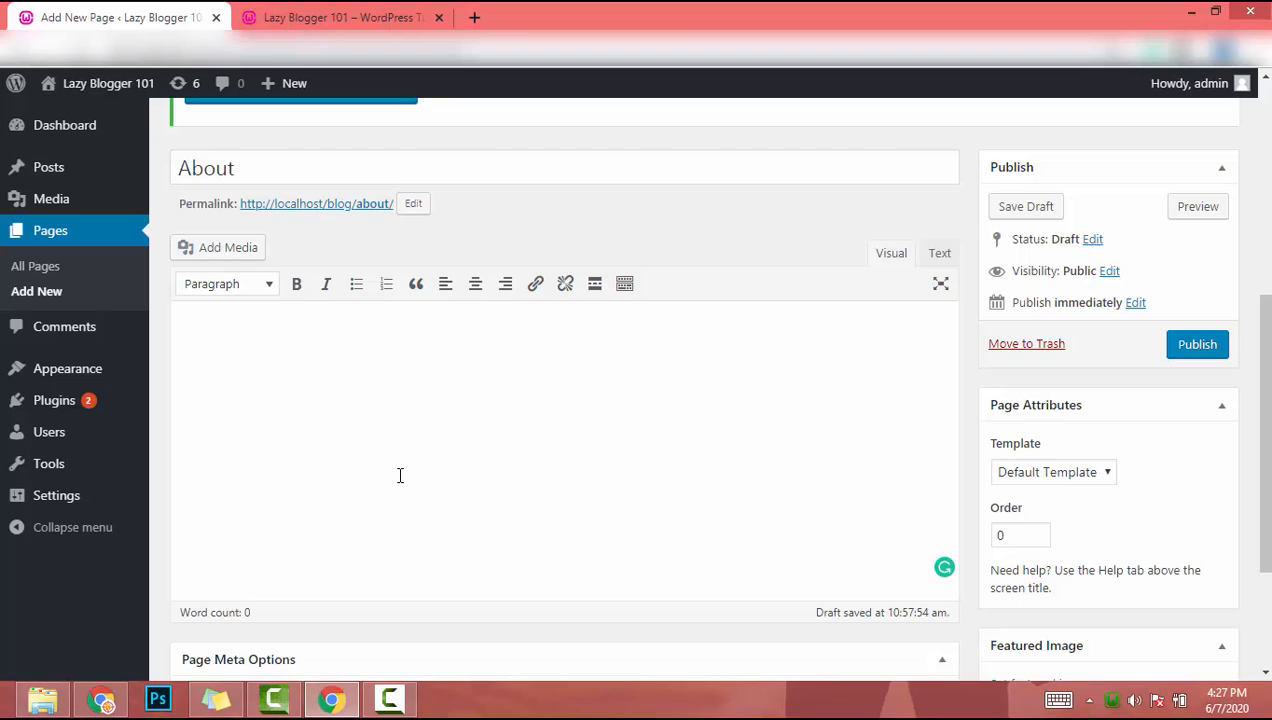
- Search Google for "dummy text" in a new browser tab and open the Lipsum generator site
{"action": "left_click", "coordinate": [400, 329]}
{"action": "left_click", "coordinate": [475, 18]}
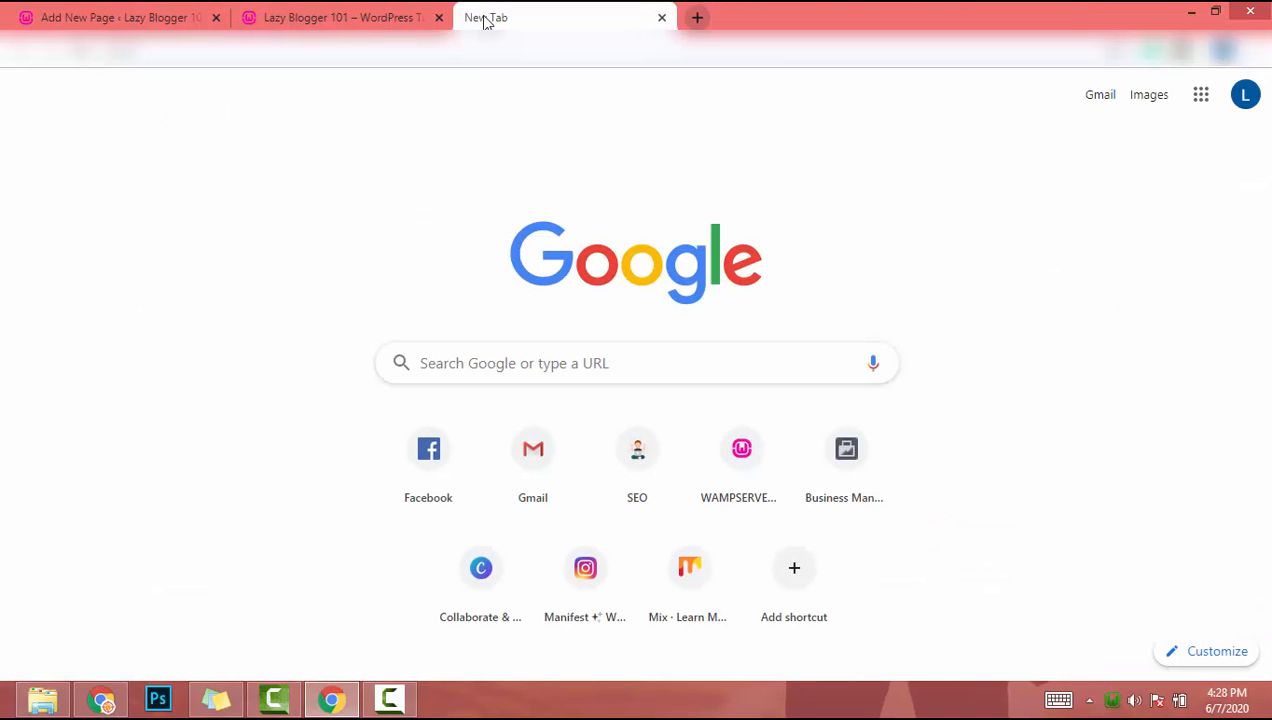
{"action": "type", "text": "dummy text"}
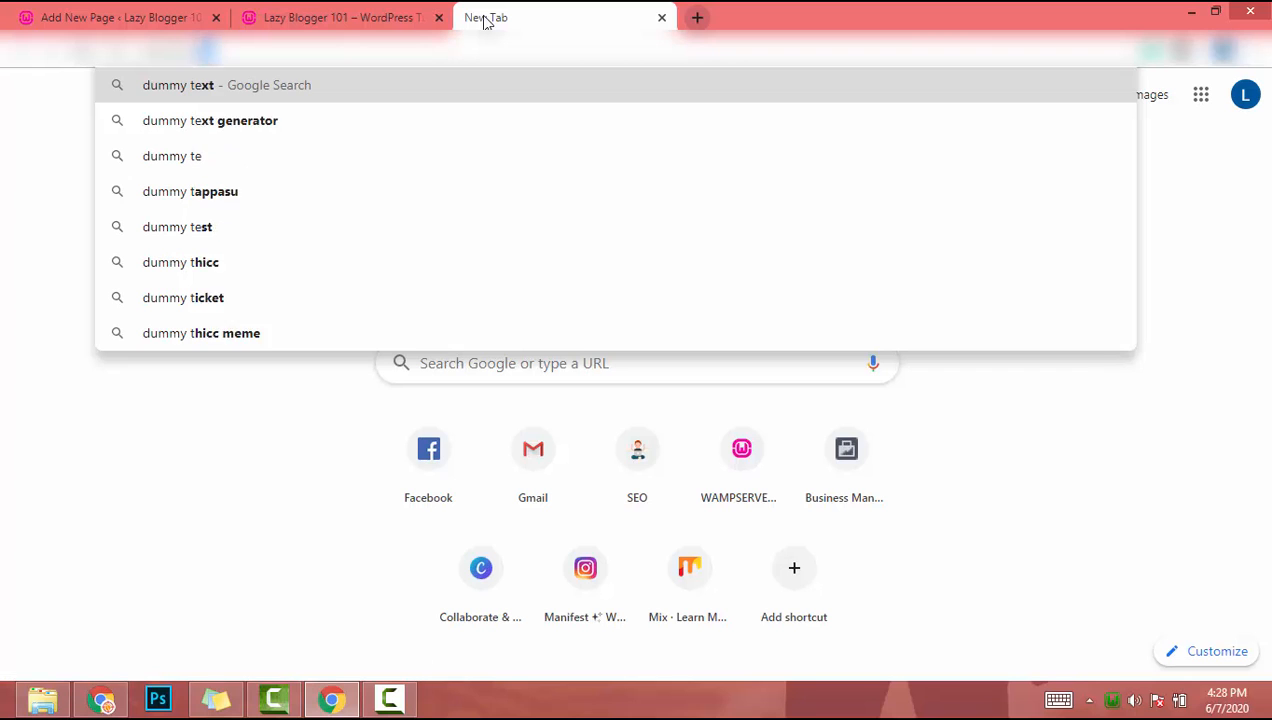
{"action": "key", "text": "Return"}
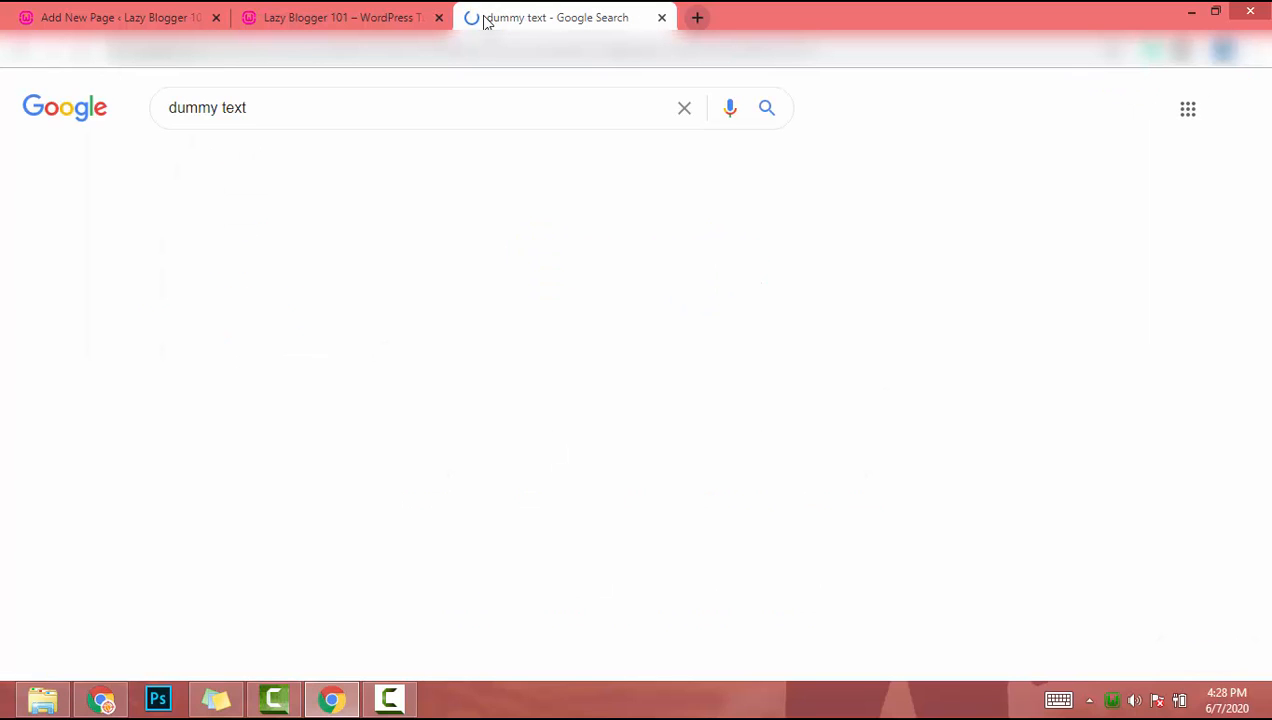
{"action": "scroll", "coordinate": [405, 205], "scroll_direction": "down", "scroll_amount": 1}
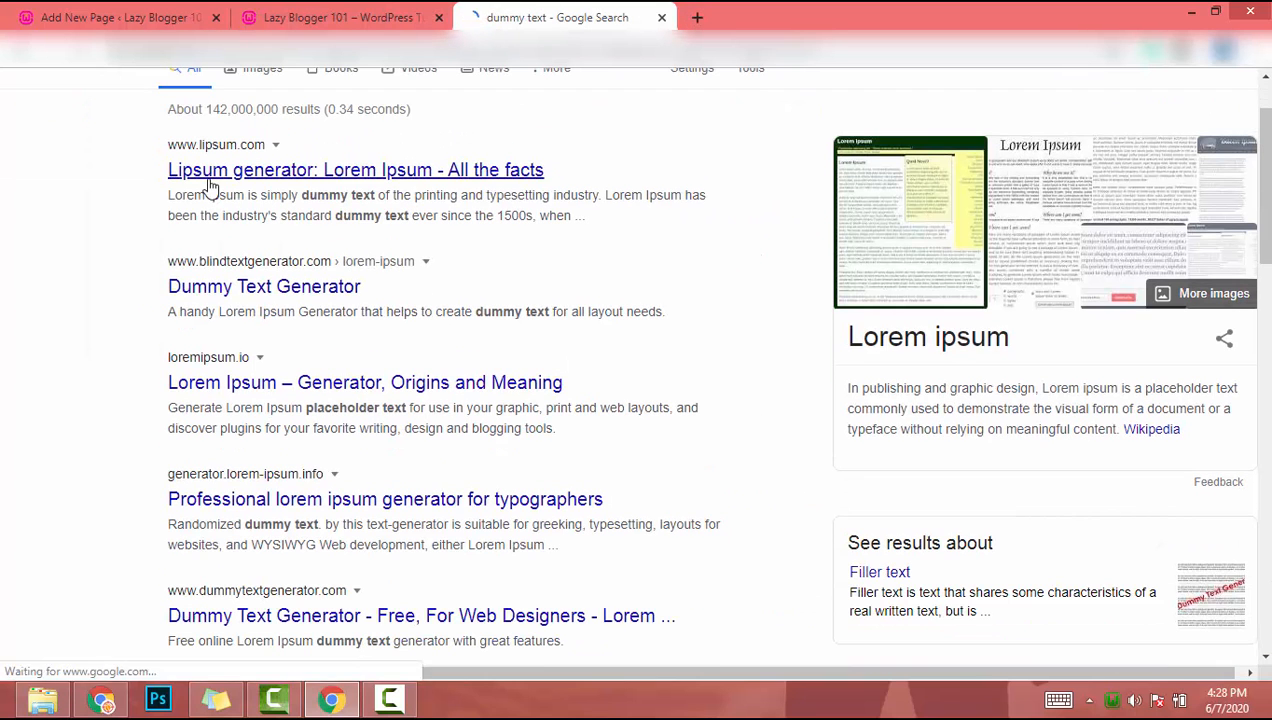
{"action": "left_click", "coordinate": [210, 186]}
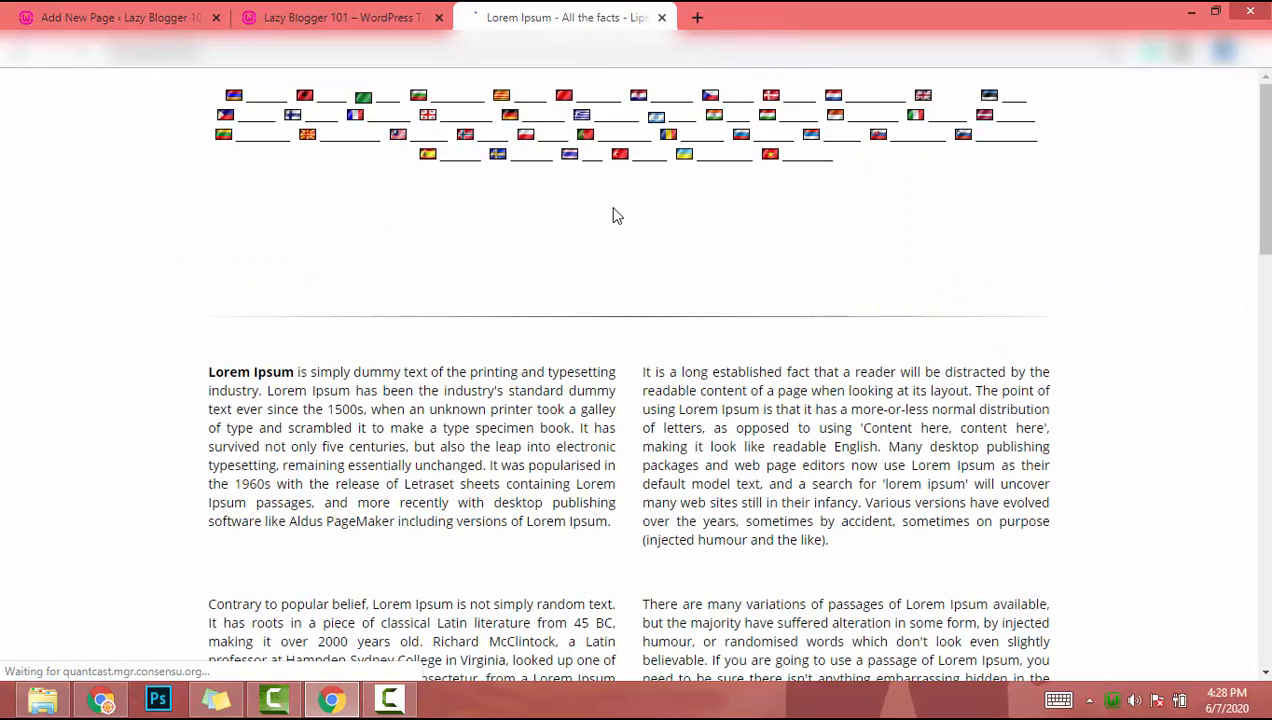
- Generate 5 paragraphs of Lorem Ipsum and copy all of the generated text
{"action": "scroll", "coordinate": [955, 453], "scroll_direction": "down", "scroll_amount": 4}
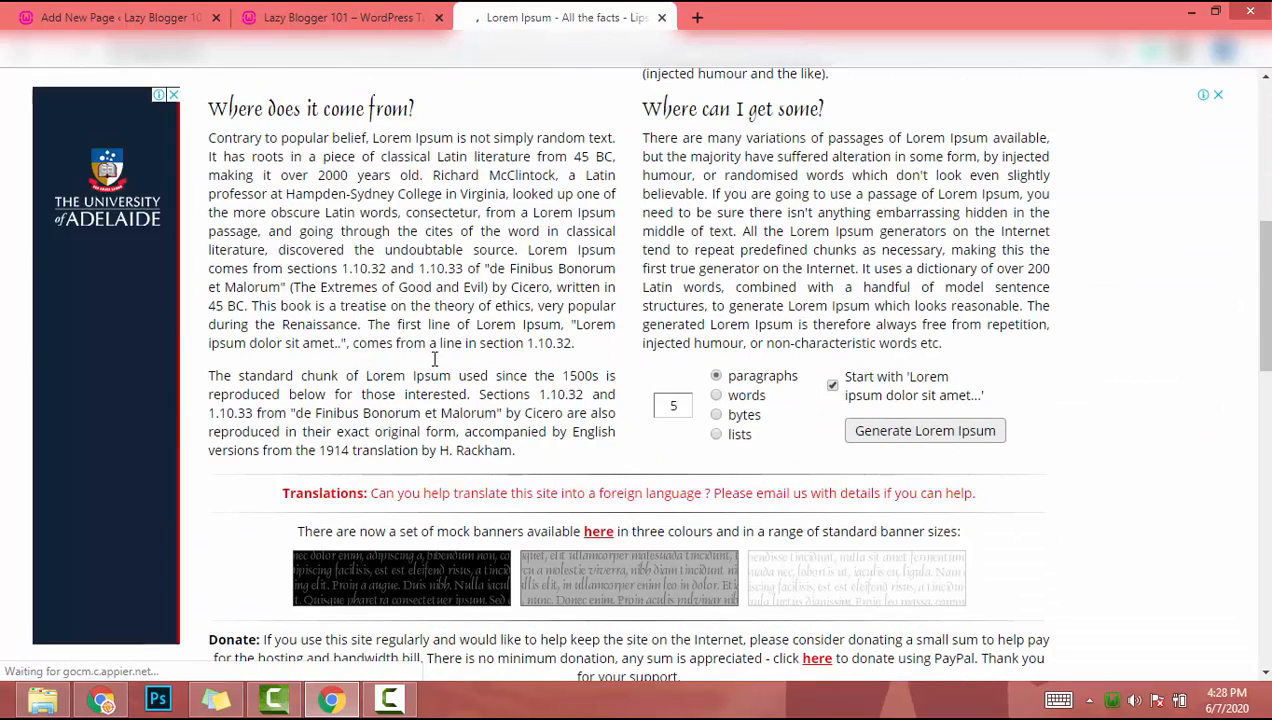
{"action": "left_click", "coordinate": [930, 439]}
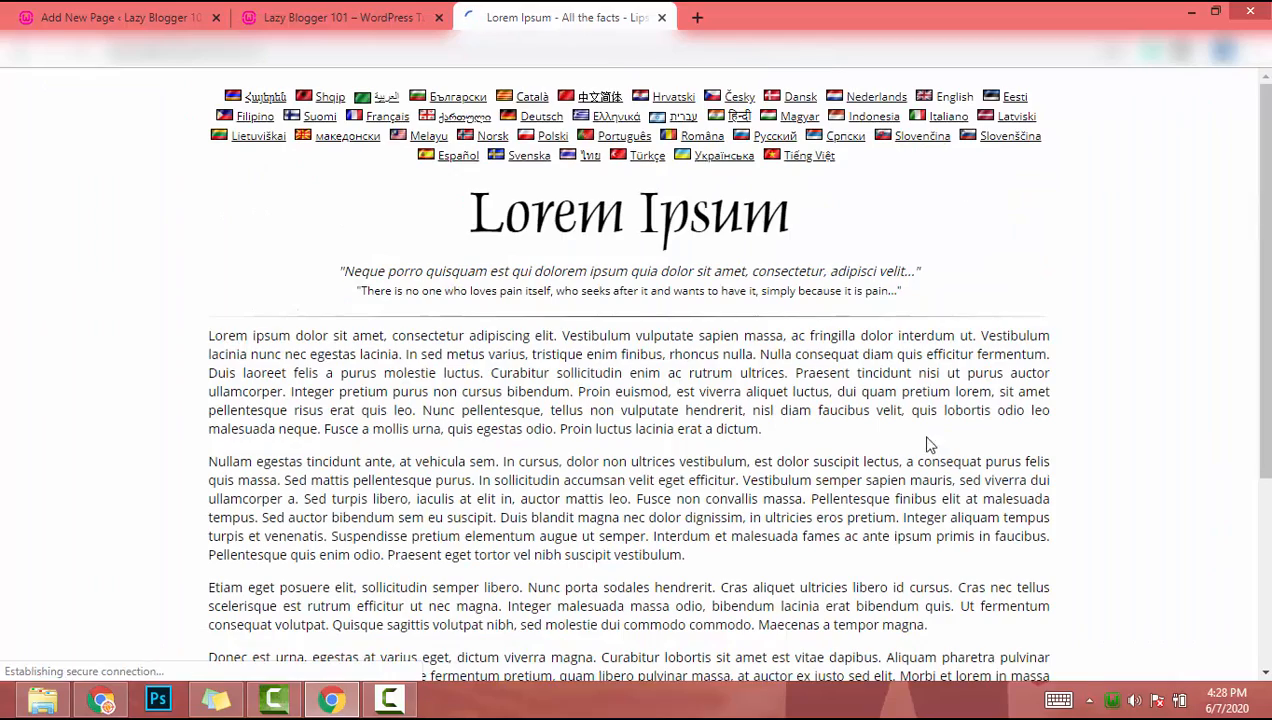
{"action": "scroll", "coordinate": [600, 300], "scroll_direction": "down", "scroll_amount": 2}
{"action": "left_click_drag", "start_coordinate": [203, 149], "coordinate": [284, 471]}
{"action": "scroll", "coordinate": [870, 300], "scroll_direction": "down", "scroll_amount": 2}
{"action": "key", "text": "ctrl+c"}
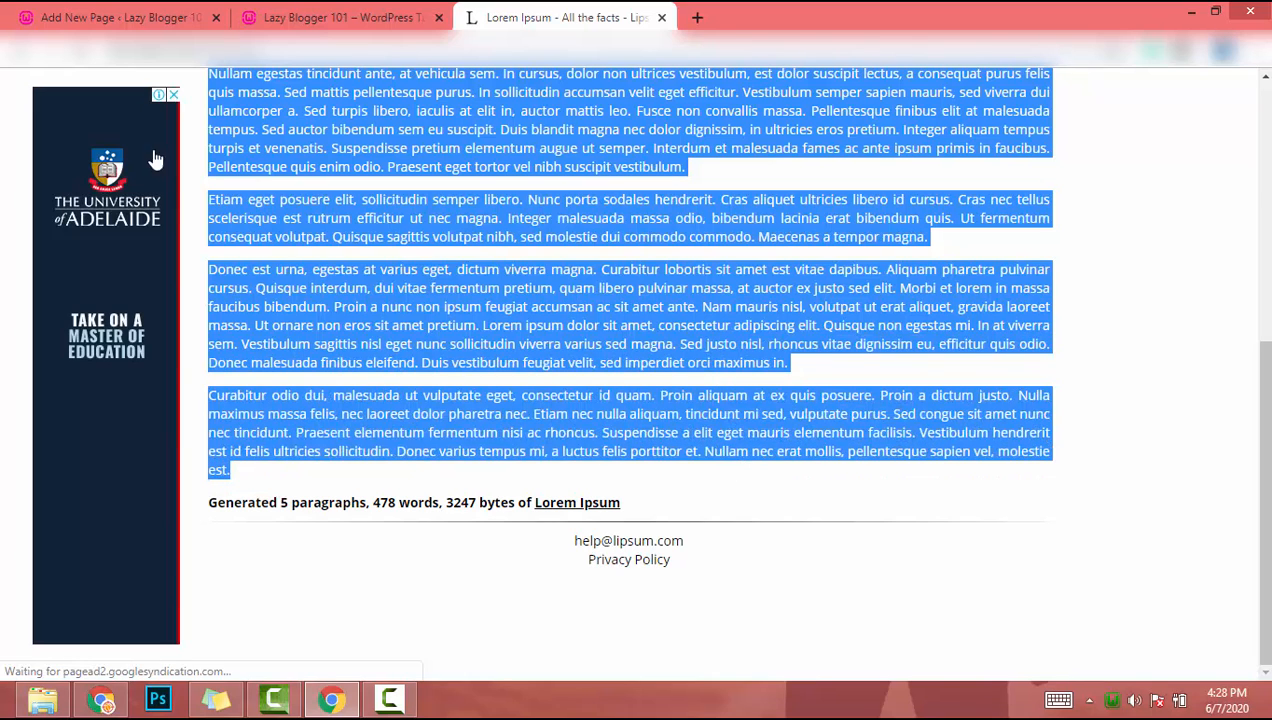
- Paste the copied Lorem Ipsum paragraphs into the body of the About page
{"action": "left_click", "coordinate": [120, 17]}
{"action": "key", "text": "ctrl+v"}
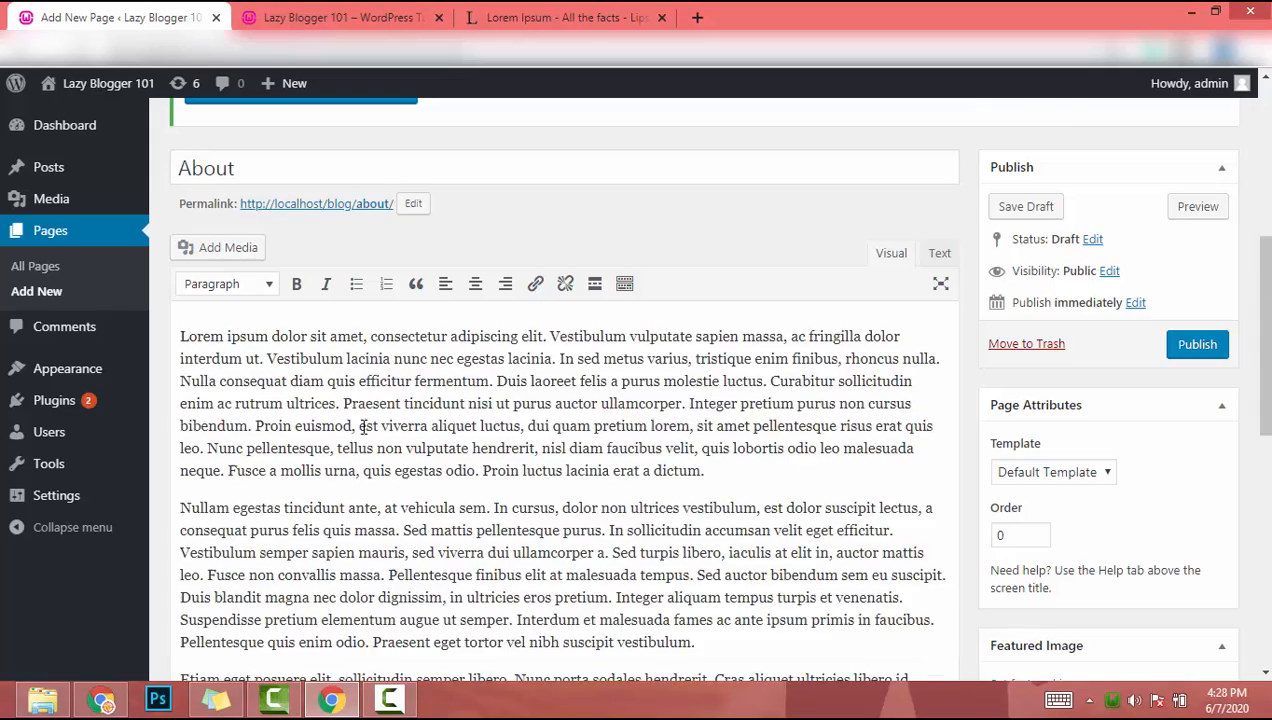
{"action": "scroll", "coordinate": [364, 427], "scroll_direction": "up", "scroll_amount": 6}
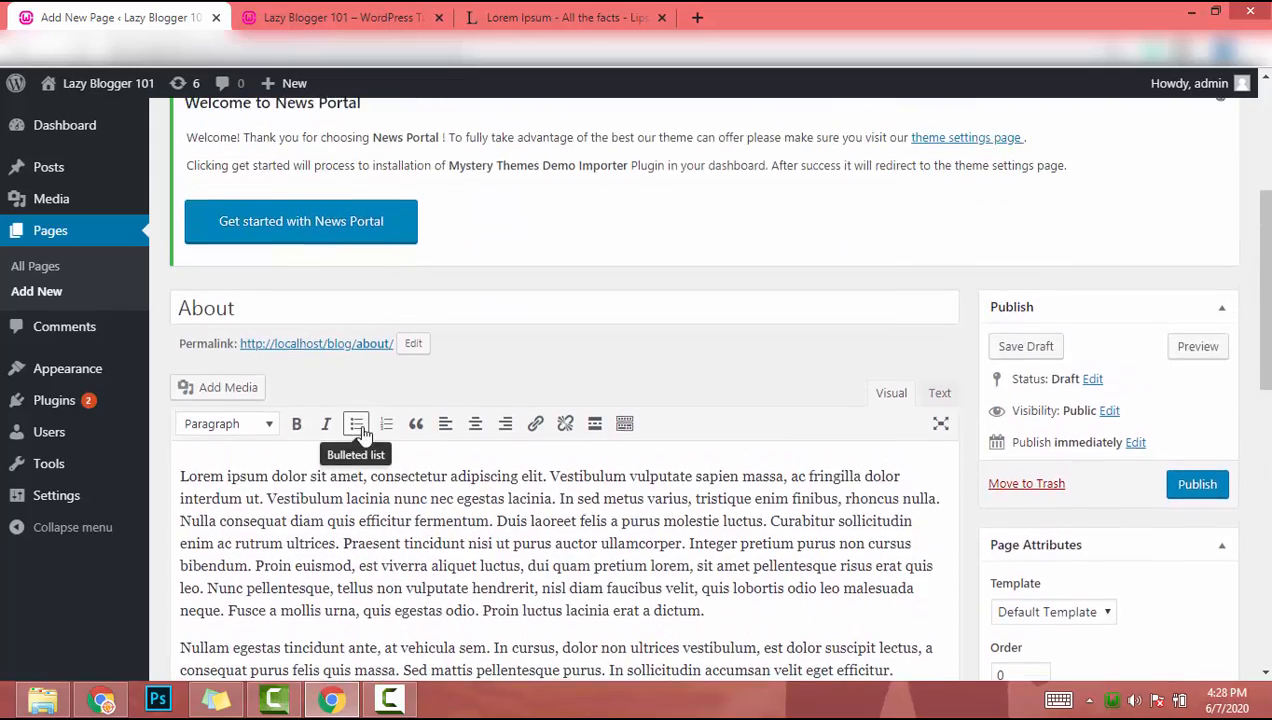
- Break the opening sentence of each pasted paragraph onto its own line
{"action": "scroll", "coordinate": [364, 430], "scroll_direction": "down", "scroll_amount": 2}
{"action": "left_click", "coordinate": [548, 290]}
{"action": "key", "text": "Return"}
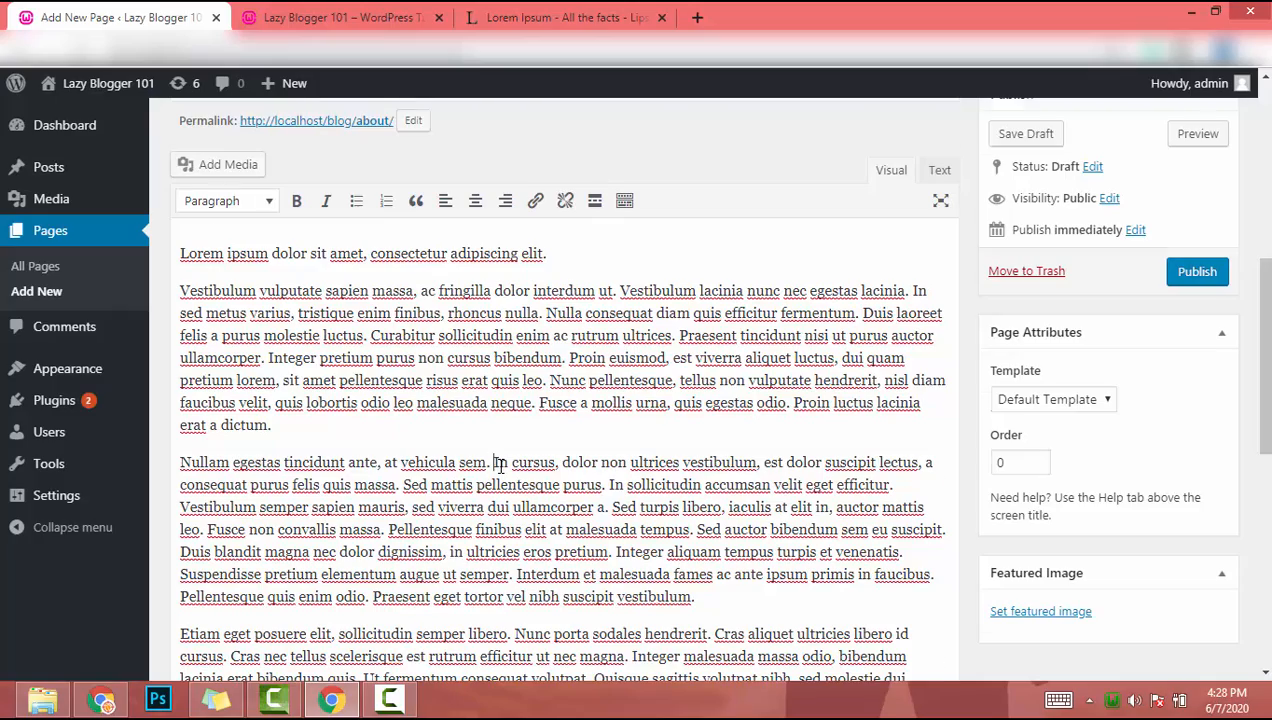
{"action": "left_click", "coordinate": [493, 462]}
{"action": "key", "text": "Return"}
{"action": "scroll", "coordinate": [656, 409], "scroll_direction": "up", "scroll_amount": 5}
{"action": "scroll", "coordinate": [565, 483], "scroll_direction": "down", "scroll_amount": 4}
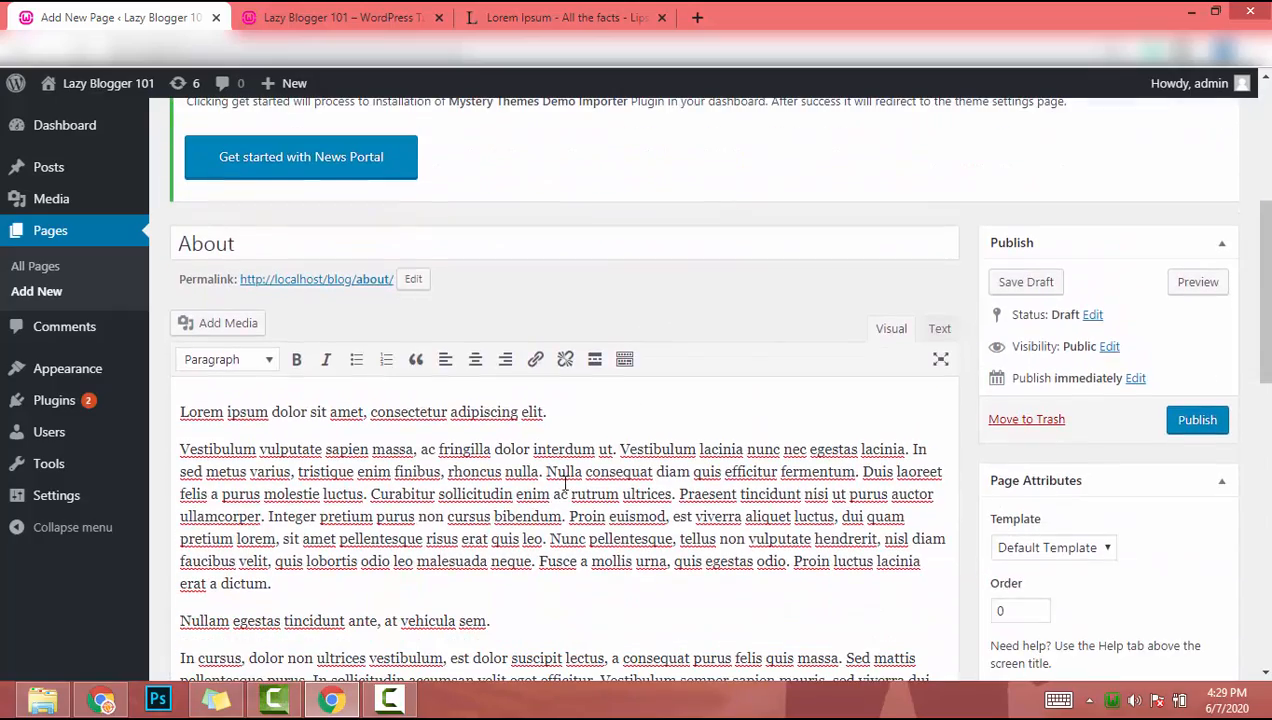
- Format the line "Lorem ipsum dolor sit amet, consectetur adipiscing elit." as Heading 2
{"action": "triple_click", "coordinate": [592, 412]}
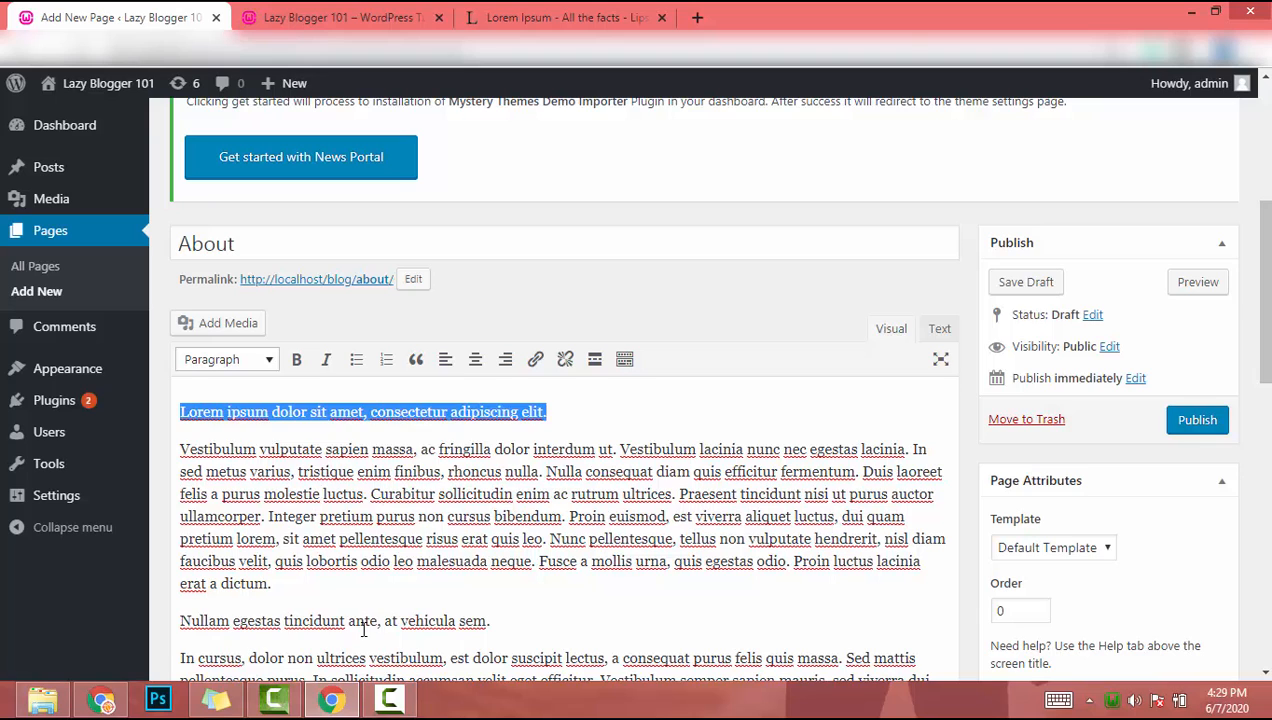
{"action": "left_click", "coordinate": [228, 360]}
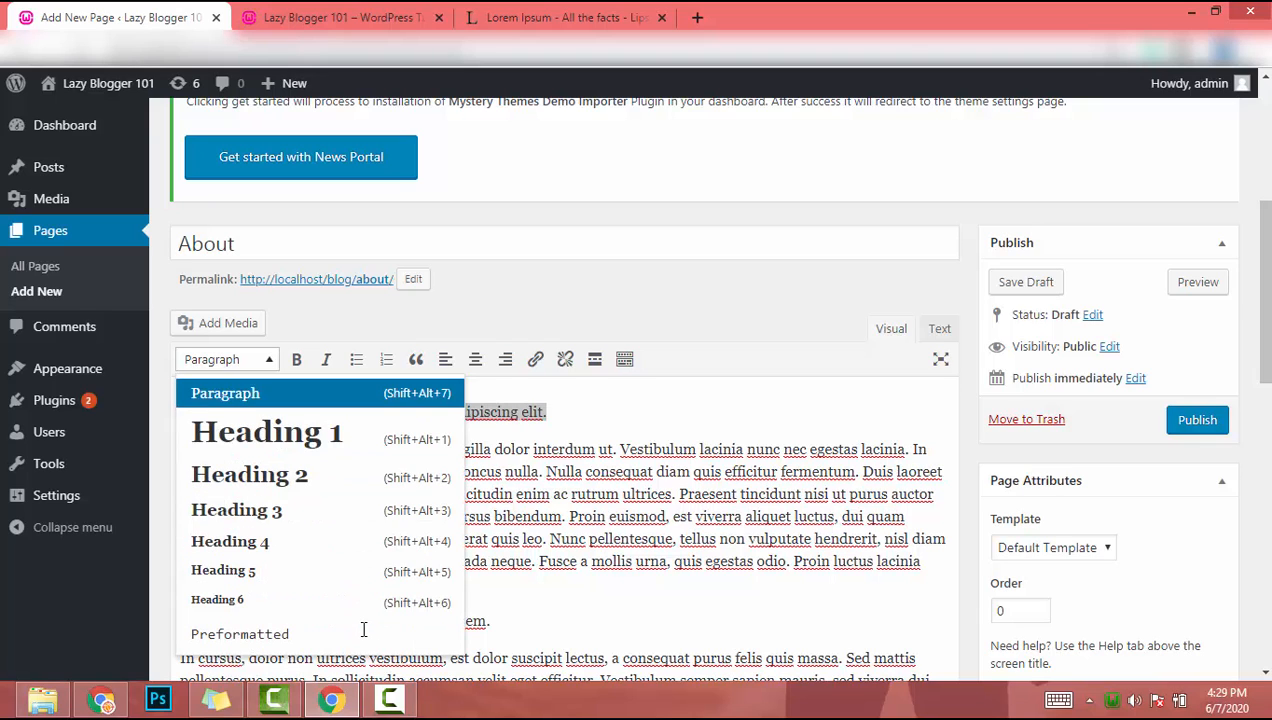
{"action": "left_click", "coordinate": [250, 475]}
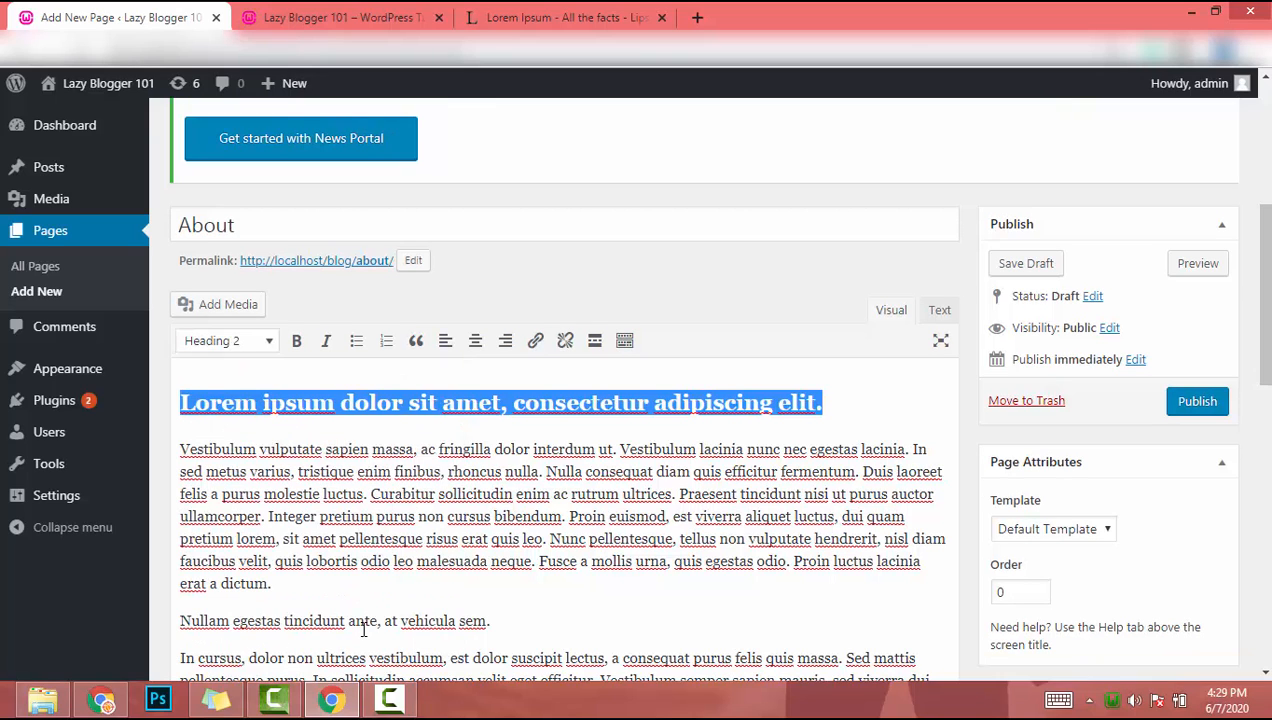
- Format the line "Nullam egestas tincidunt ante, at vehicula sem." as Heading 3
{"action": "scroll", "coordinate": [364, 629], "scroll_direction": "down", "scroll_amount": 1}
{"action": "left_click", "coordinate": [496, 528]}
{"action": "left_click_drag", "start_coordinate": [490, 528], "coordinate": [180, 528]}
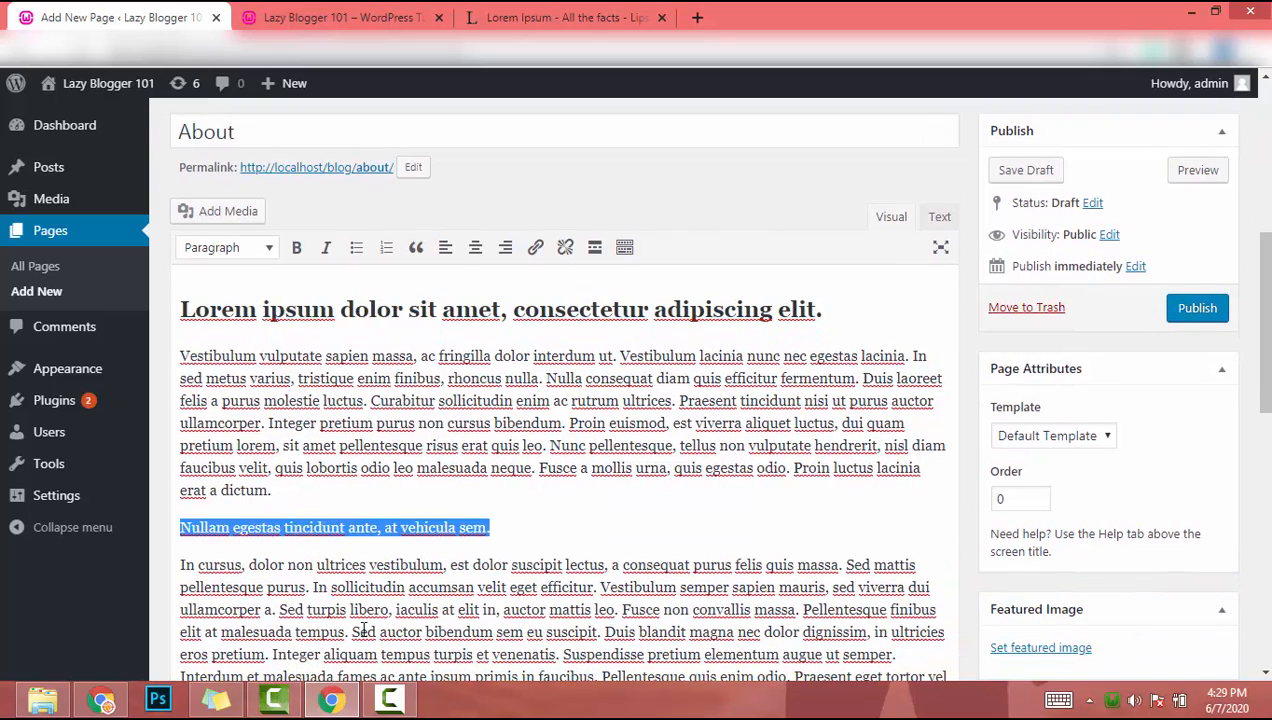
{"action": "left_click", "coordinate": [228, 247]}
{"action": "left_click", "coordinate": [237, 398]}
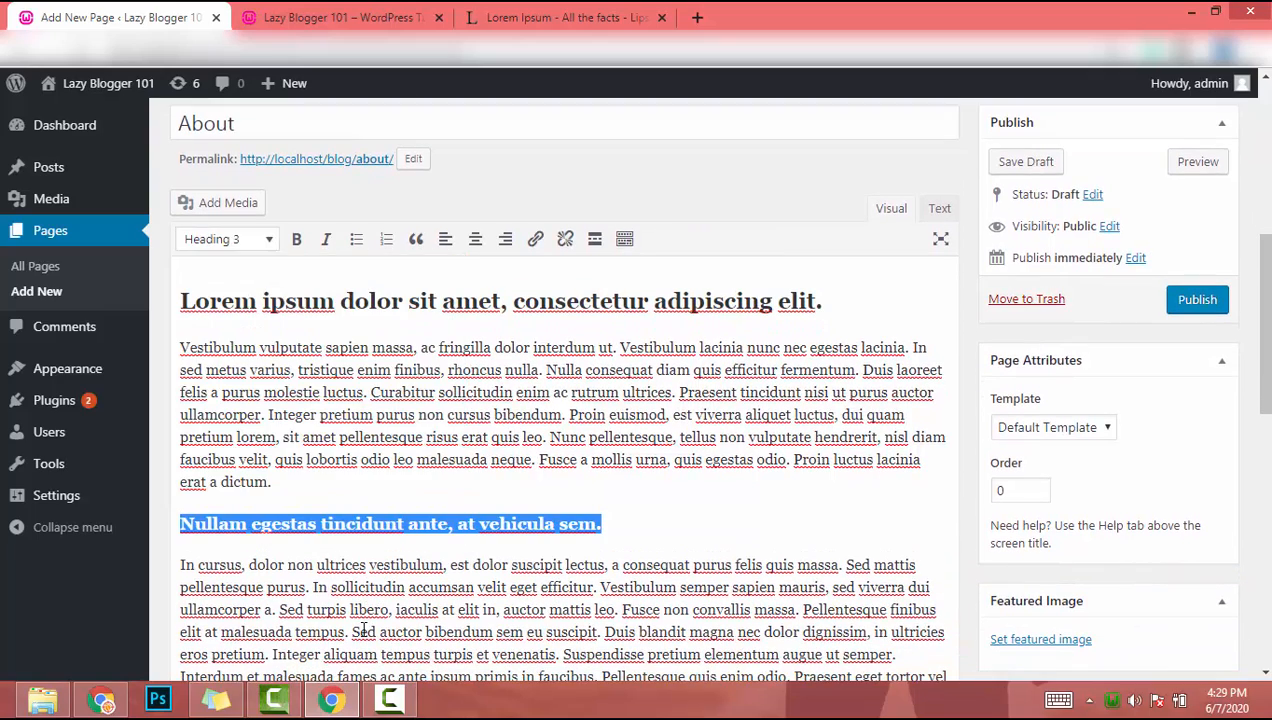
- Format the line "Etiam eget posuere elit, sollicitudin semper libero." as Heading 2
{"action": "scroll", "coordinate": [364, 630], "scroll_direction": "down", "scroll_amount": 3}
{"action": "scroll", "coordinate": [364, 630], "scroll_direction": "down", "scroll_amount": 1}
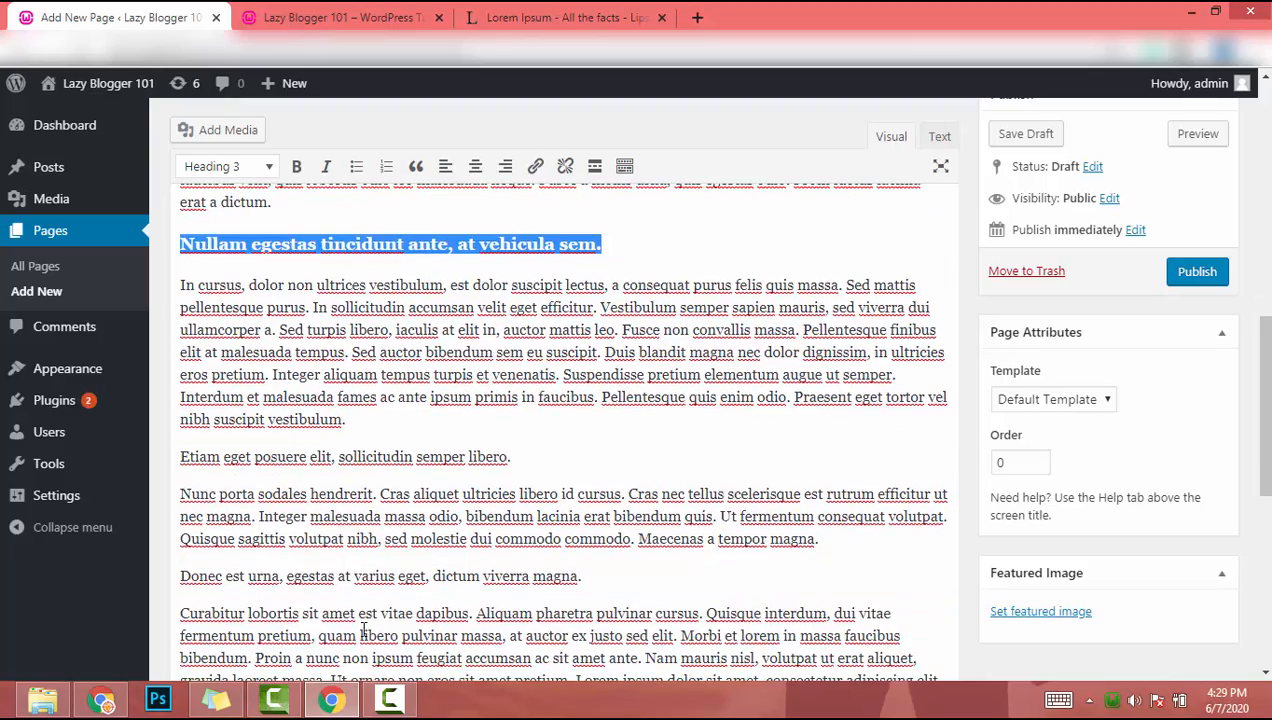
{"action": "left_click_drag", "start_coordinate": [511, 457], "coordinate": [180, 457]}
{"action": "scroll", "coordinate": [364, 630], "scroll_direction": "up", "scroll_amount": 3}
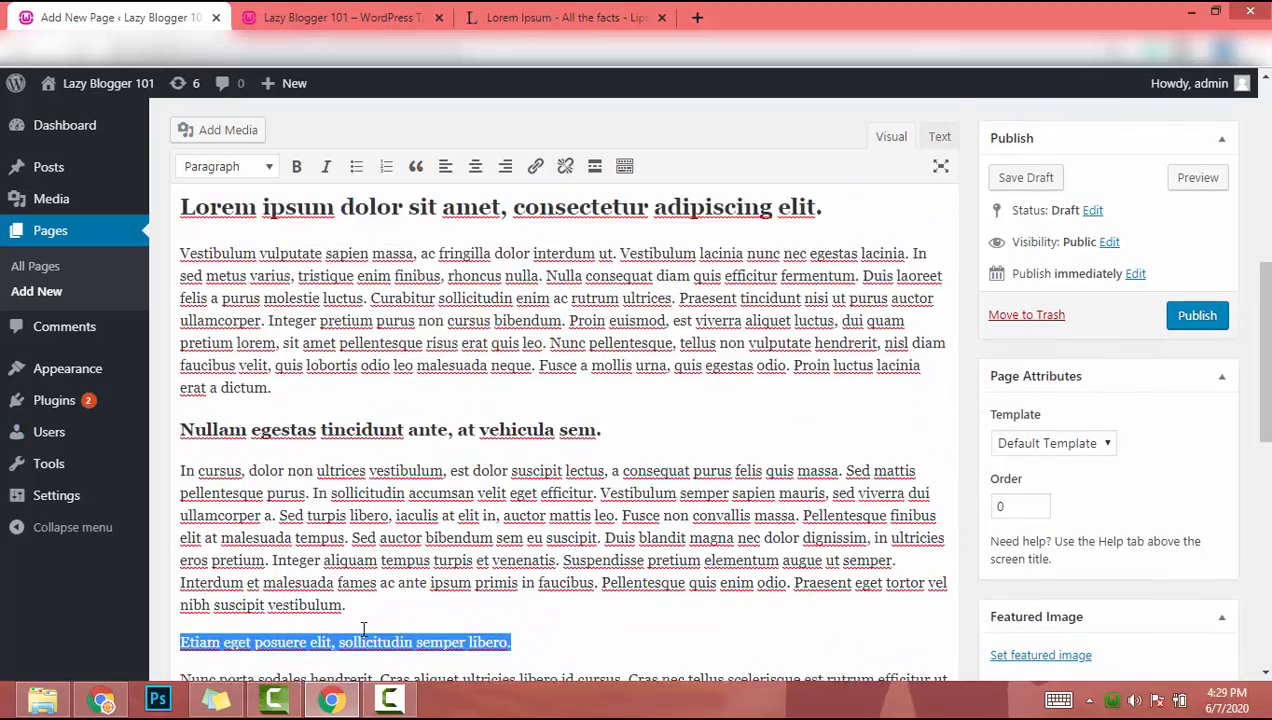
{"action": "left_click", "coordinate": [228, 239]}
{"action": "key", "text": "Up"}
{"action": "key", "text": "Up"}
{"action": "key", "text": "Return"}
- Format the line starting "Donec est urna" as Heading 3 and the line starting "Curabitur odio dui" as Heading 5
{"action": "scroll", "coordinate": [364, 630], "scroll_direction": "down", "scroll_amount": 5}
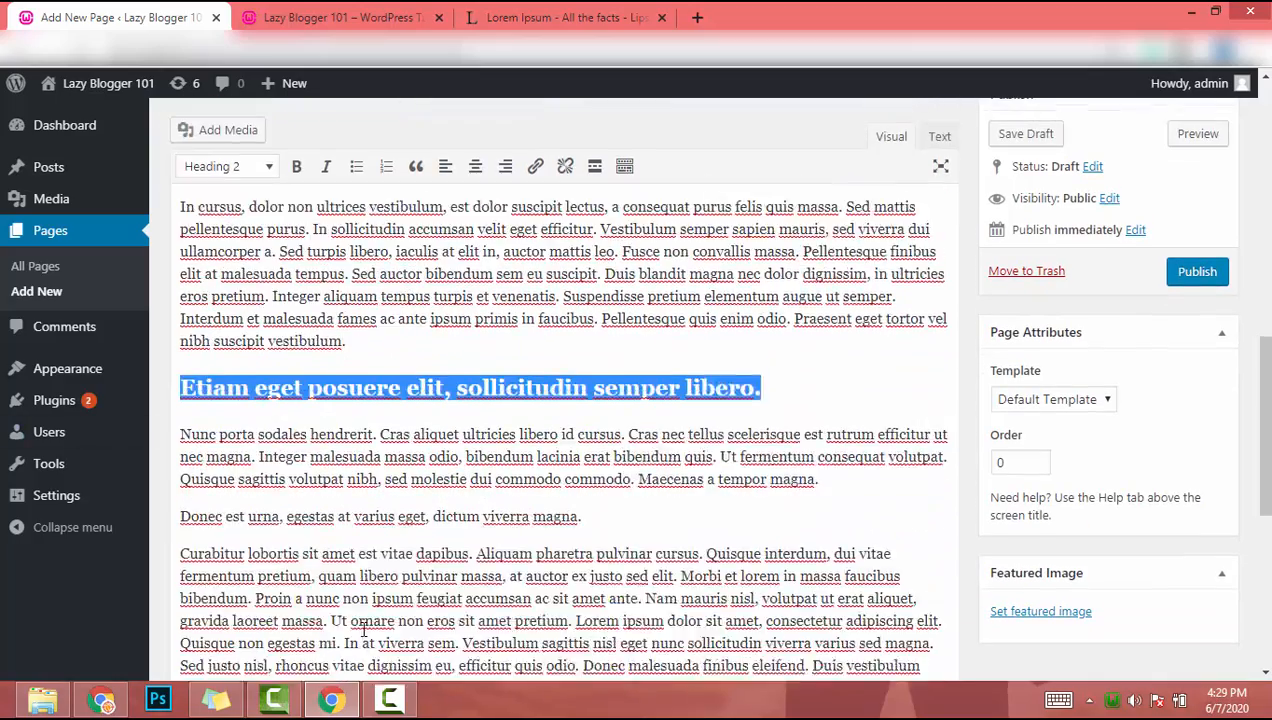
{"action": "scroll", "coordinate": [364, 630], "scroll_direction": "down", "scroll_amount": 1}
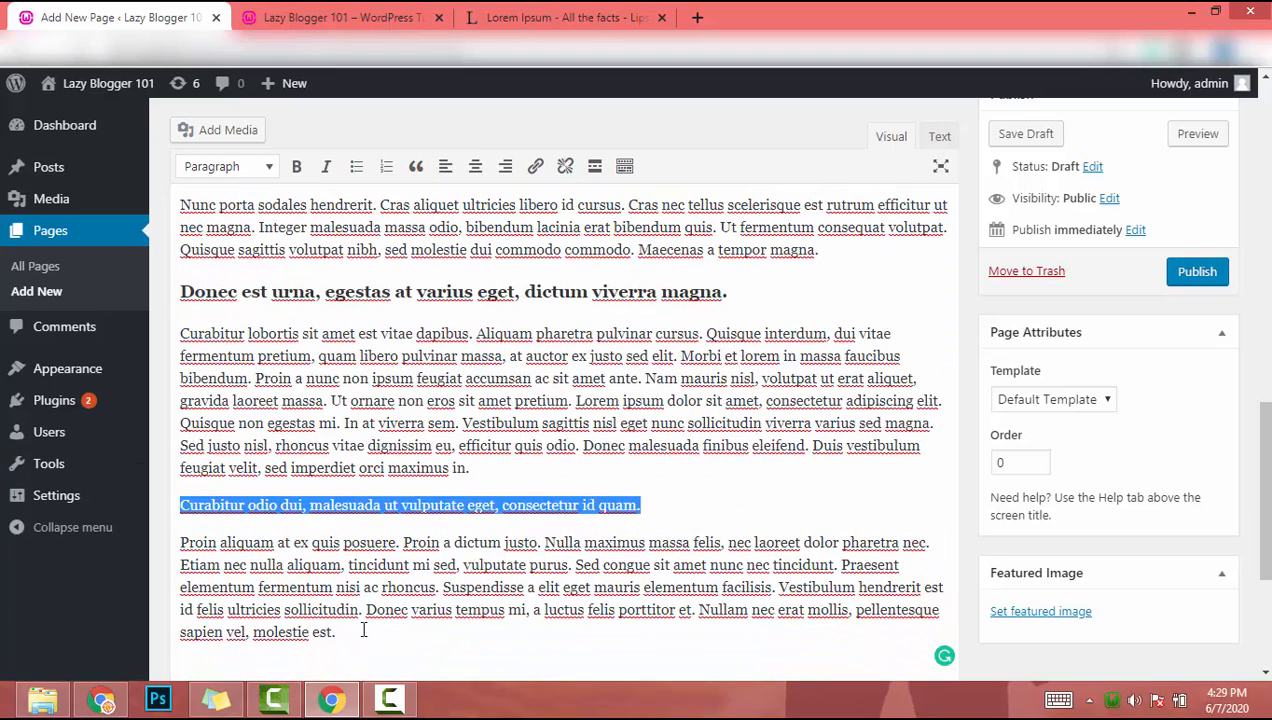
{"action": "left_click", "coordinate": [228, 167]}
{"action": "left_click", "coordinate": [224, 377]}
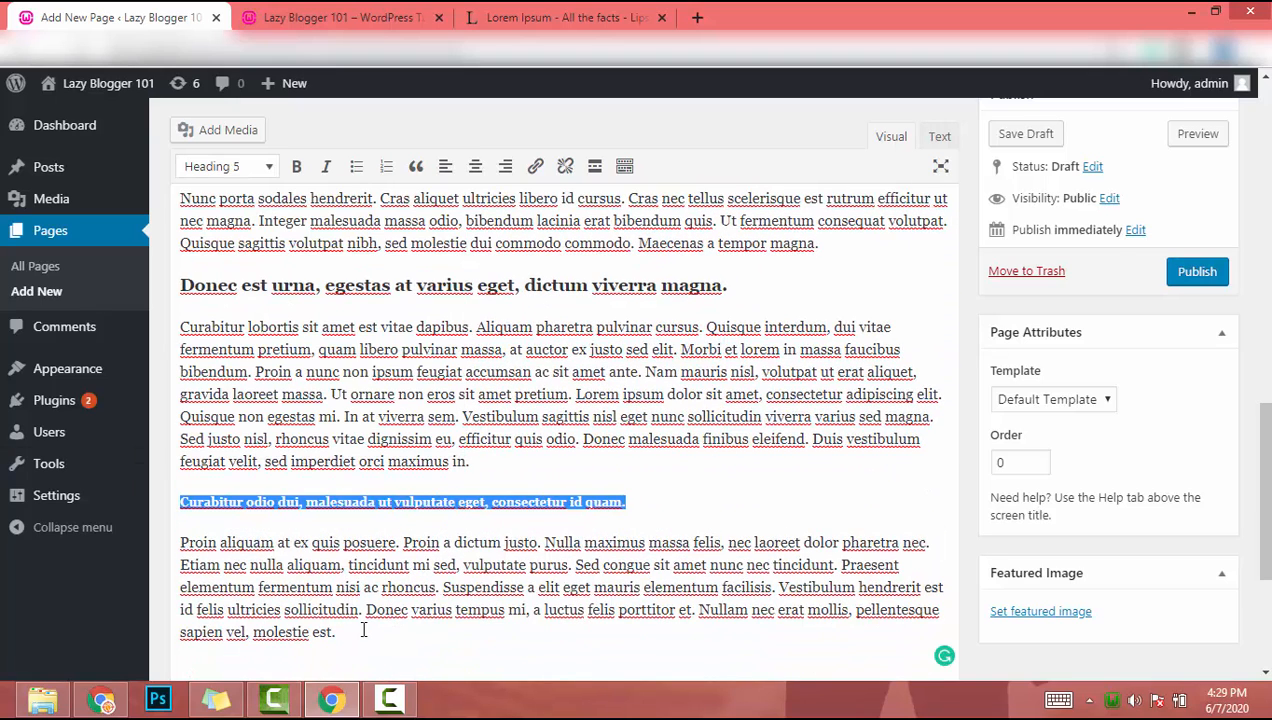
- Make the words "non ipsum feugiat accumsan" bold and italic in the paragraph starting "Curabitur lobortis"
{"action": "scroll", "coordinate": [364, 630], "scroll_direction": "up", "scroll_amount": 1}
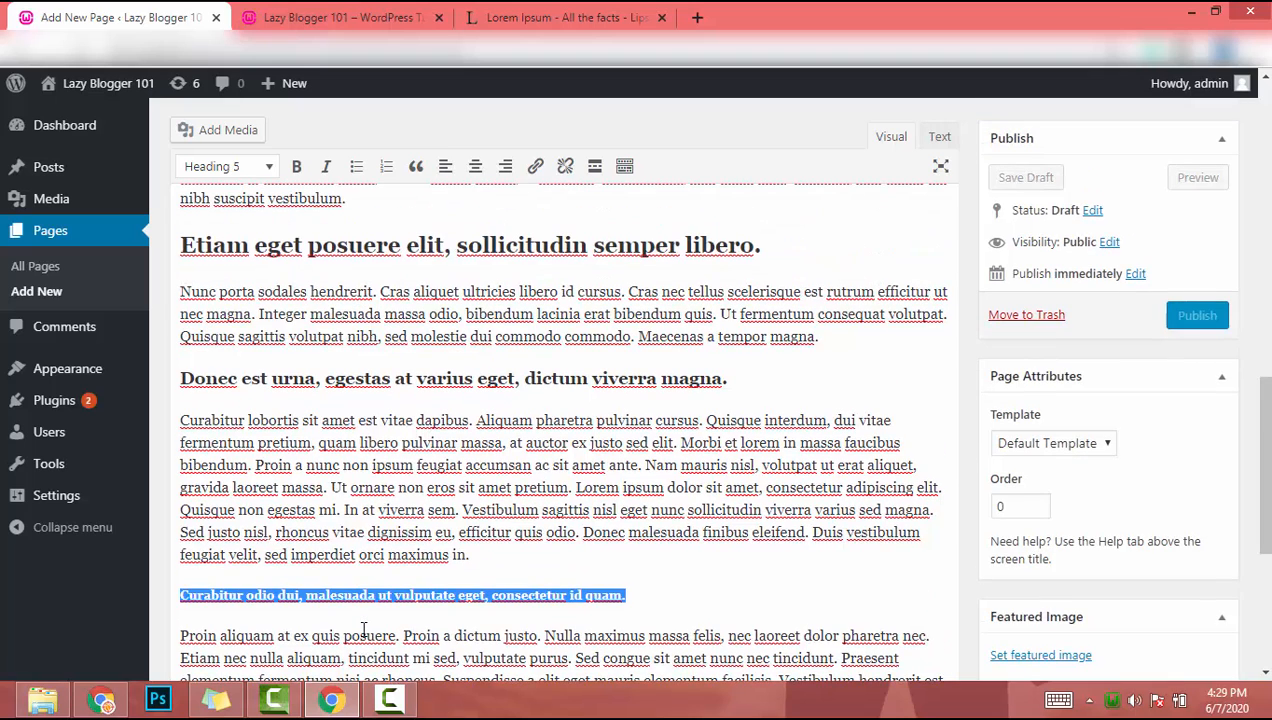
{"action": "left_click_drag", "start_coordinate": [534, 465], "coordinate": [343, 465]}
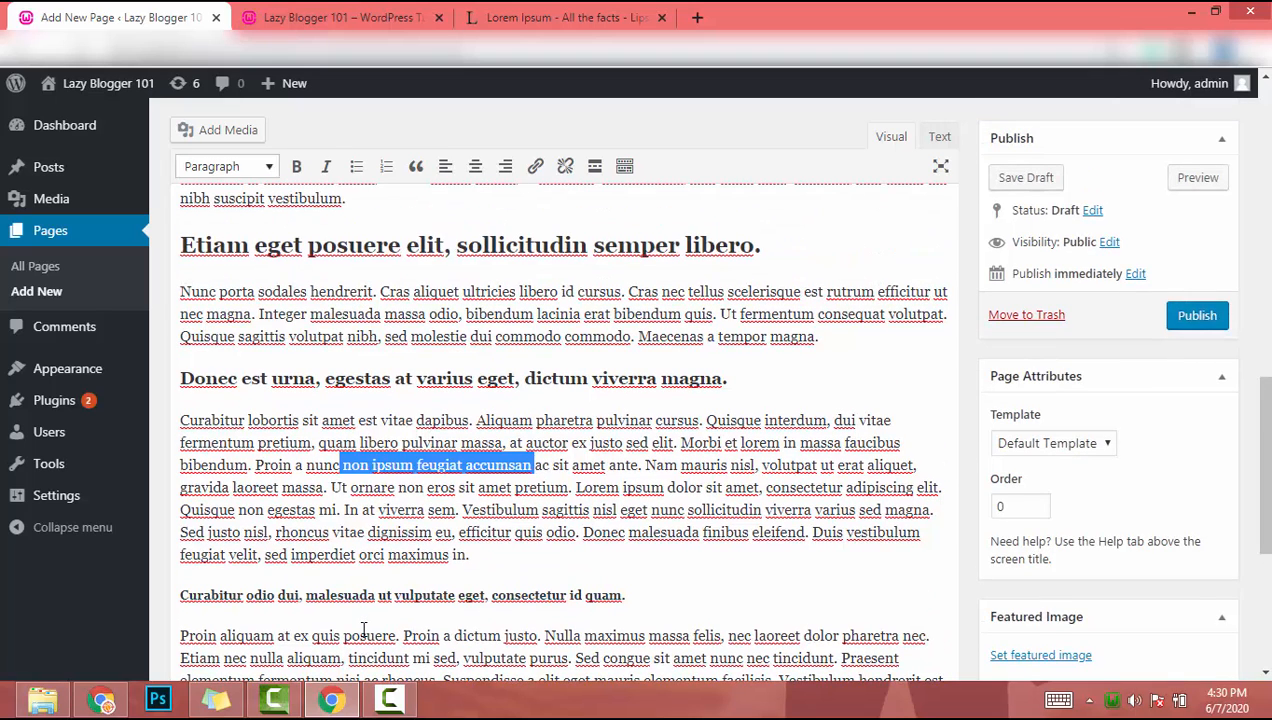
{"action": "left_click", "coordinate": [297, 167]}
{"action": "left_click", "coordinate": [326, 167]}
{"action": "left_click", "coordinate": [584, 555]}
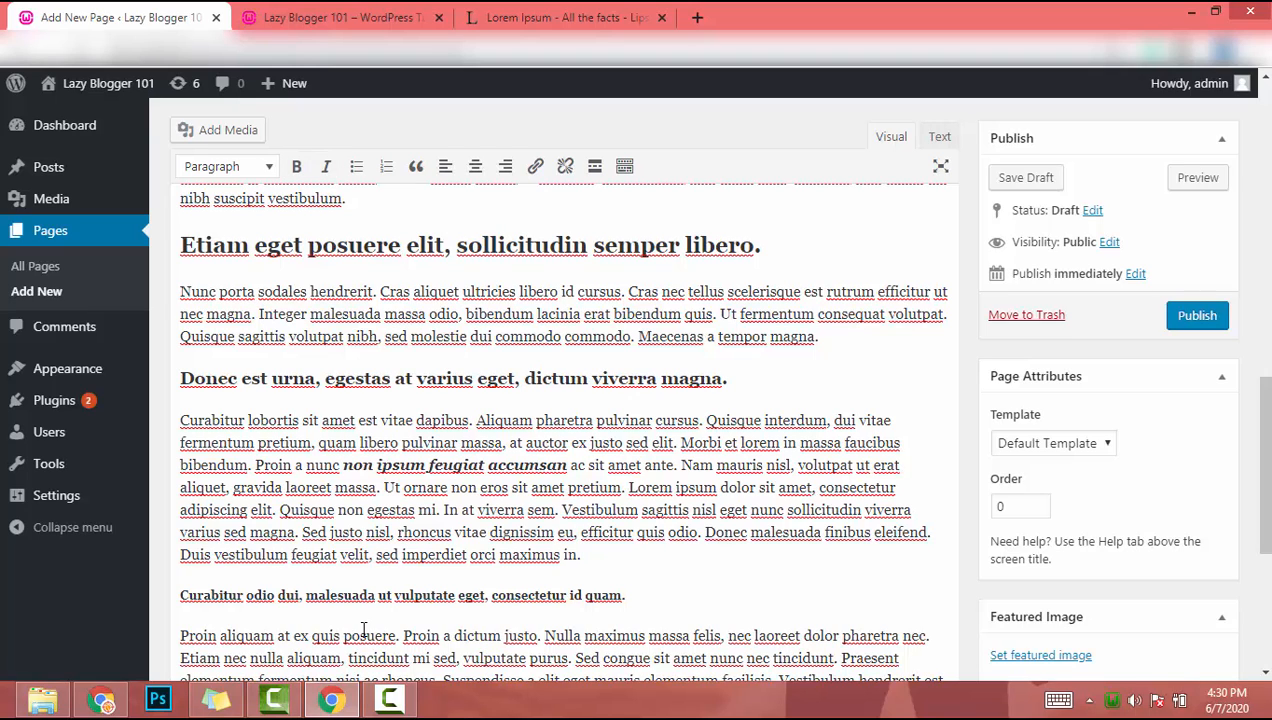
- Link the text "sed imperdiet orci maximus in." at the paragraph's end to the placeholder address dddd
{"action": "left_click_drag", "start_coordinate": [580, 555], "coordinate": [376, 555]}
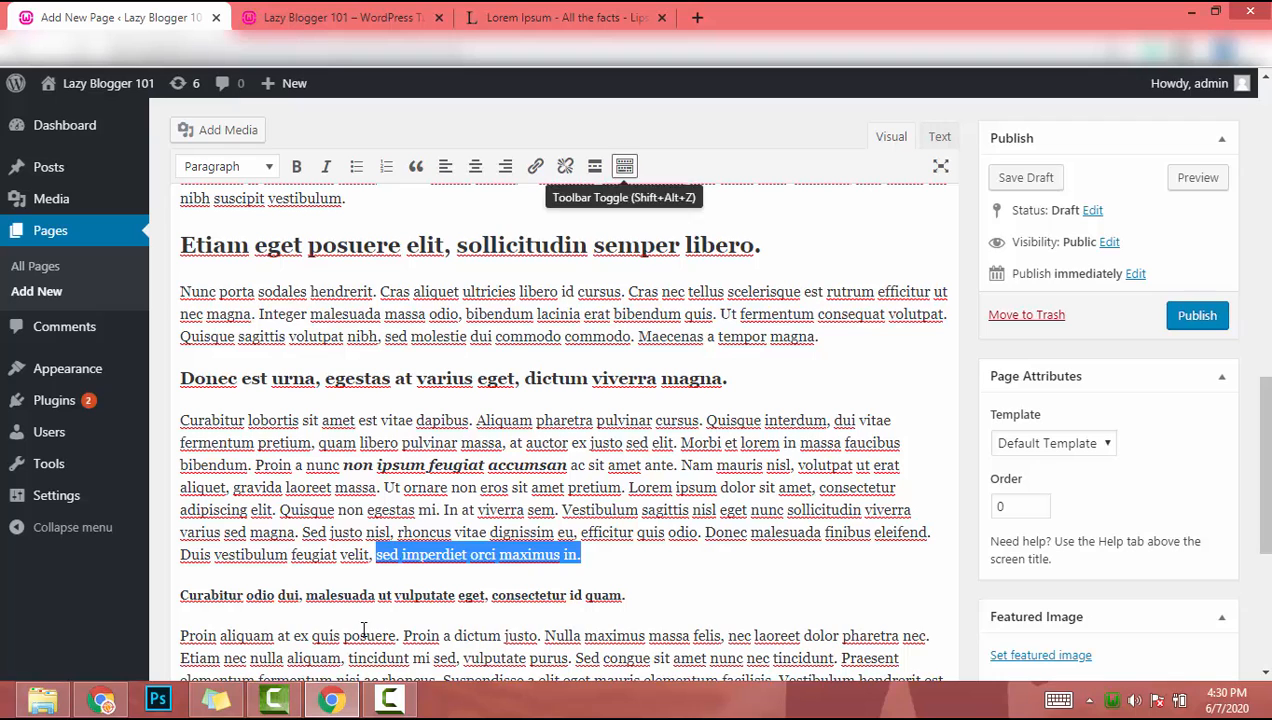
{"action": "left_click", "coordinate": [535, 166]}
{"action": "type", "text": "dddd"}
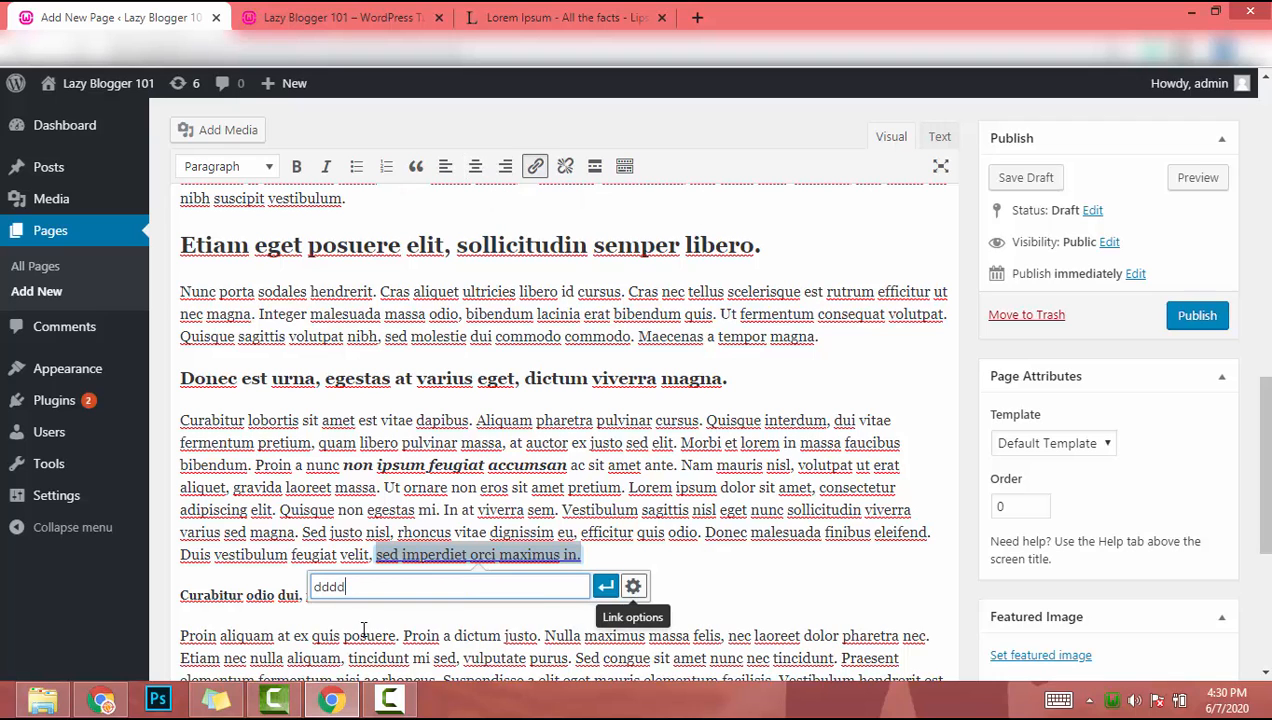
{"action": "key", "text": "Return"}
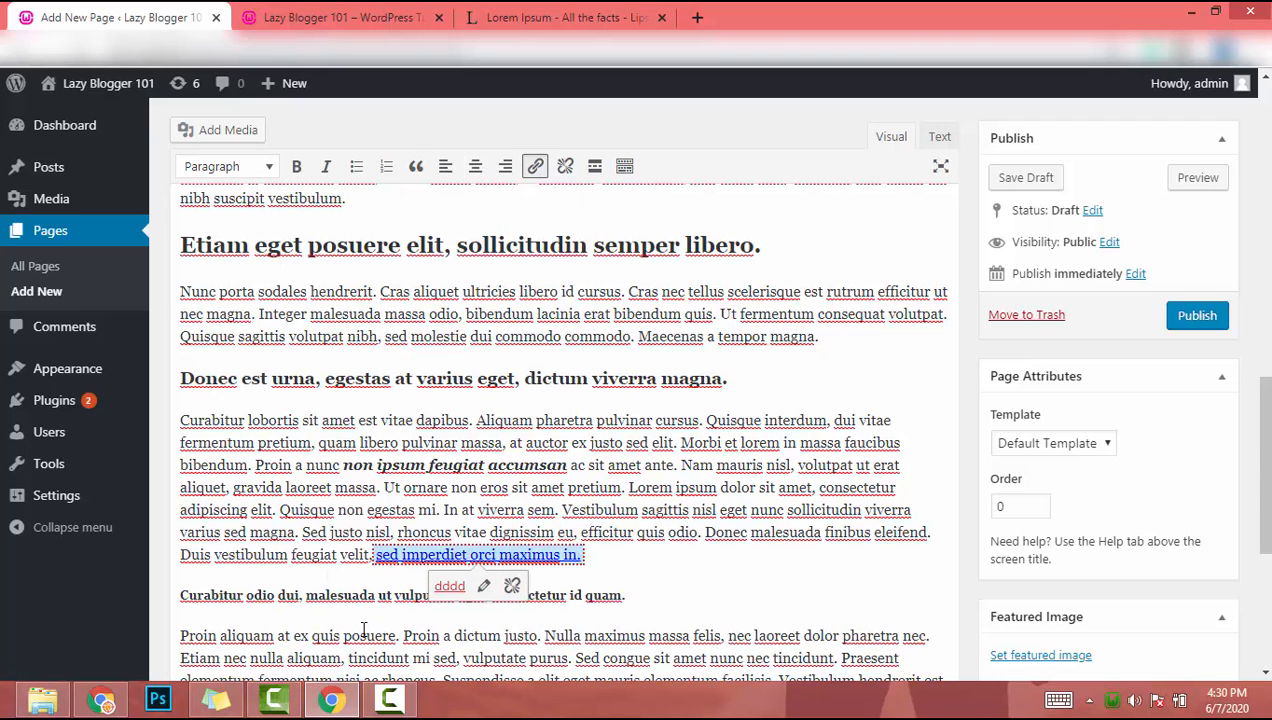
- Color the text from "um sagittis nisl eget nunc" through "sollicitu" in the same paragraph dark red
{"action": "left_click_drag", "start_coordinate": [616, 510], "coordinate": [838, 510]}
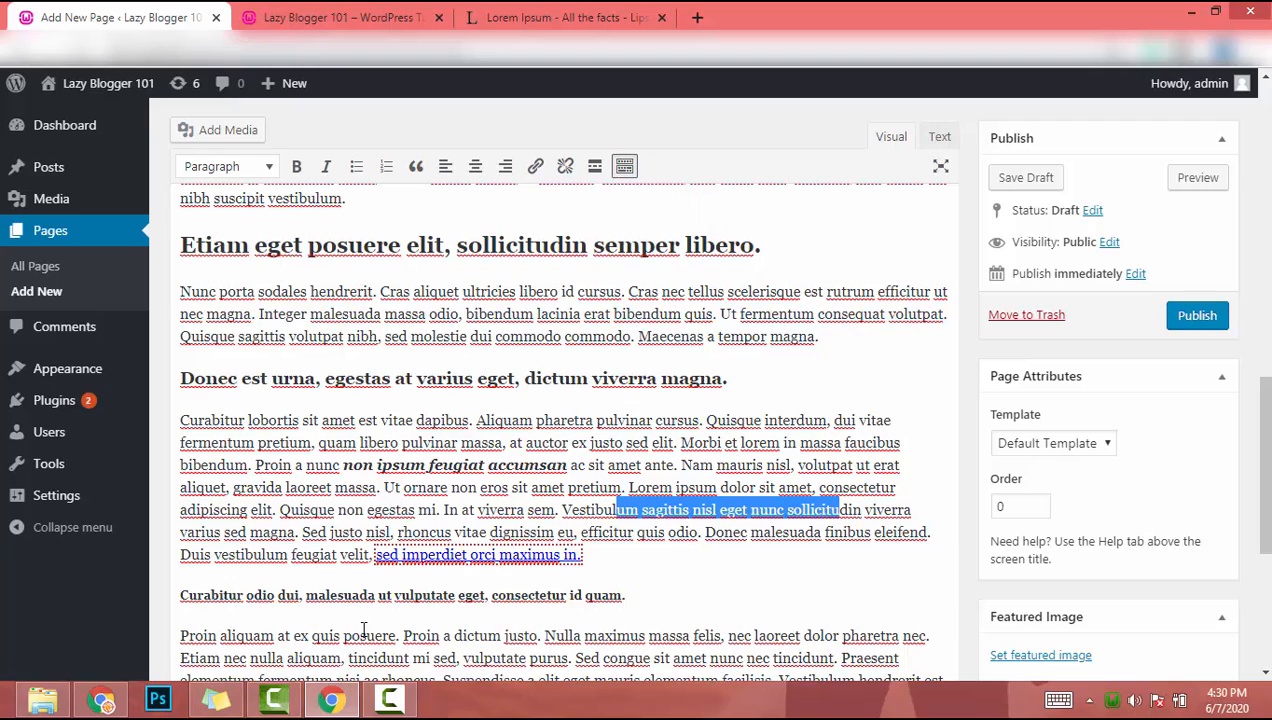
{"action": "key", "text": "shift+alt+z"}
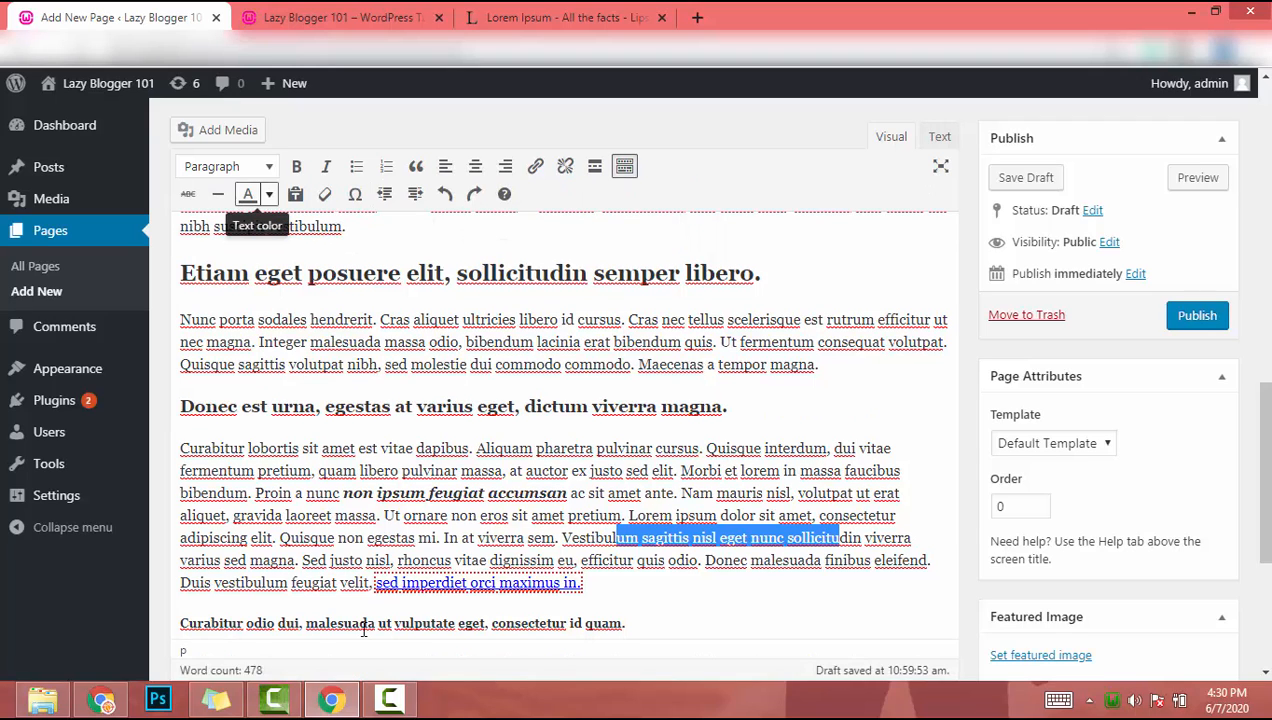
{"action": "left_click", "coordinate": [269, 194]}
{"action": "left_click", "coordinate": [251, 240]}
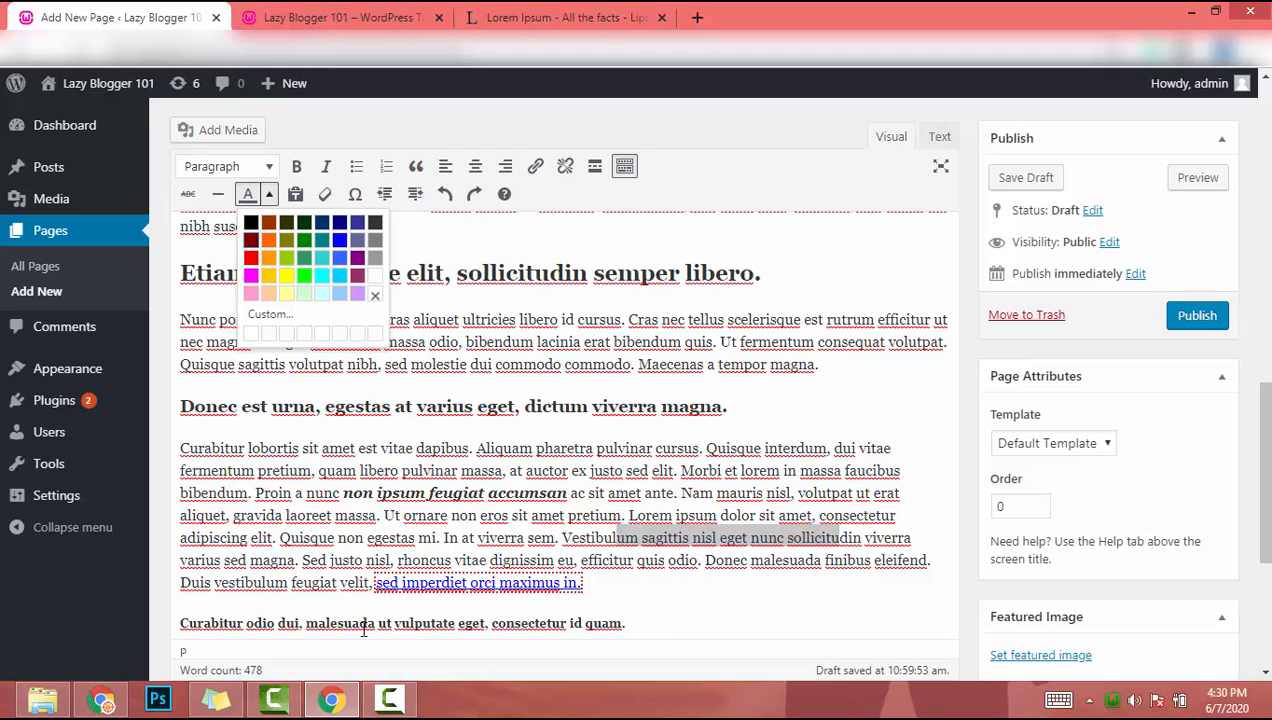
{"action": "left_click", "coordinate": [730, 407]}
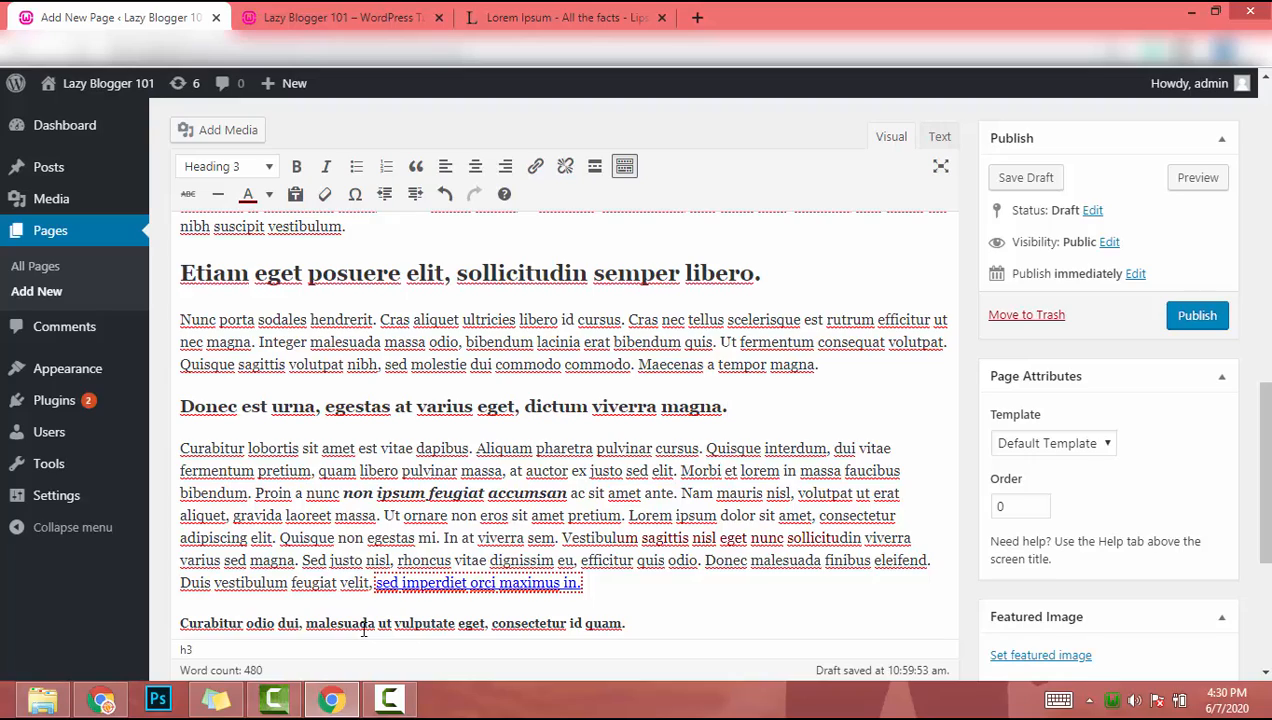
- Preview the About page and look through its headings, bold italic words, colored text and link
{"action": "scroll", "coordinate": [364, 629], "scroll_direction": "up", "scroll_amount": 4}
{"action": "left_click", "coordinate": [1197, 177]}
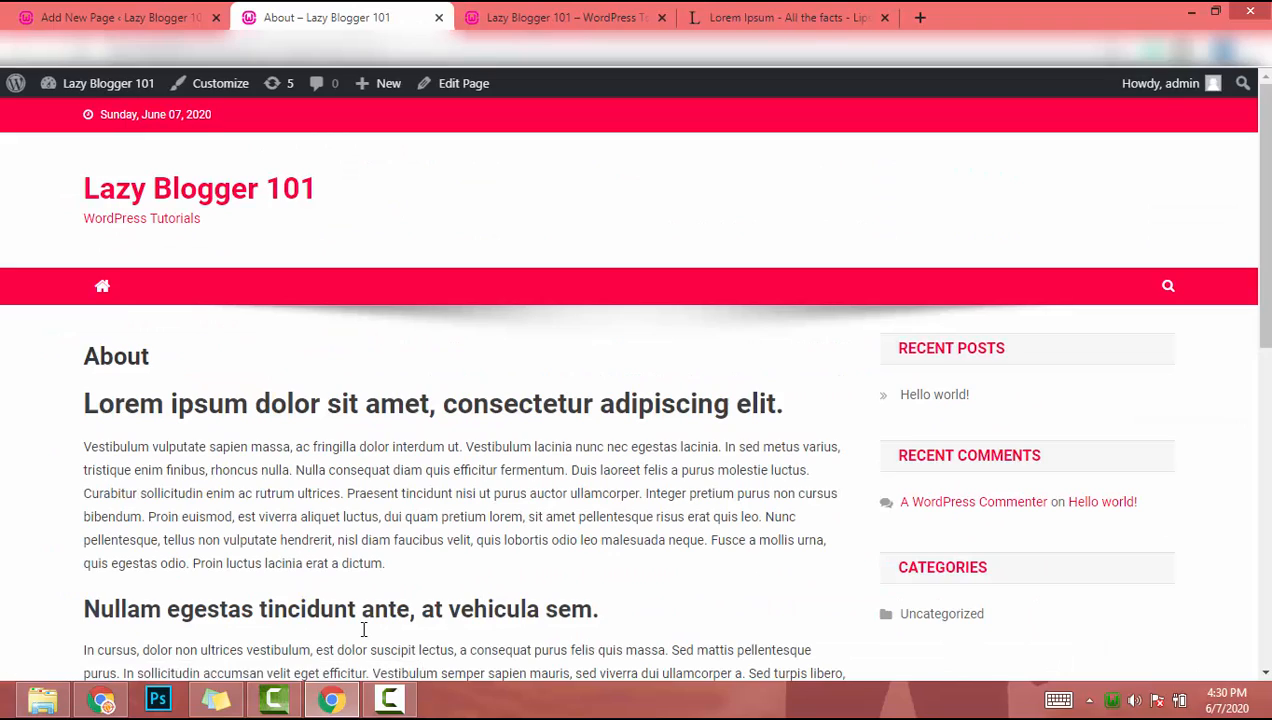
{"action": "scroll", "coordinate": [364, 629], "scroll_direction": "down", "scroll_amount": 8}
{"action": "scroll", "coordinate": [364, 629], "scroll_direction": "up", "scroll_amount": 5}
{"action": "scroll", "coordinate": [364, 629], "scroll_direction": "down", "scroll_amount": 3}
{"action": "scroll", "coordinate": [364, 629], "scroll_direction": "down", "scroll_amount": 2}
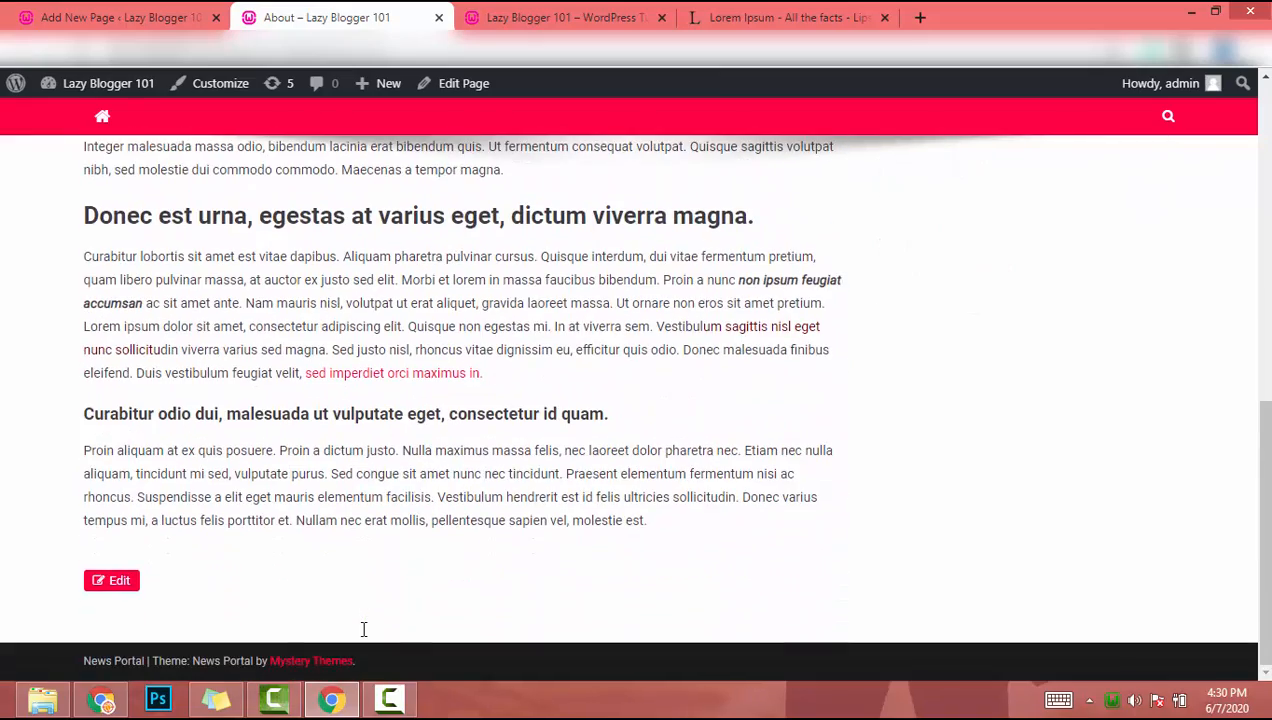
{"action": "scroll", "coordinate": [364, 629], "scroll_direction": "up", "scroll_amount": 8}
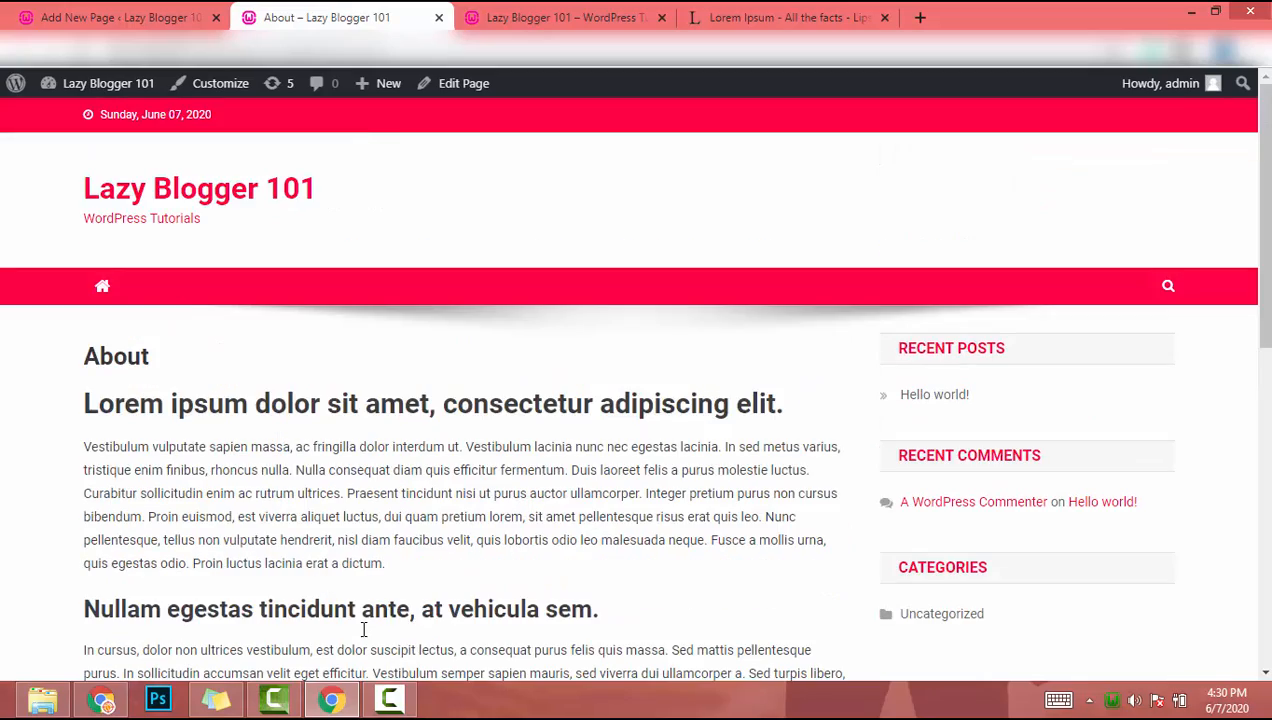
- Return to the About page's editor and publish the page
{"action": "key", "text": "ctrl+shift+Tab"}
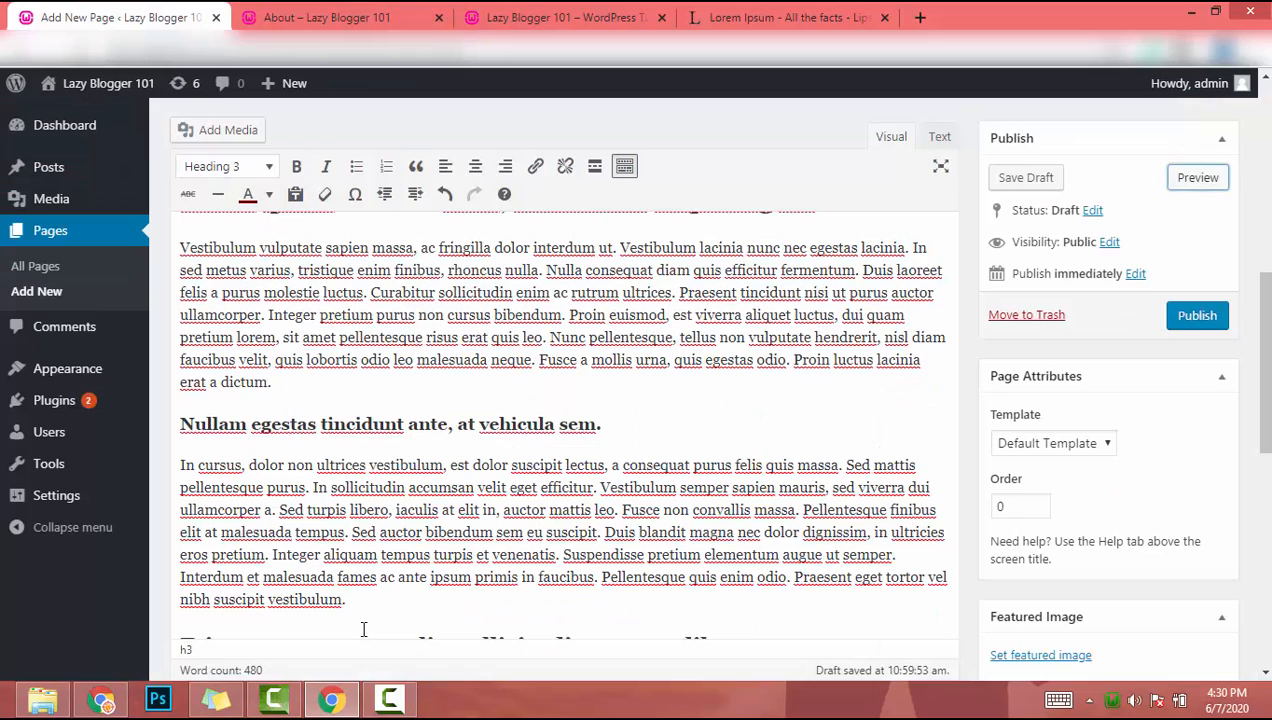
{"action": "scroll", "coordinate": [364, 629], "scroll_direction": "up", "scroll_amount": 5}
{"action": "scroll", "coordinate": [364, 629], "scroll_direction": "down", "scroll_amount": 2}
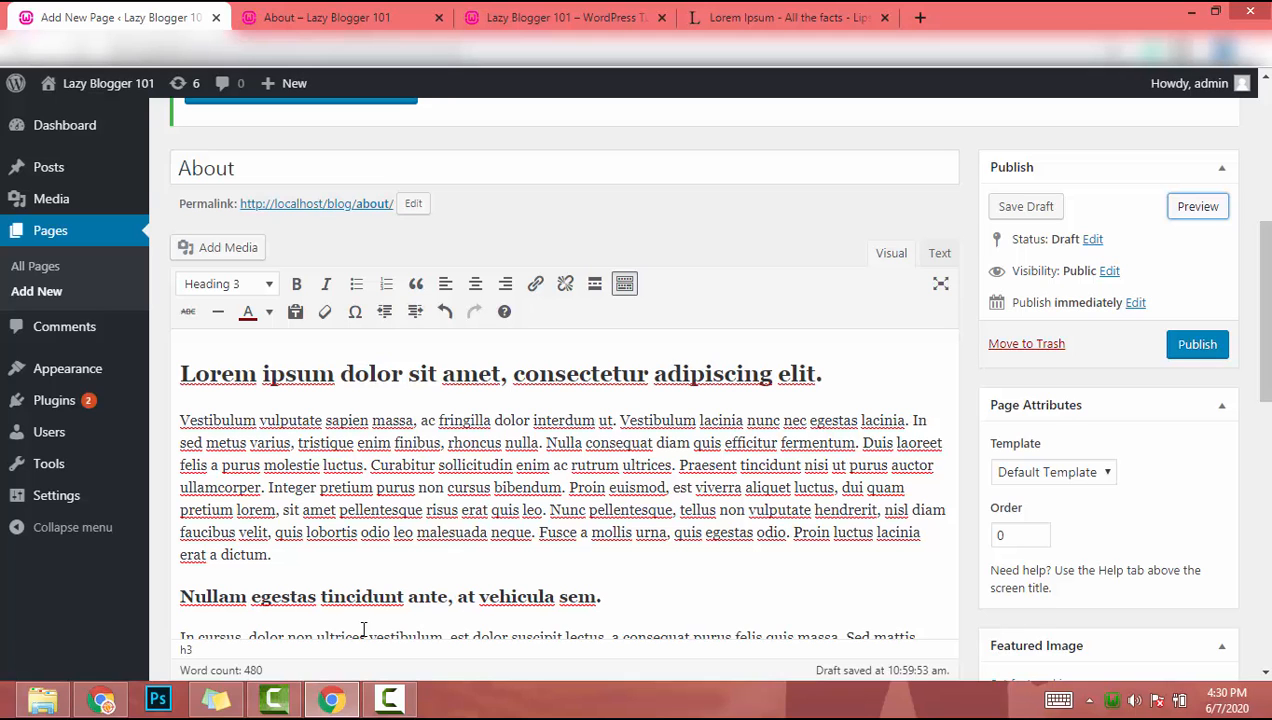
{"action": "scroll", "coordinate": [364, 629], "scroll_direction": "up", "scroll_amount": 1}
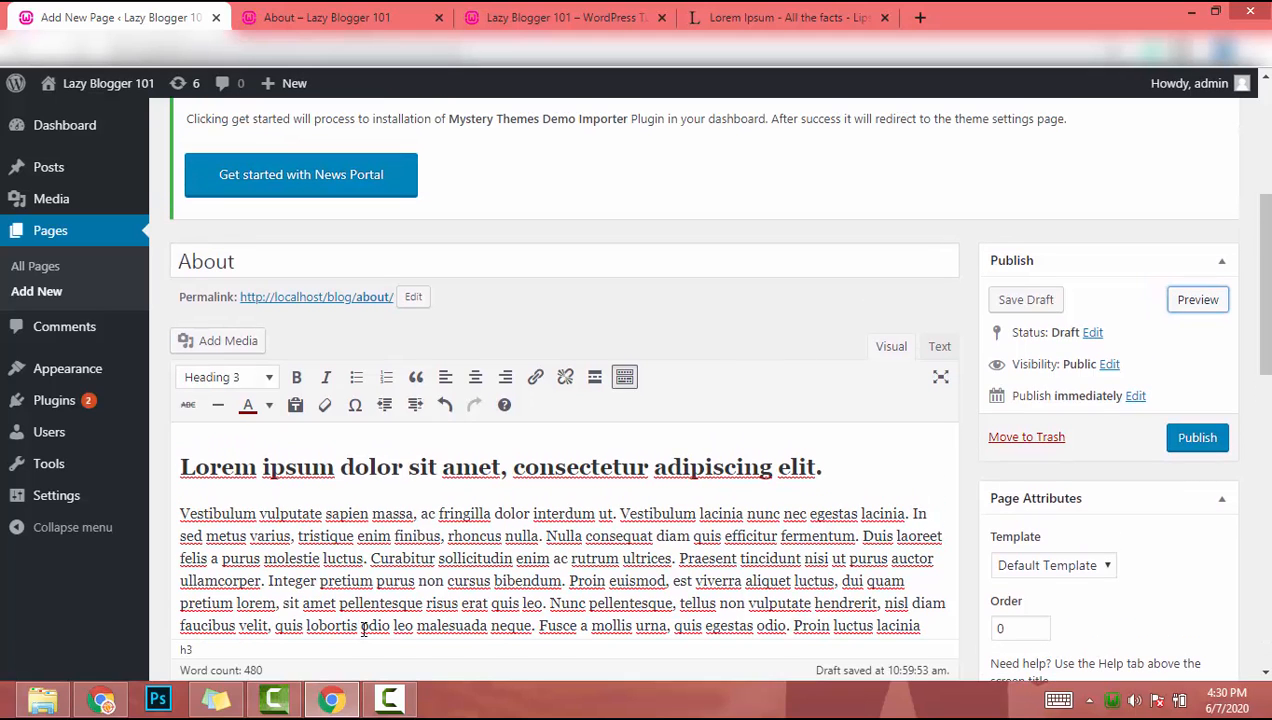
{"action": "scroll", "coordinate": [364, 629], "scroll_direction": "down", "scroll_amount": 2}
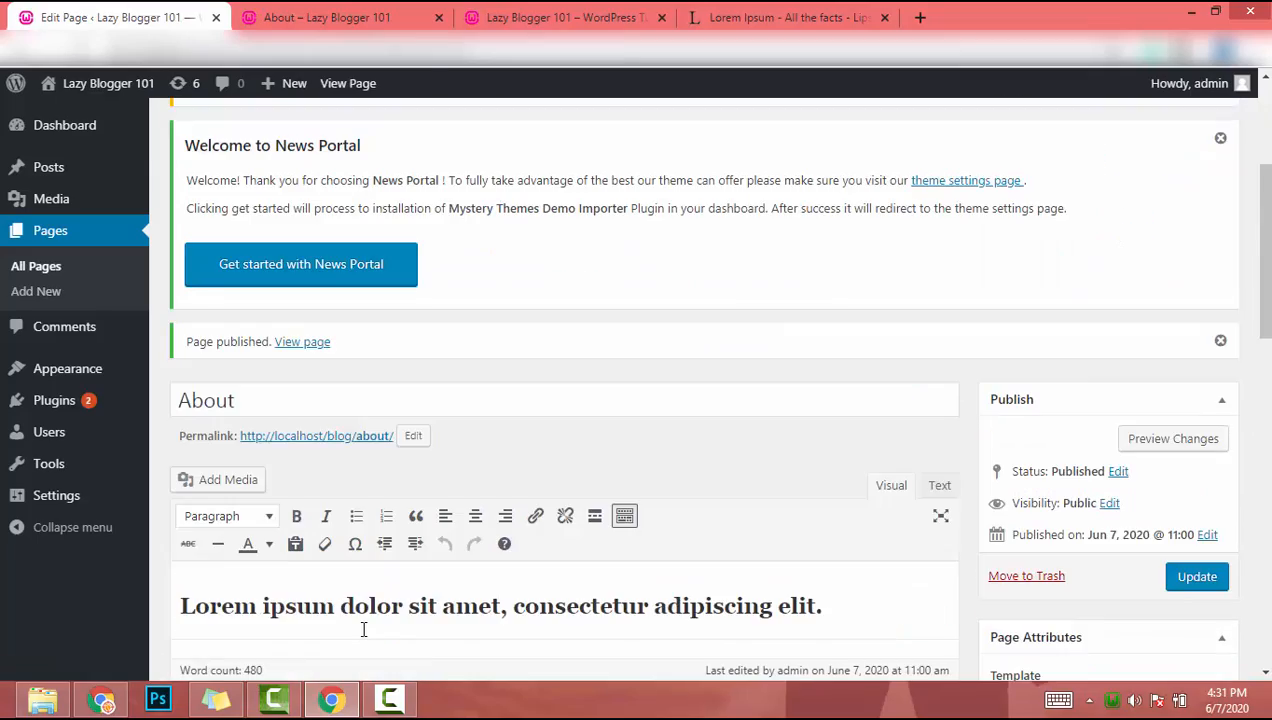
- Look over the published About page in the editor and start another new page
{"action": "scroll", "coordinate": [364, 629], "scroll_direction": "down", "scroll_amount": 1}
{"action": "scroll", "coordinate": [364, 629], "scroll_direction": "down", "scroll_amount": 10}
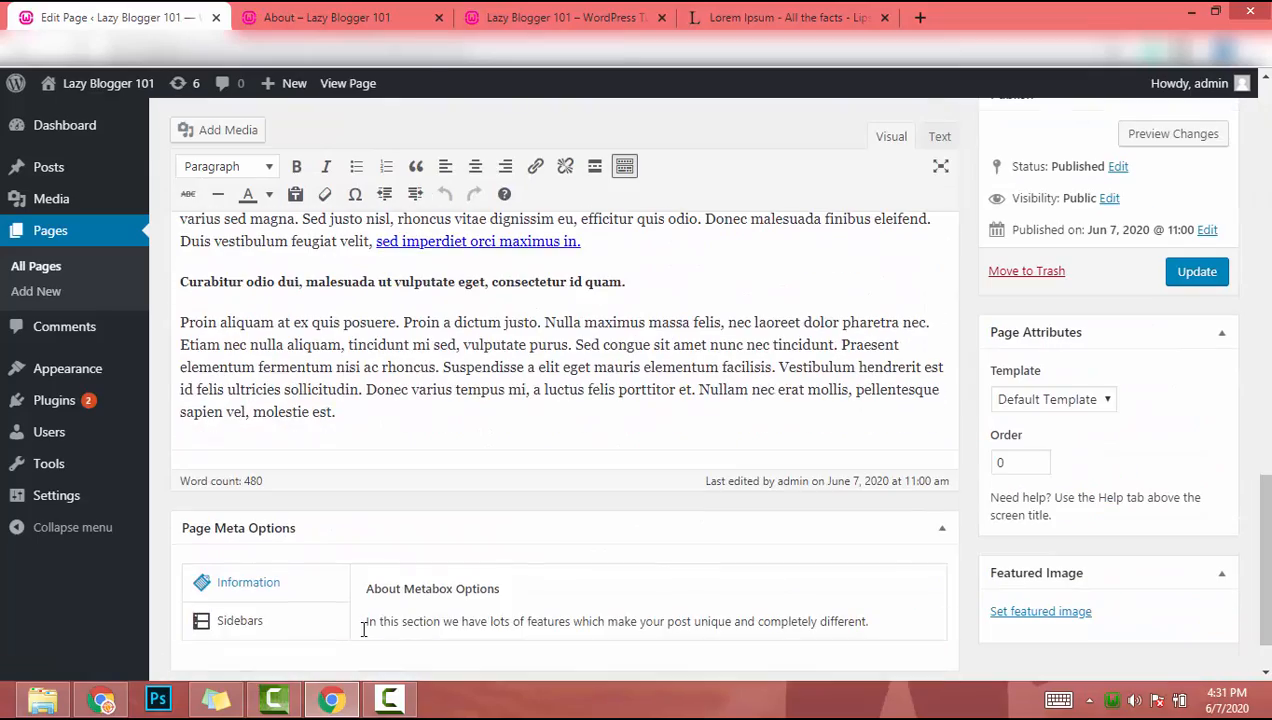
{"action": "scroll", "coordinate": [364, 629], "scroll_direction": "up", "scroll_amount": 6}
{"action": "scroll", "coordinate": [364, 629], "scroll_direction": "up", "scroll_amount": 8}
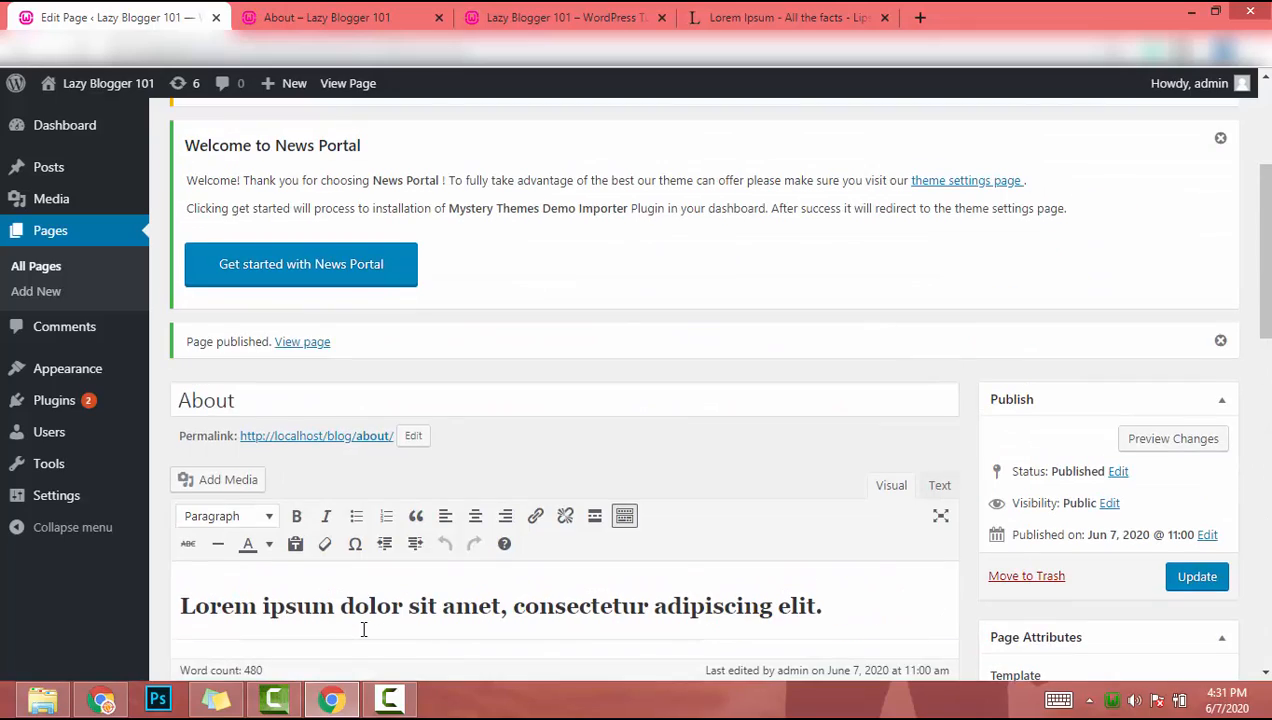
{"action": "scroll", "coordinate": [364, 629], "scroll_direction": "up", "scroll_amount": 3}
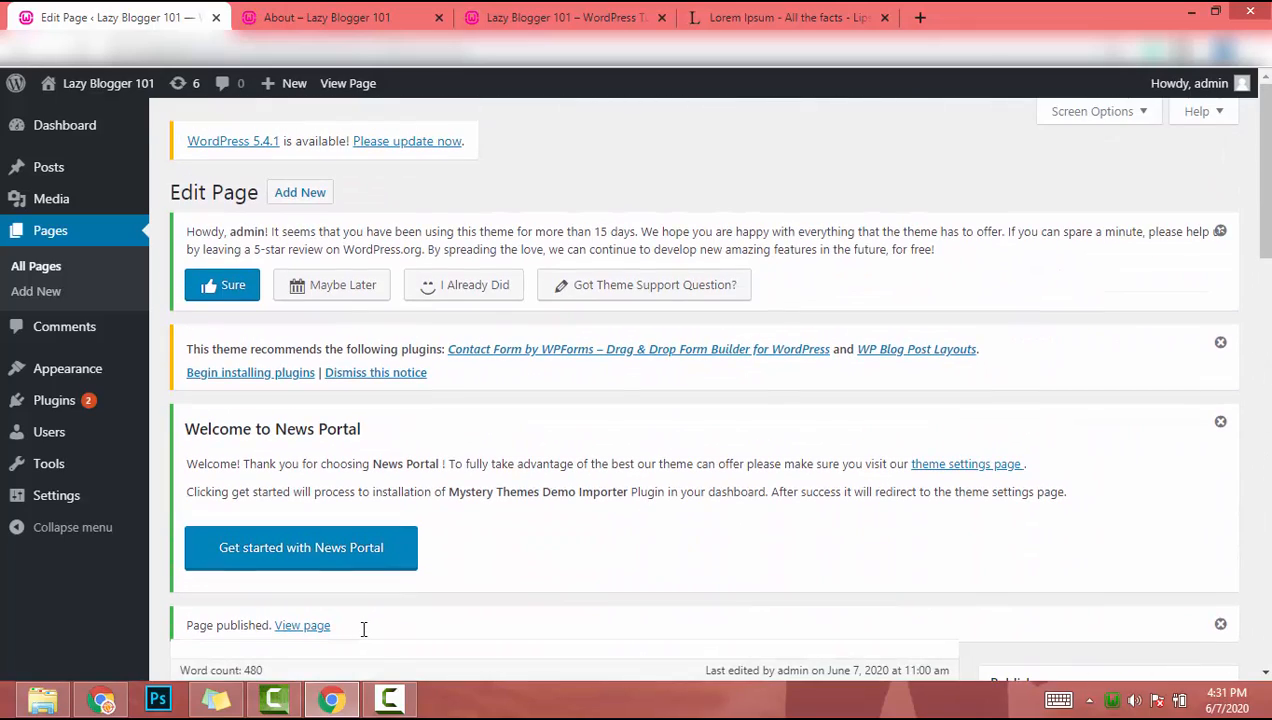
{"action": "left_click", "coordinate": [300, 192]}
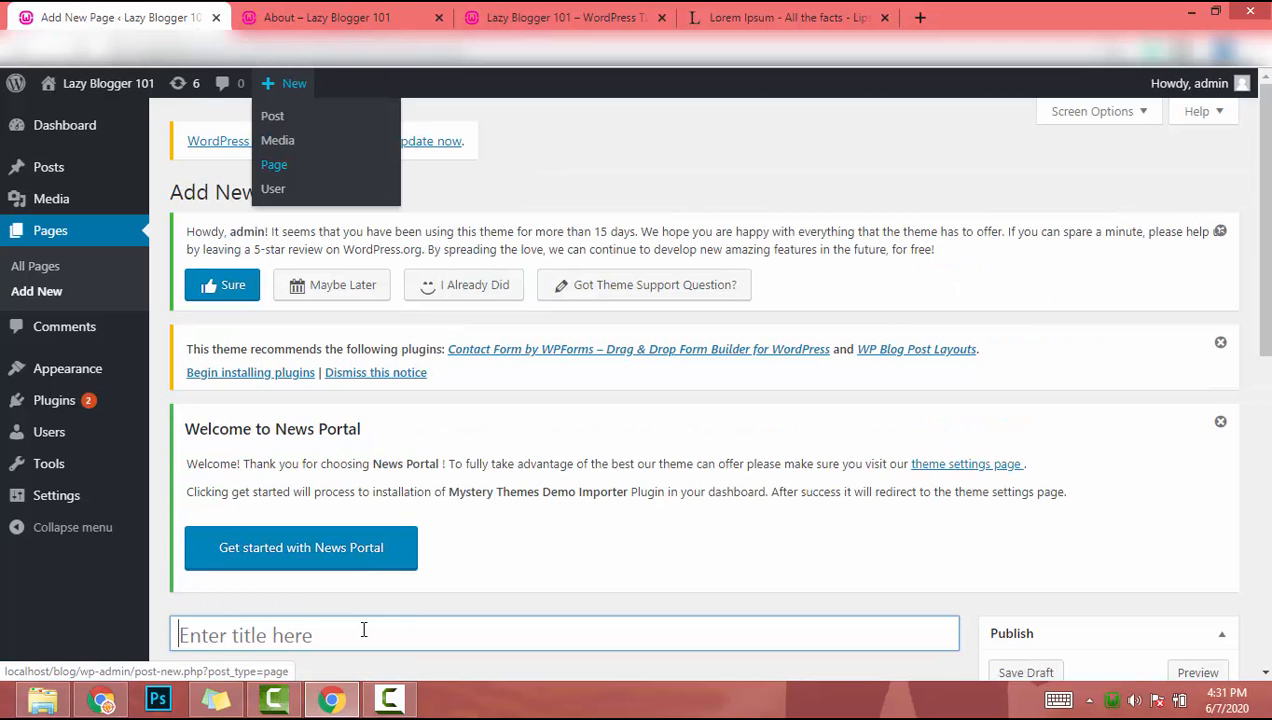
{"action": "scroll", "coordinate": [363, 629], "scroll_direction": "down", "scroll_amount": 3}
{"action": "scroll", "coordinate": [363, 629], "scroll_direction": "up", "scroll_amount": 2}
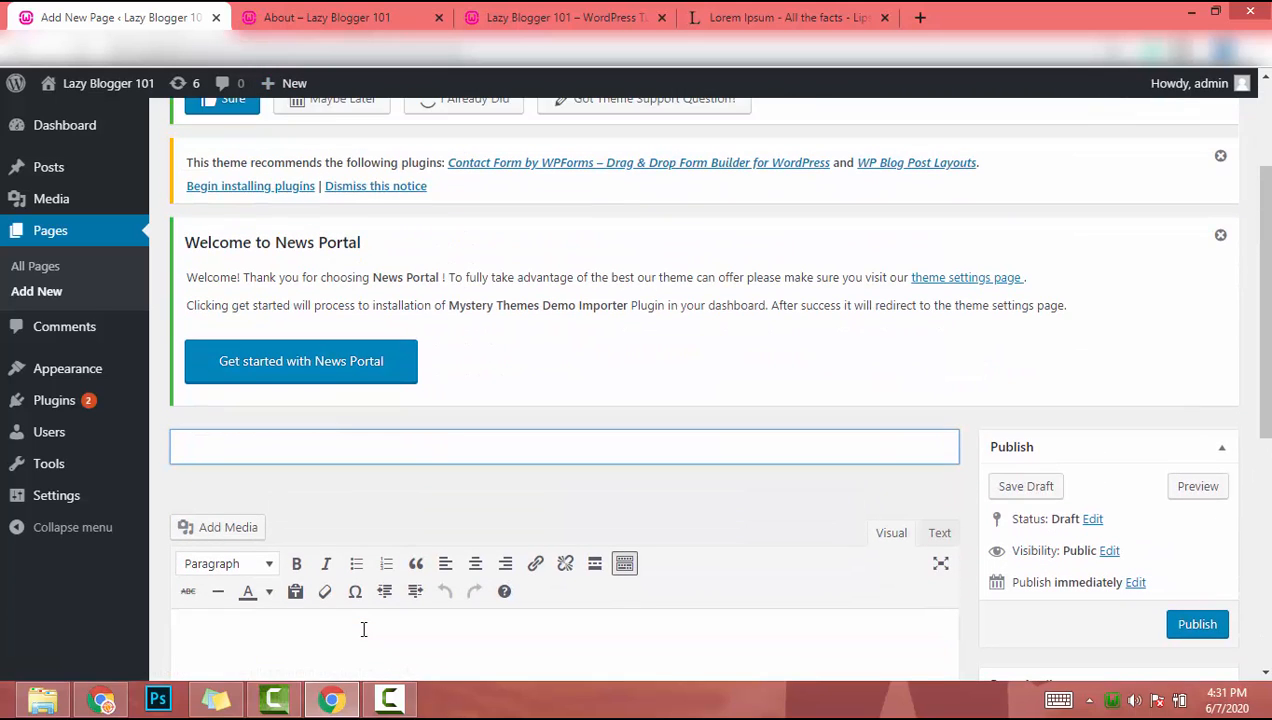
- Title the new page Contact and paste a body inviting readers to write by email, ending with "I look forward to hearing from you!"
{"action": "type", "text": "ontact"}
{"action": "key", "text": "Tab"}
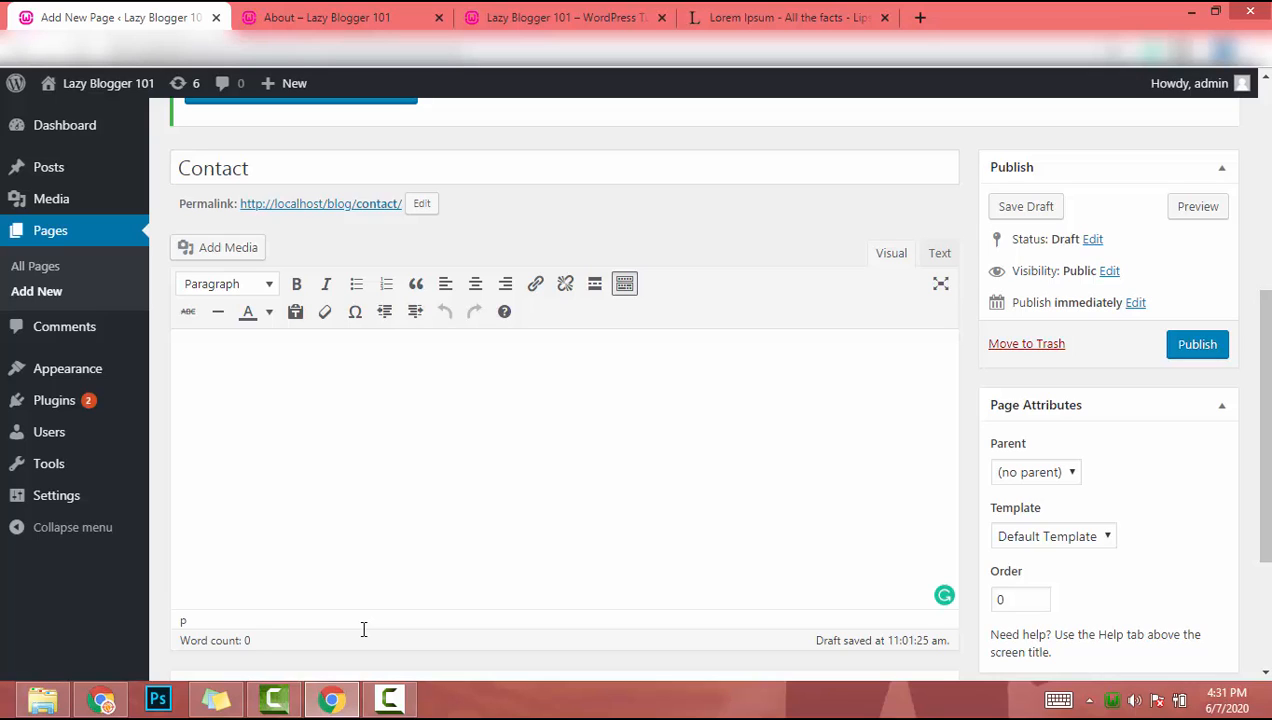
{"action": "key", "text": "ctrl+v"}
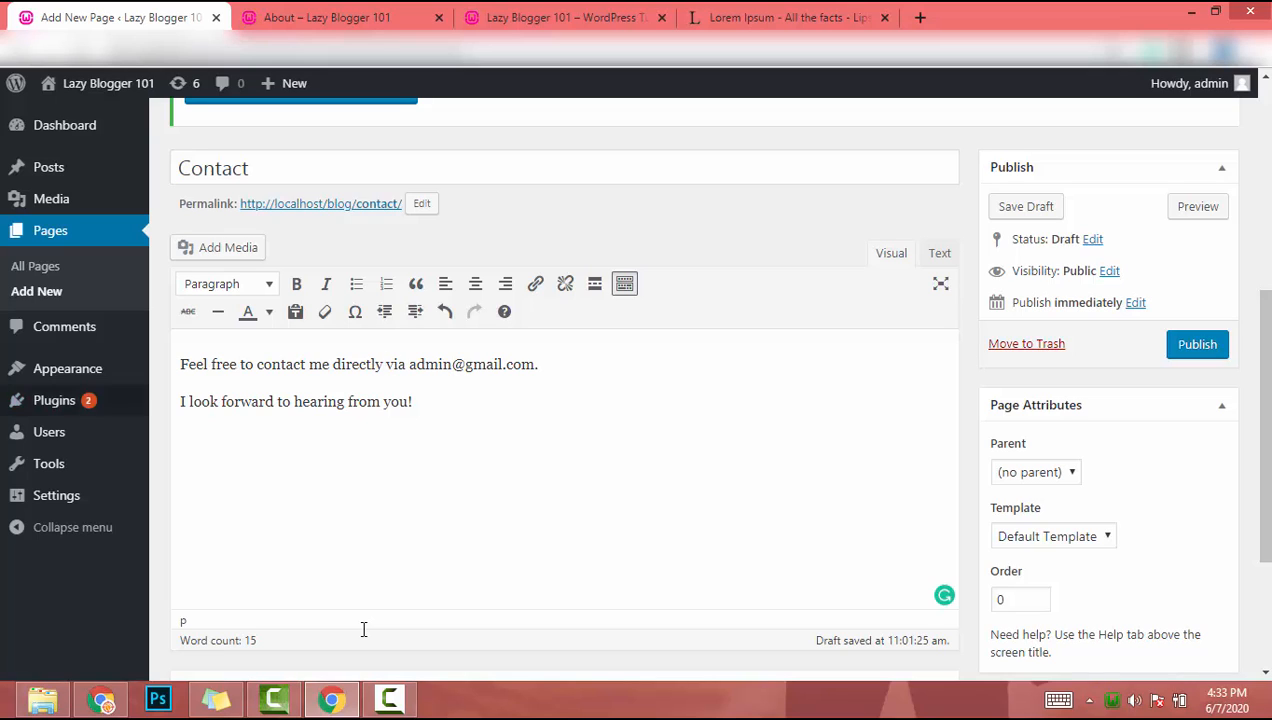
- Make the line "I look forward to hearing from you!" bold and the email address in the line above italic
{"action": "left_click_drag", "start_coordinate": [413, 402], "coordinate": [180, 402]}
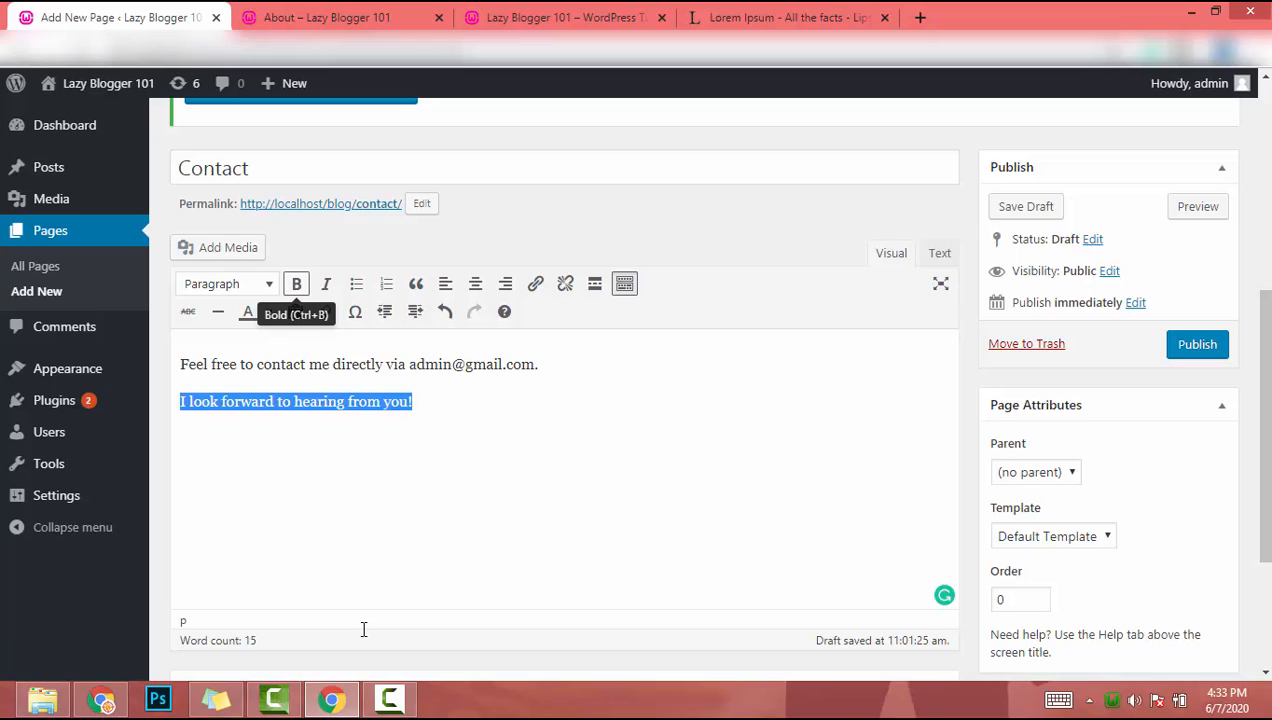
{"action": "left_click", "coordinate": [296, 284]}
{"action": "left_click_drag", "start_coordinate": [534, 364], "coordinate": [407, 364]}
{"action": "left_click", "coordinate": [326, 284]}
{"action": "left_click", "coordinate": [454, 402]}
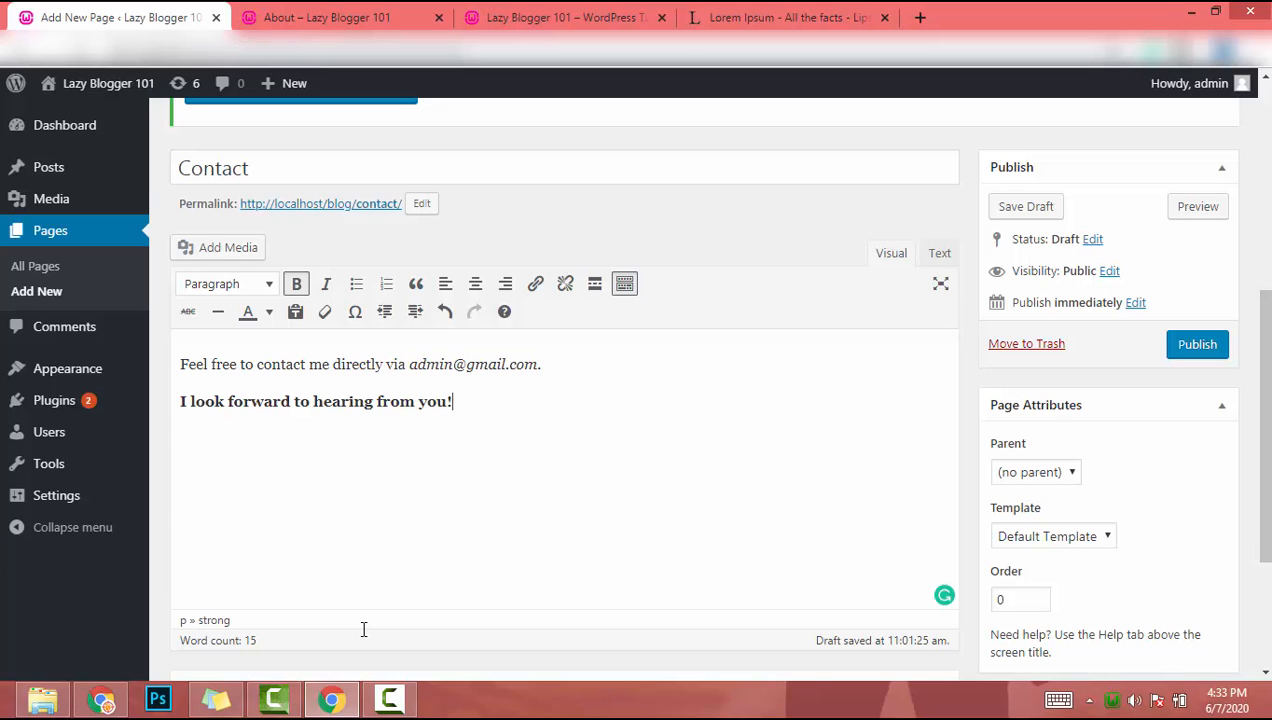
- Preview the Contact page, return to its editor and publish it
{"action": "left_click", "coordinate": [1197, 206]}
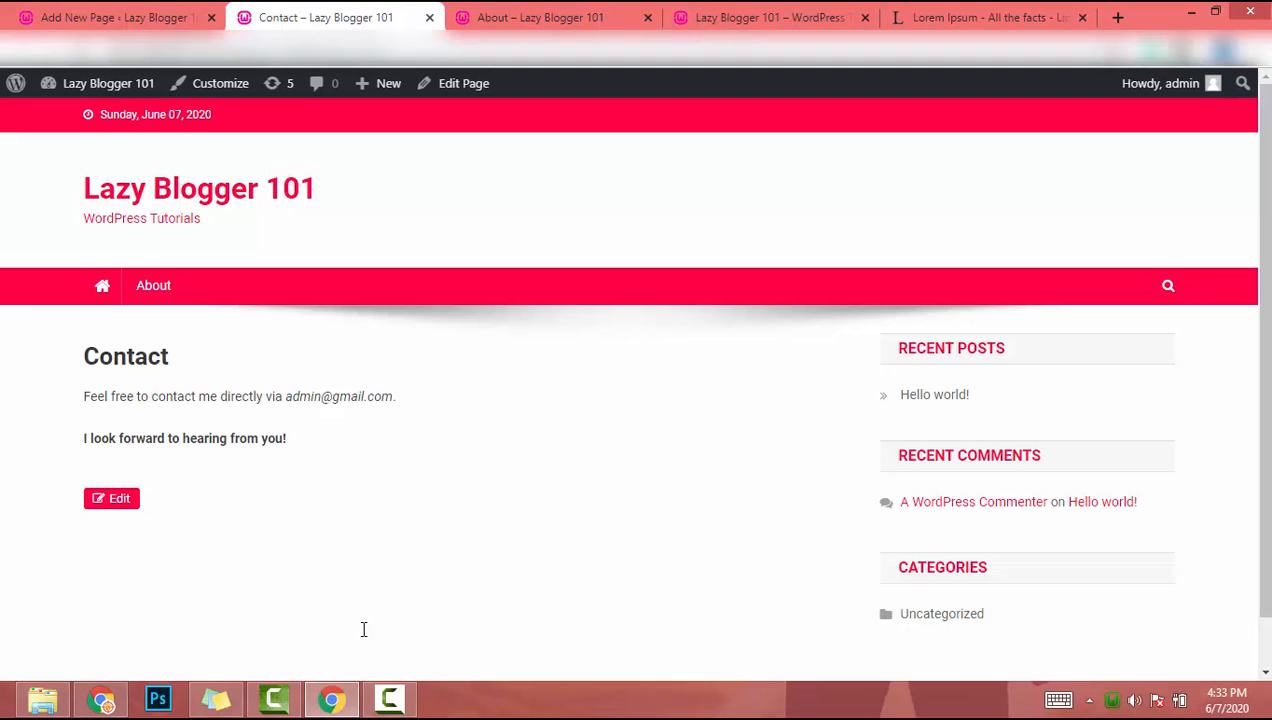
{"action": "key", "text": "ctrl+shift+Tab"}
{"action": "left_click", "coordinate": [1197, 344]}
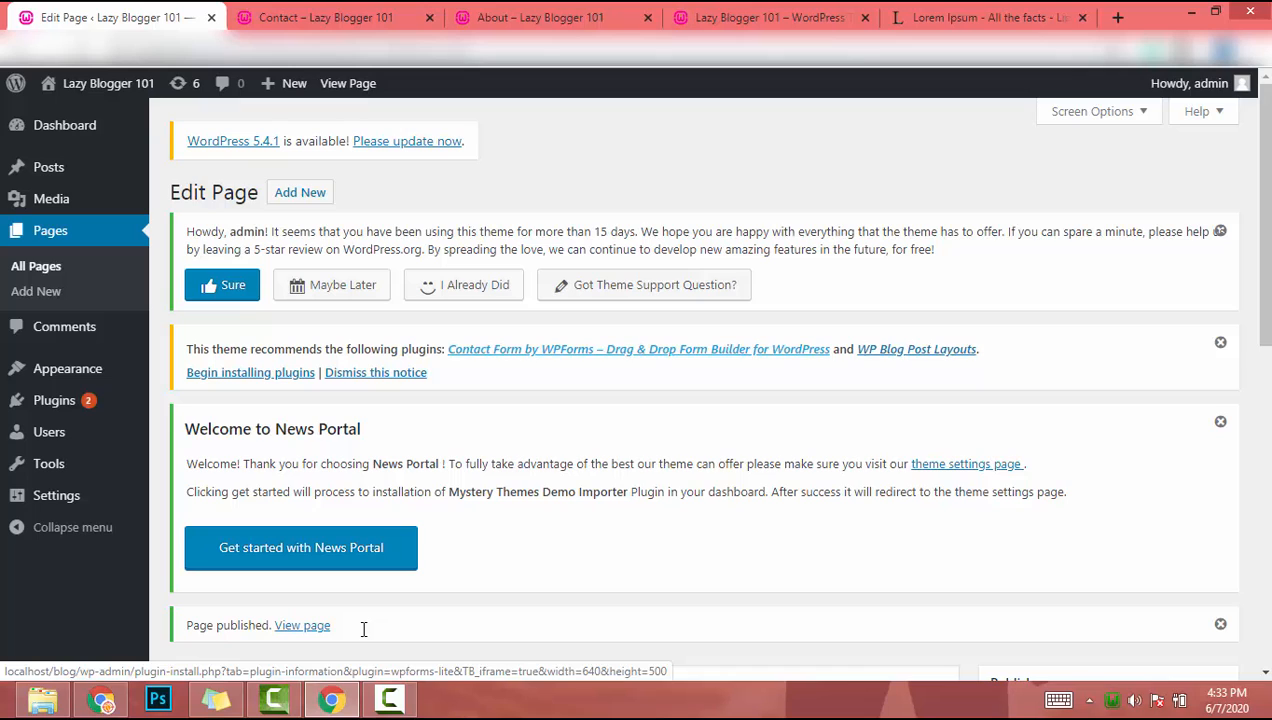
- Open the management page for post categories
{"action": "mouse_move", "coordinate": [49, 167]}
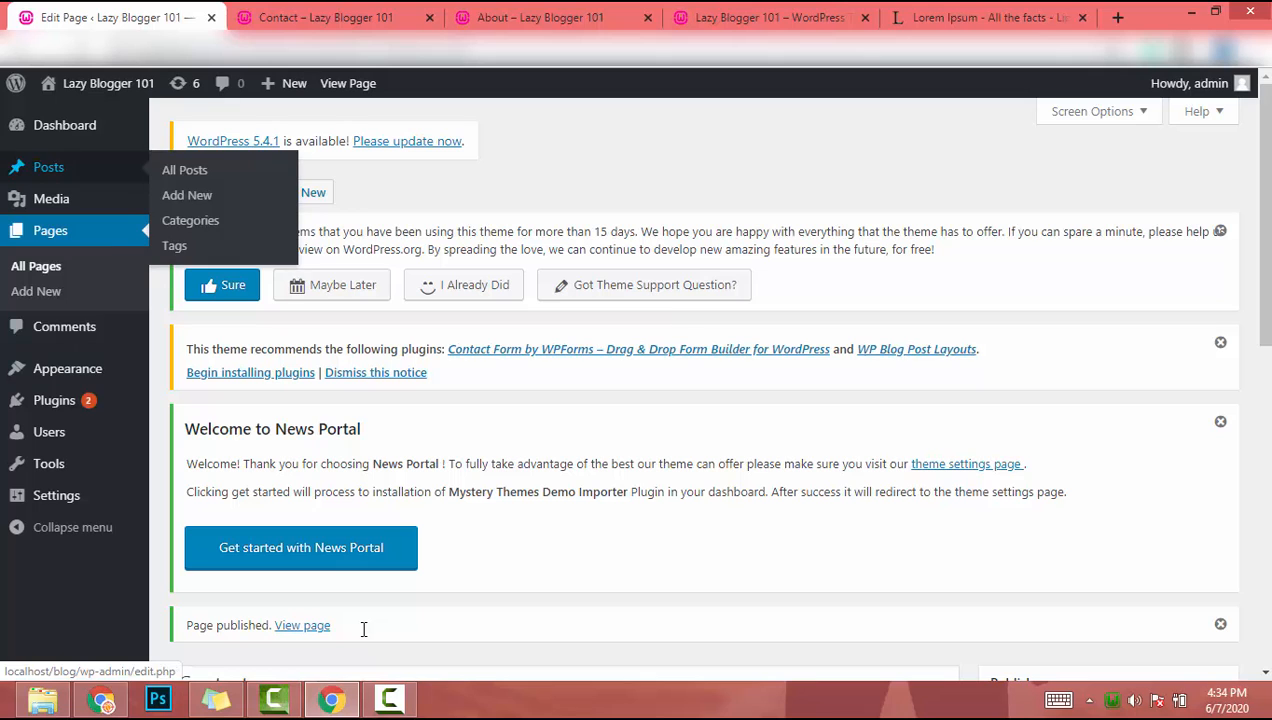
{"action": "key", "text": "Tab"}
{"action": "key", "text": "Tab"}
{"action": "key", "text": "Return"}
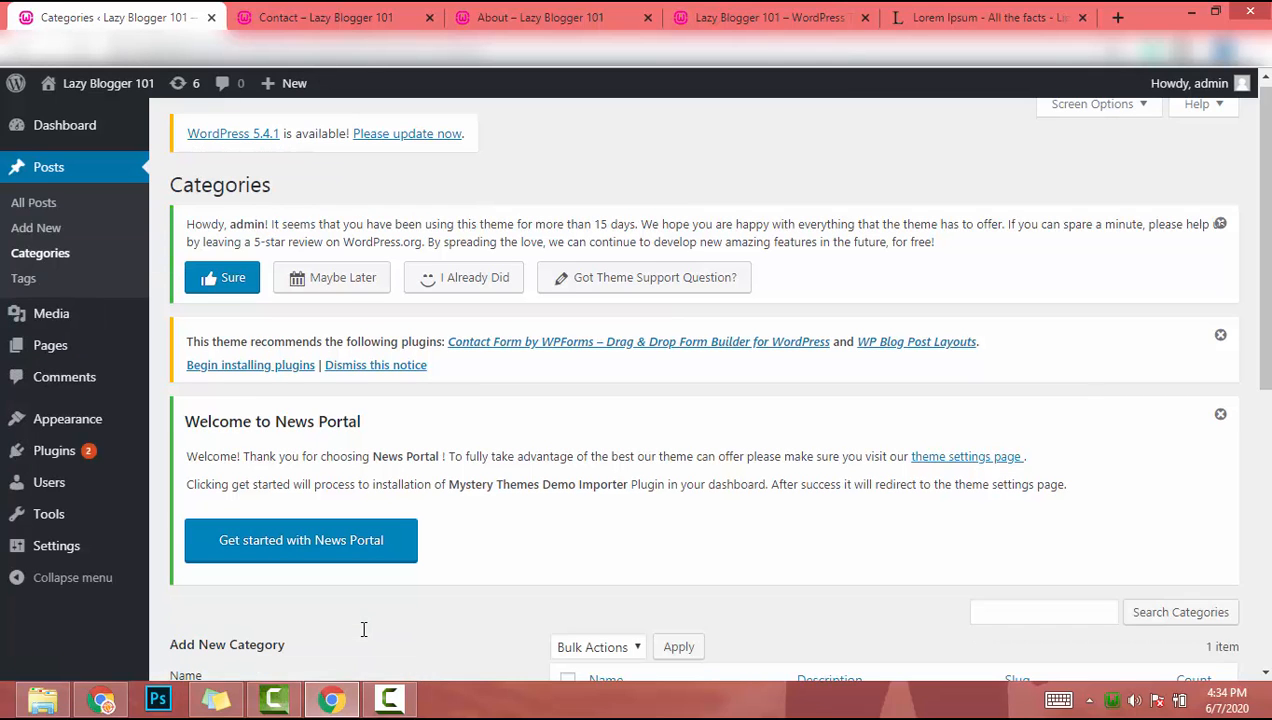
- Add a post category named "Relationship Advice" with no parent, leaving the slug and description blank
{"action": "scroll", "coordinate": [363, 628], "scroll_direction": "down", "scroll_amount": 2}
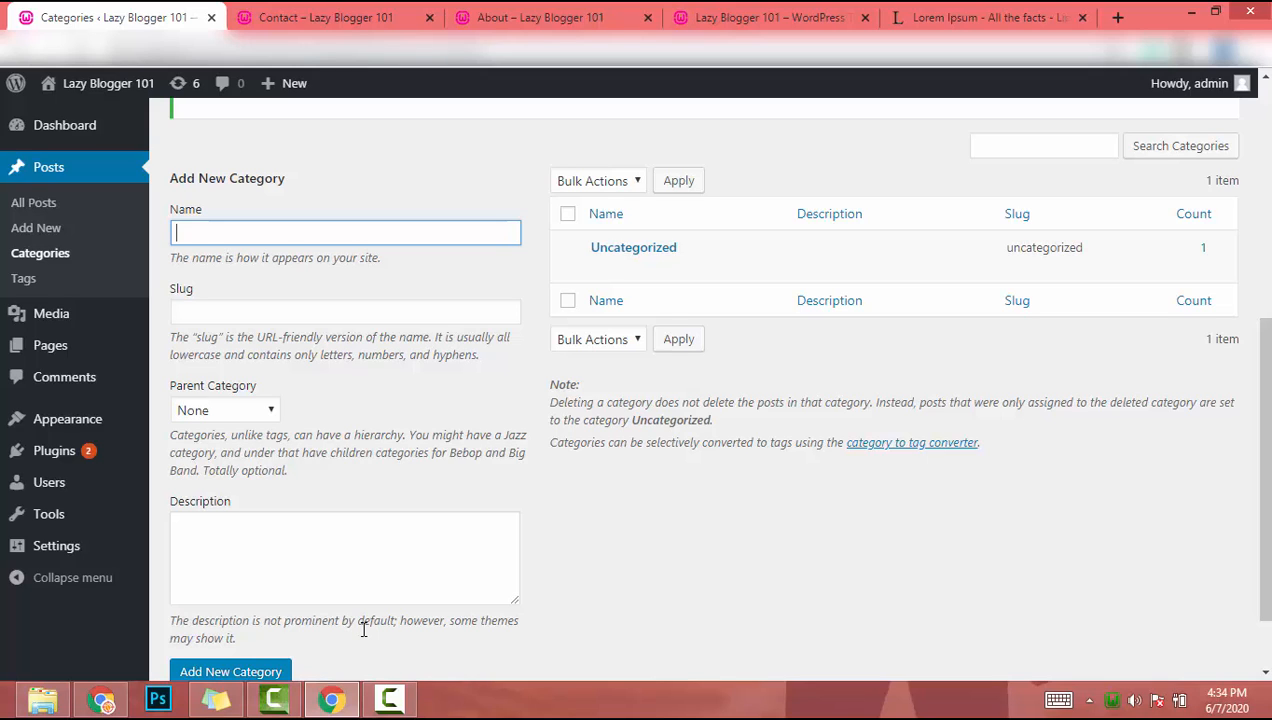
{"action": "type", "text": "Relationship Advice"}
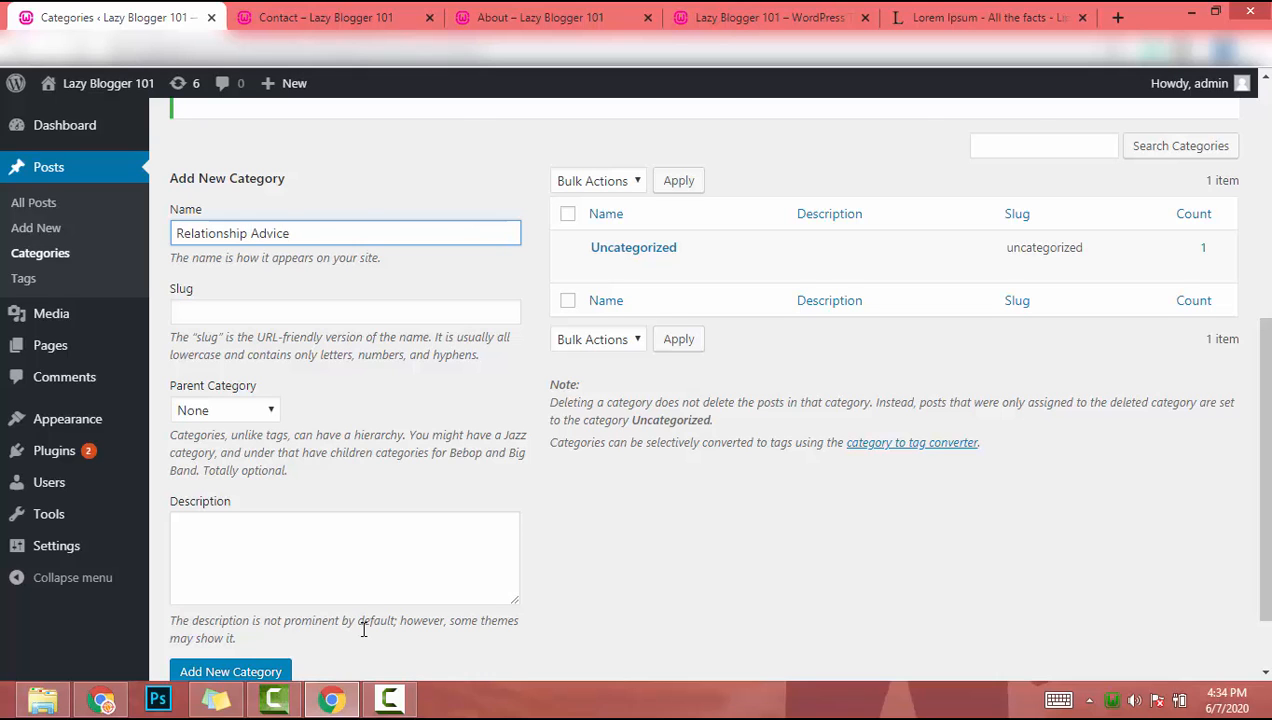
{"action": "scroll", "coordinate": [363, 629], "scroll_direction": "up", "scroll_amount": 1}
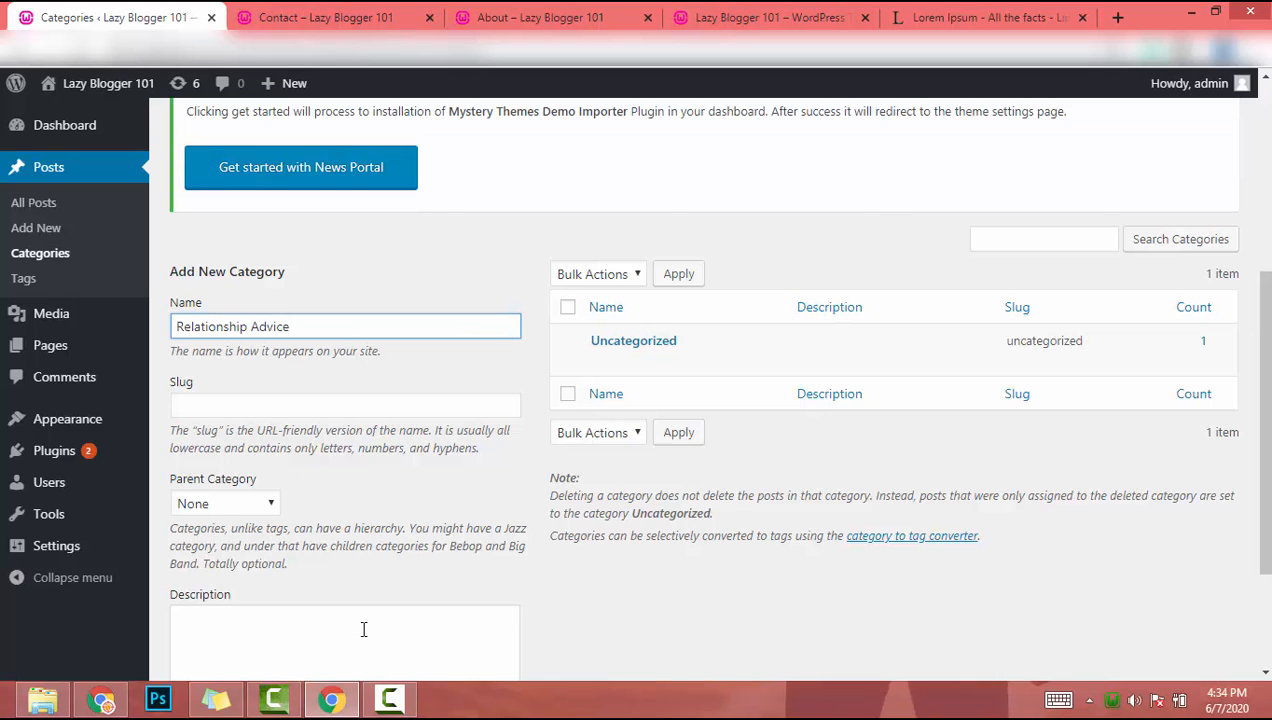
{"action": "scroll", "coordinate": [363, 629], "scroll_direction": "down", "scroll_amount": 2}
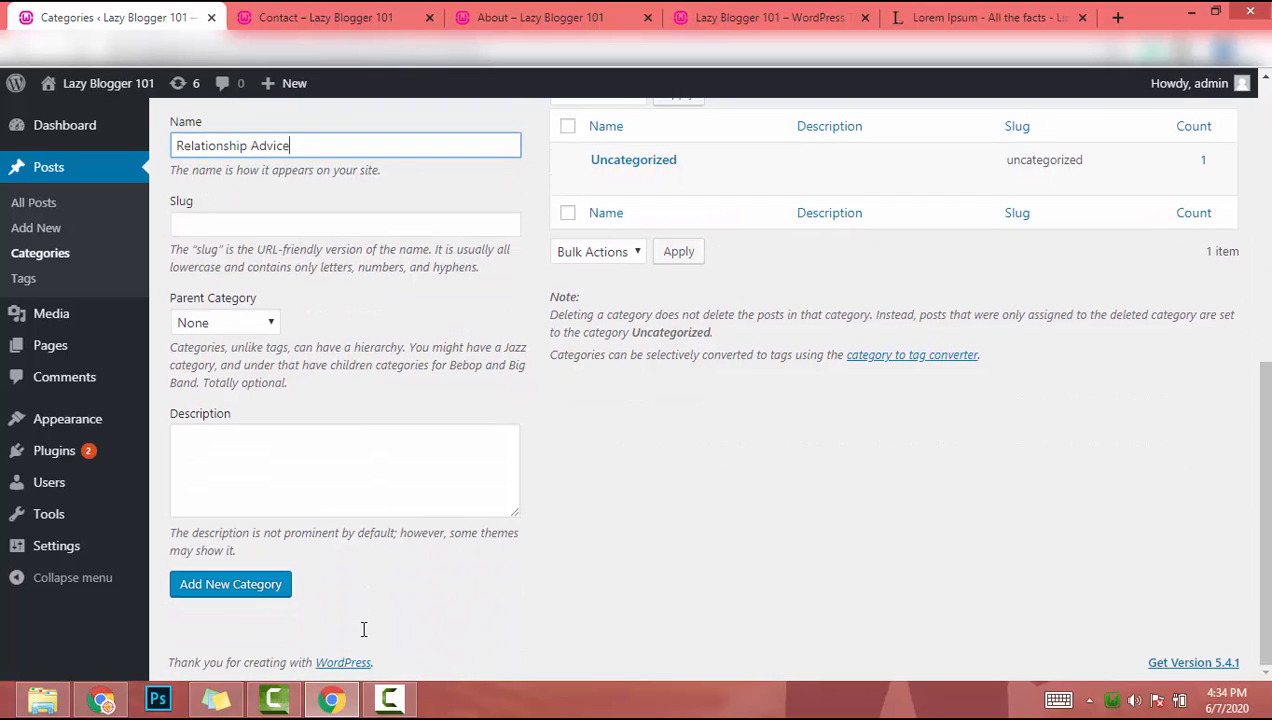
{"action": "scroll", "coordinate": [363, 629], "scroll_direction": "up", "scroll_amount": 1}
{"action": "scroll", "coordinate": [363, 629], "scroll_direction": "down", "scroll_amount": 1}
{"action": "scroll", "coordinate": [363, 629], "scroll_direction": "up", "scroll_amount": 1}
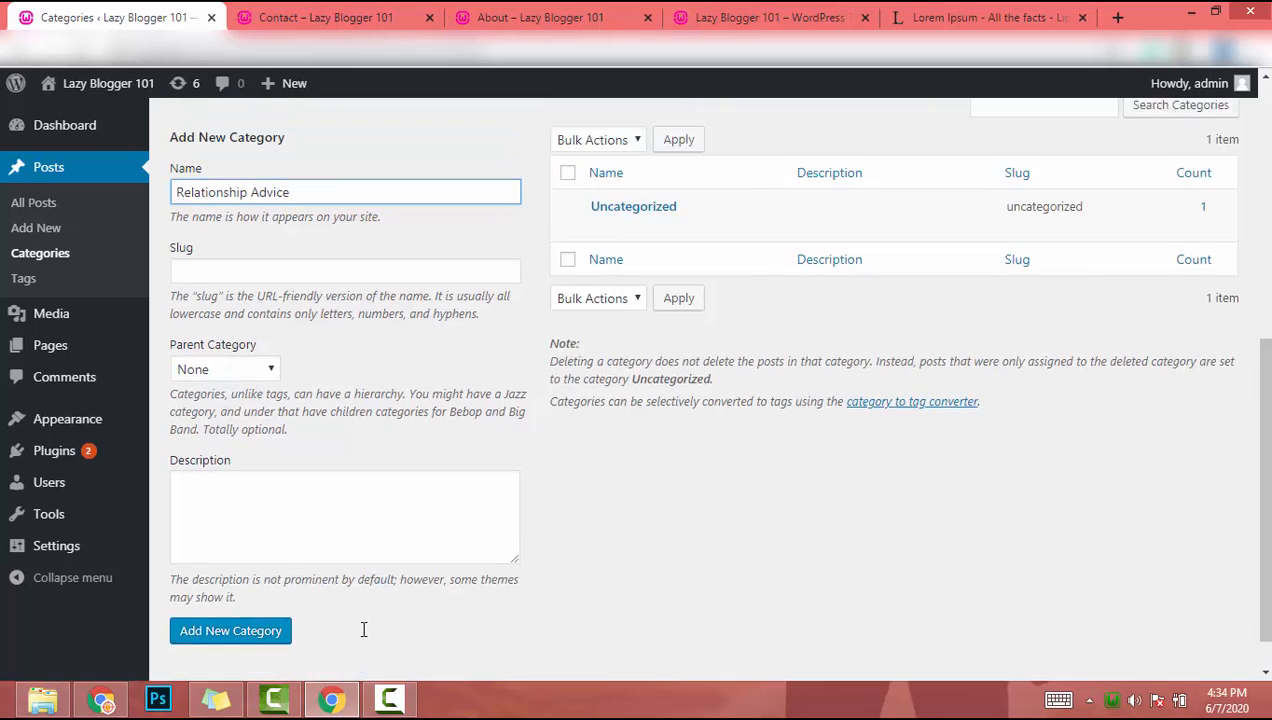
{"action": "scroll", "coordinate": [363, 629], "scroll_direction": "up", "scroll_amount": 1}
{"action": "scroll", "coordinate": [363, 629], "scroll_direction": "down", "scroll_amount": 2}
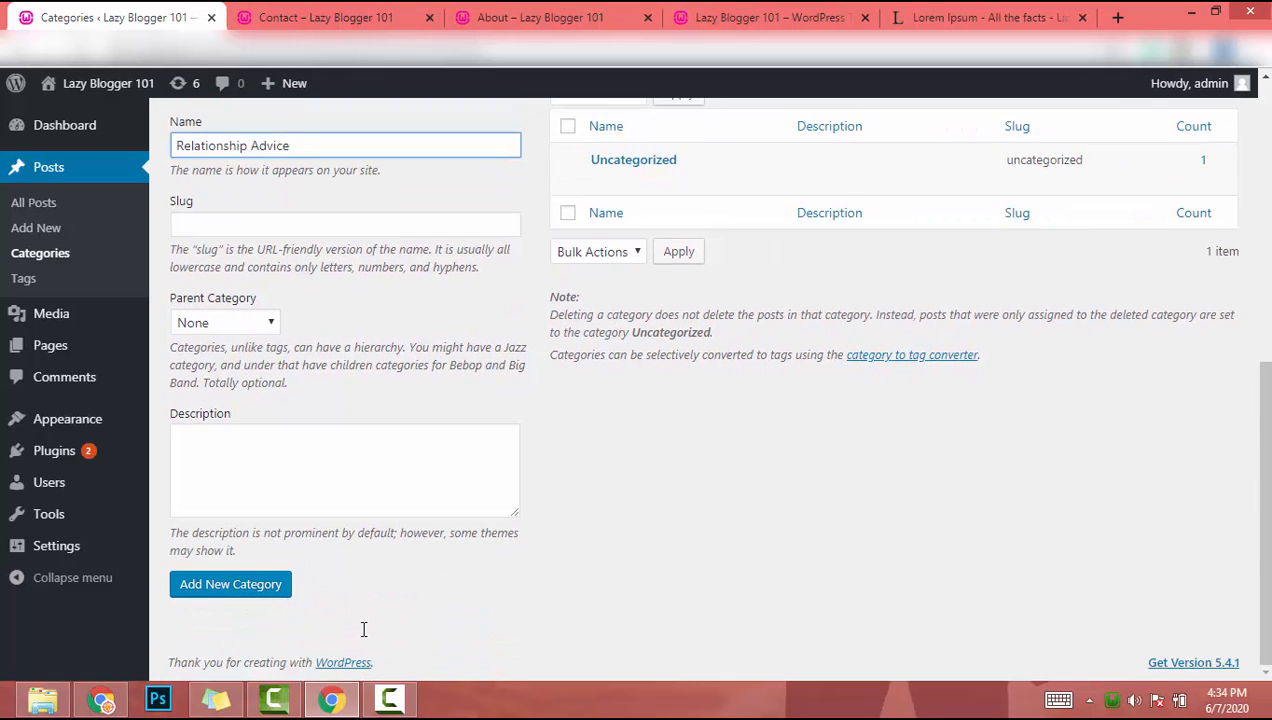
{"action": "key", "text": "Tab"}
{"action": "key", "text": "Tab"}
{"action": "key", "text": "Tab"}
{"action": "key", "text": "Tab"}
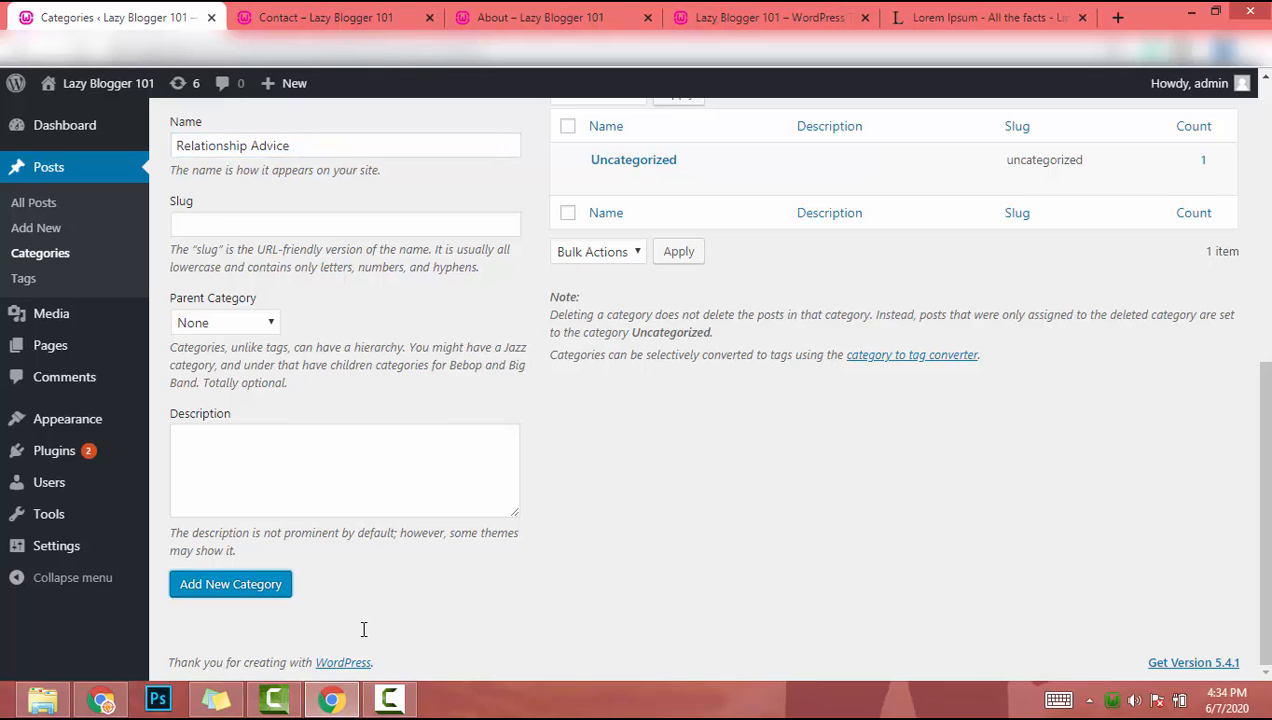
{"action": "key", "text": "Return"}
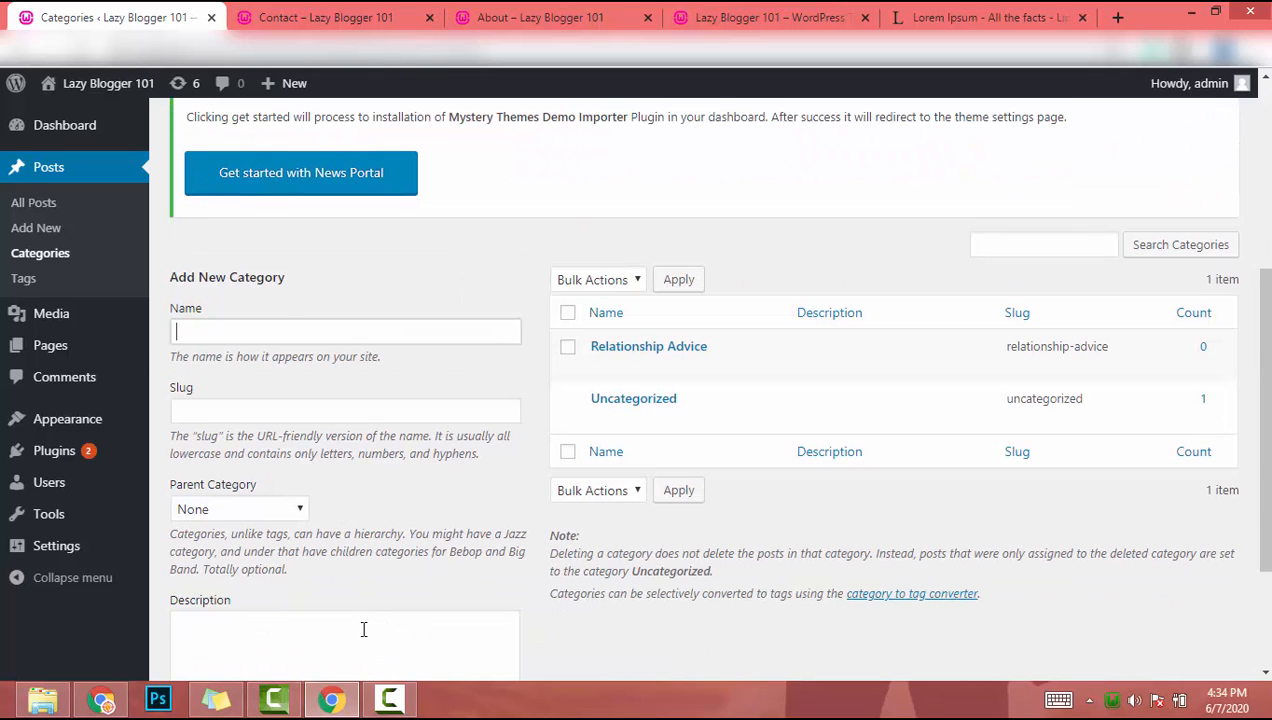
- Add two more top-level post categories named "How to" and "Breakup"
{"action": "type", "text": "Breakup"}
{"action": "key", "text": "Return"}
{"action": "type", "text": "How to"}
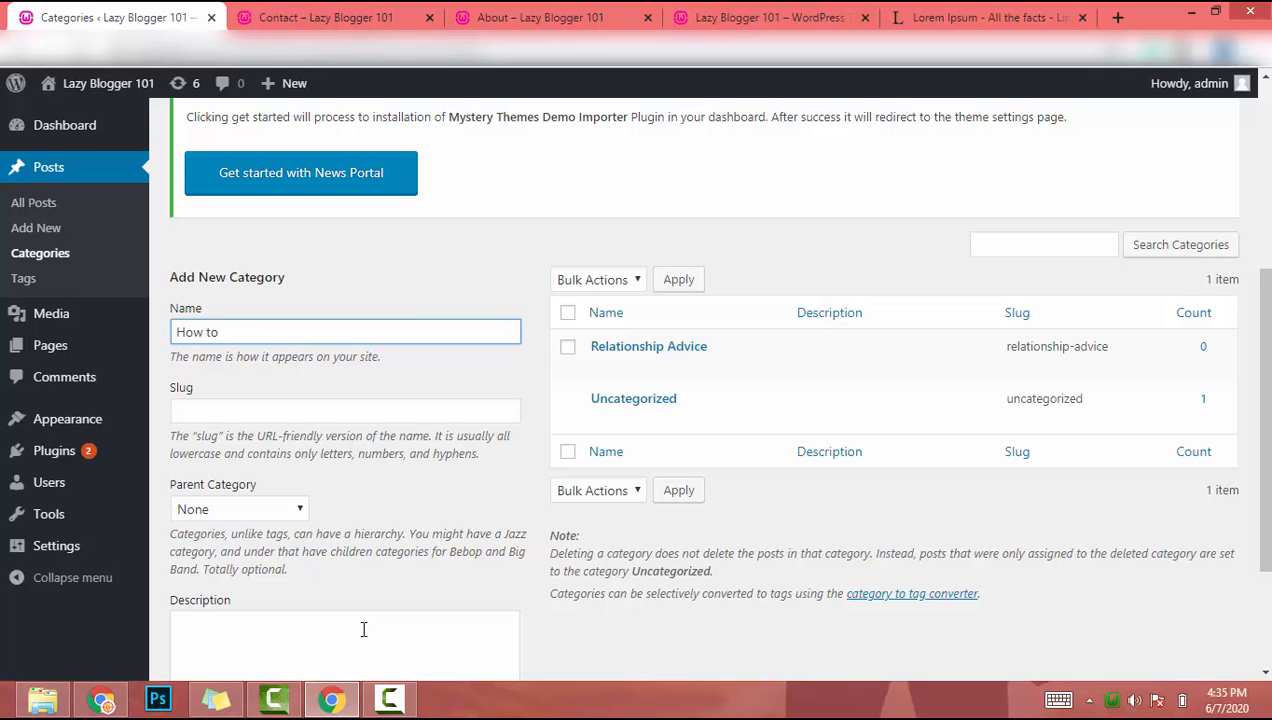
{"action": "key", "text": "Return"}
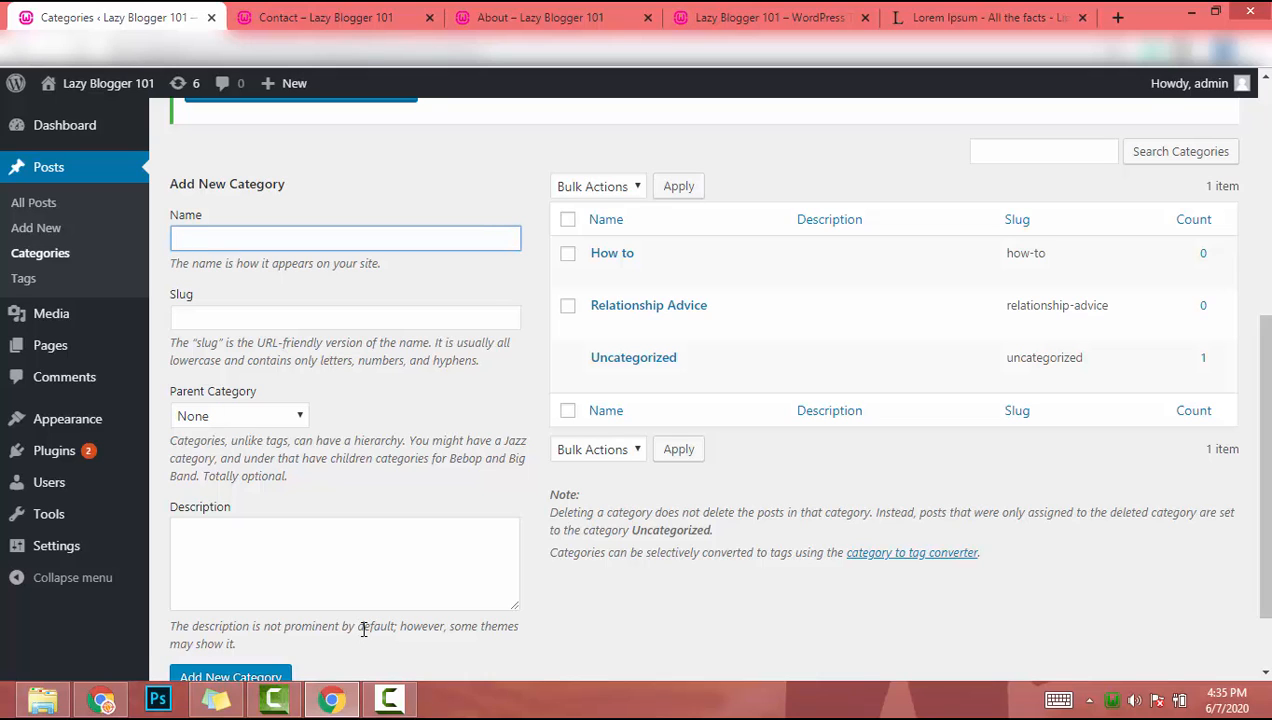
{"action": "type", "text": "Breakup"}
{"action": "key", "text": "Return"}
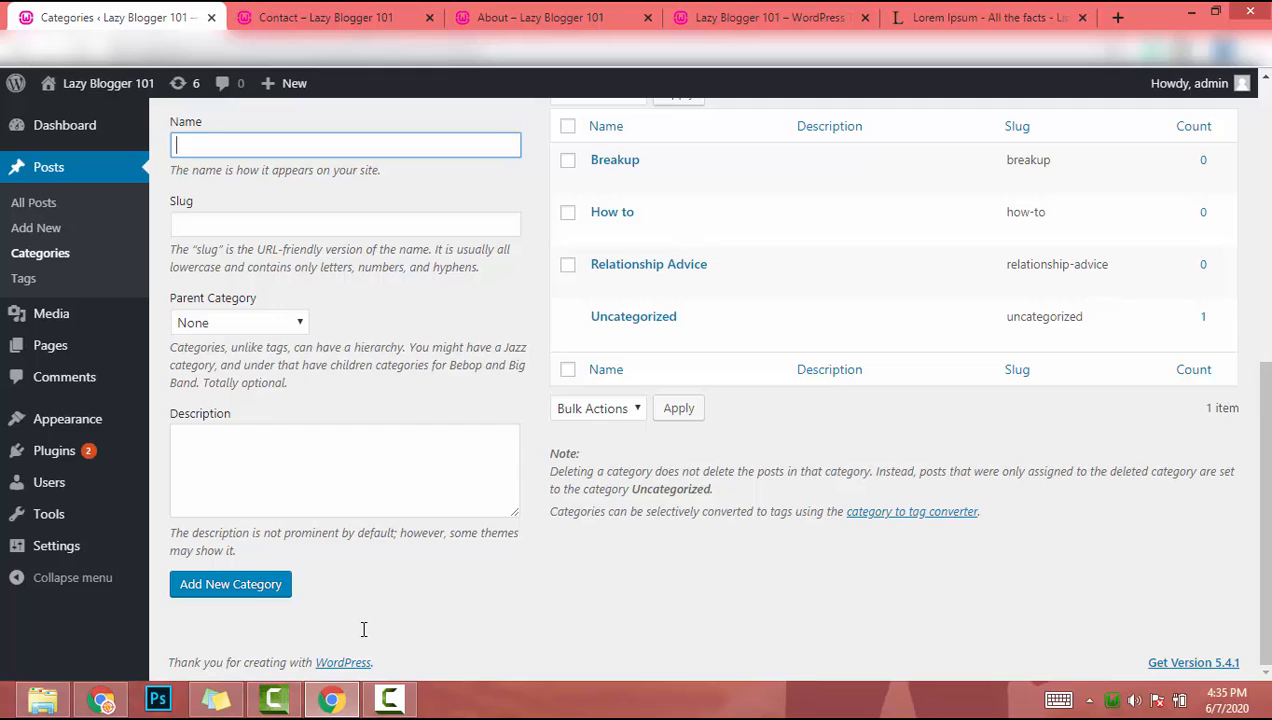
- Add two further top-level post categories named "Marrage" and "Dating"
{"action": "type", "text": "Marrage"}
{"action": "key", "text": "Return"}
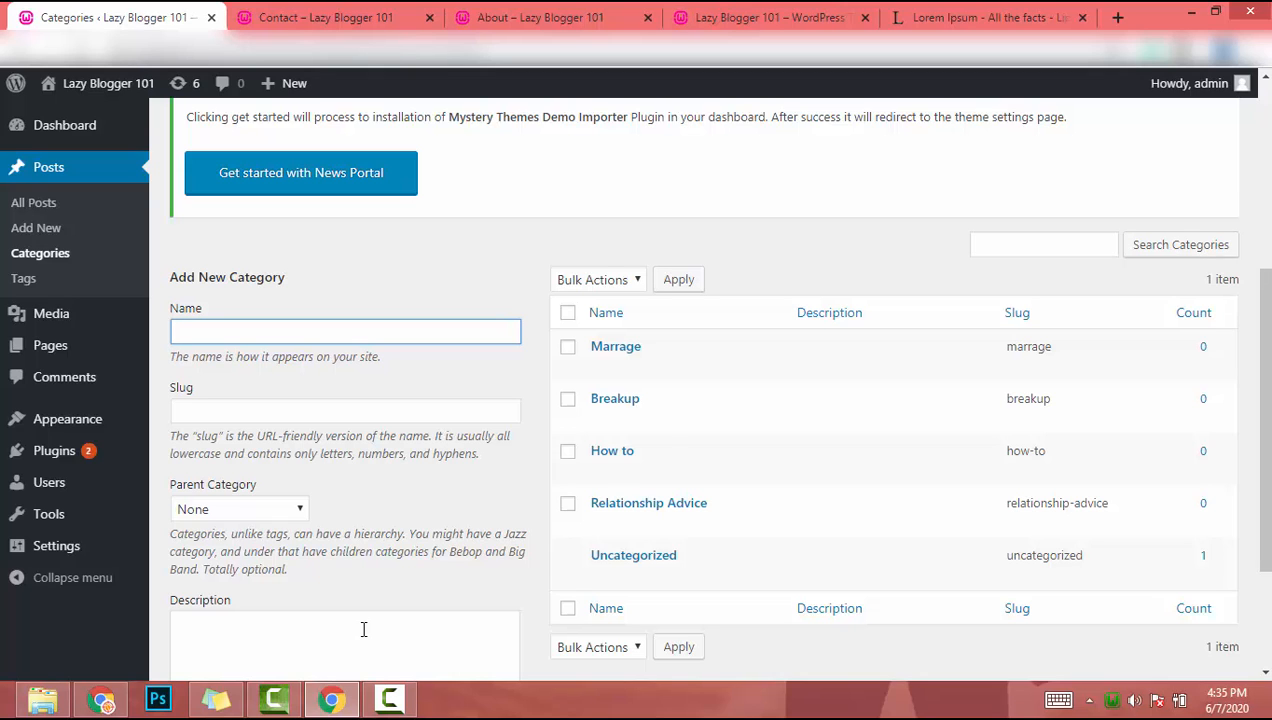
{"action": "type", "text": "Dating"}
{"action": "scroll", "coordinate": [364, 629], "scroll_direction": "down", "scroll_amount": 2}
{"action": "key", "text": "Return"}
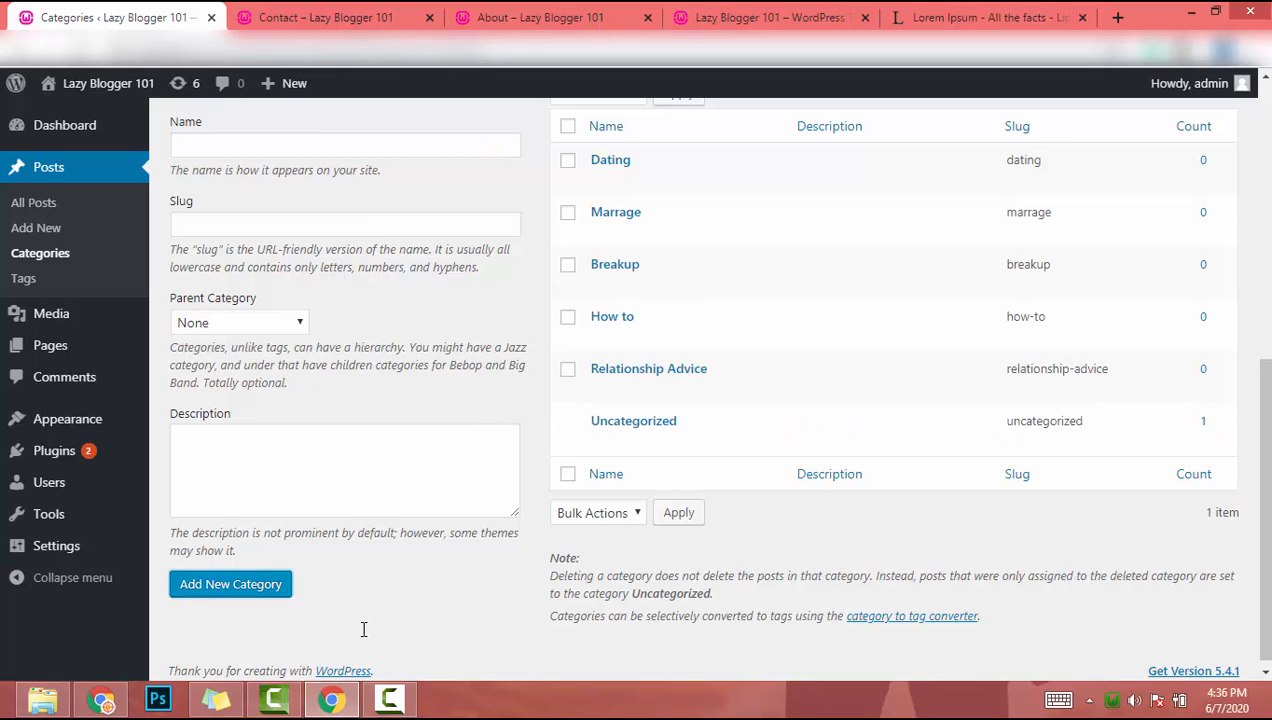
- Open the list of all posts and move the "Hello world!" post to the trash
{"action": "scroll", "coordinate": [364, 629], "scroll_direction": "up", "scroll_amount": 6}
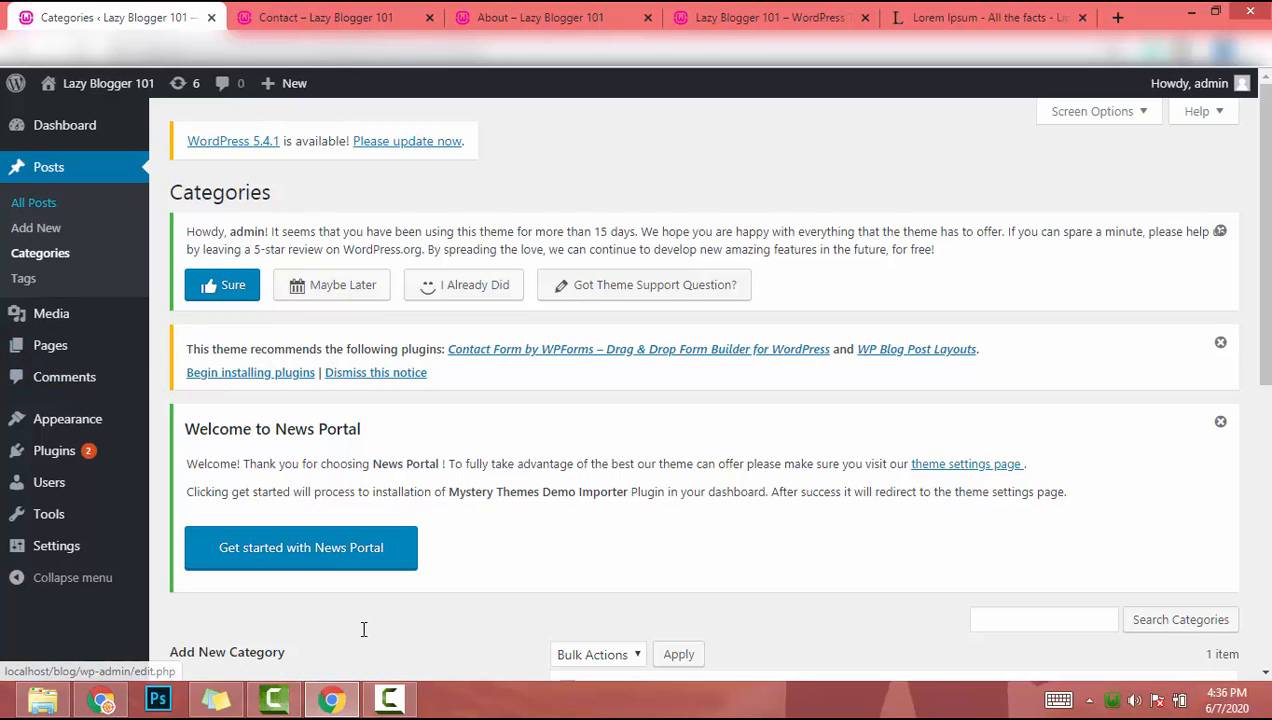
{"action": "left_click", "coordinate": [34, 203]}
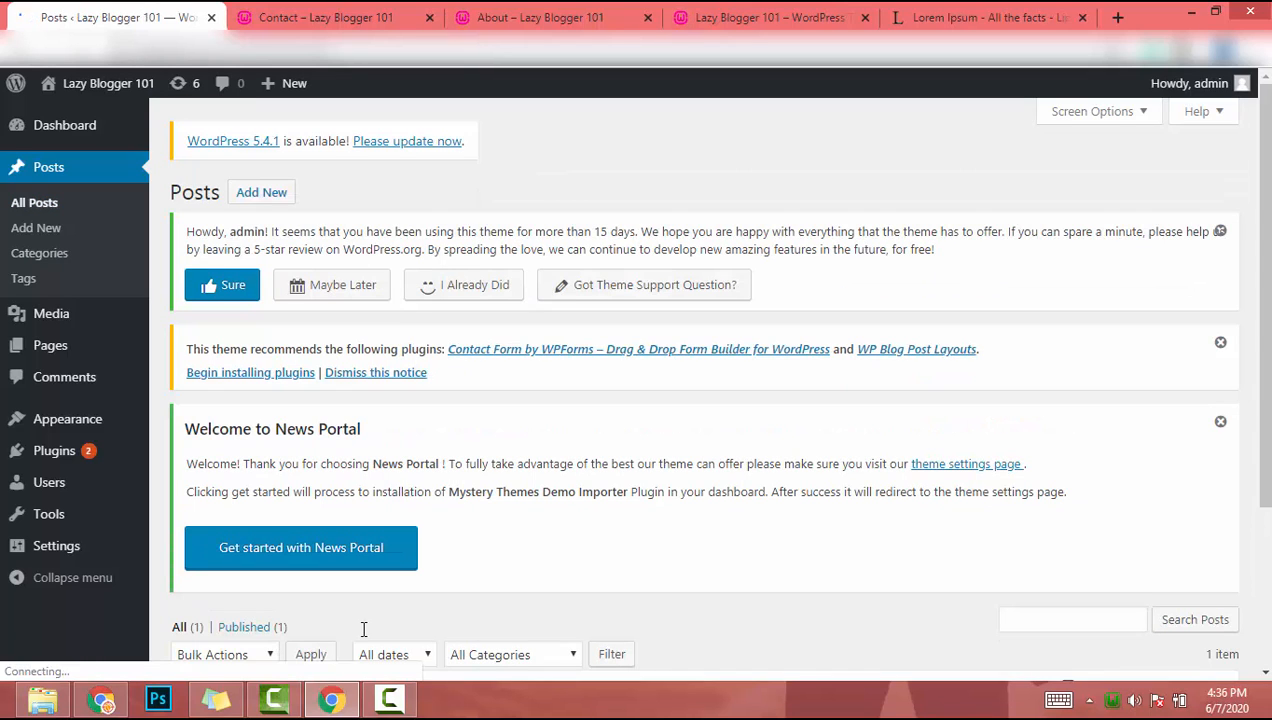
{"action": "scroll", "coordinate": [363, 629], "scroll_direction": "down", "scroll_amount": 3}
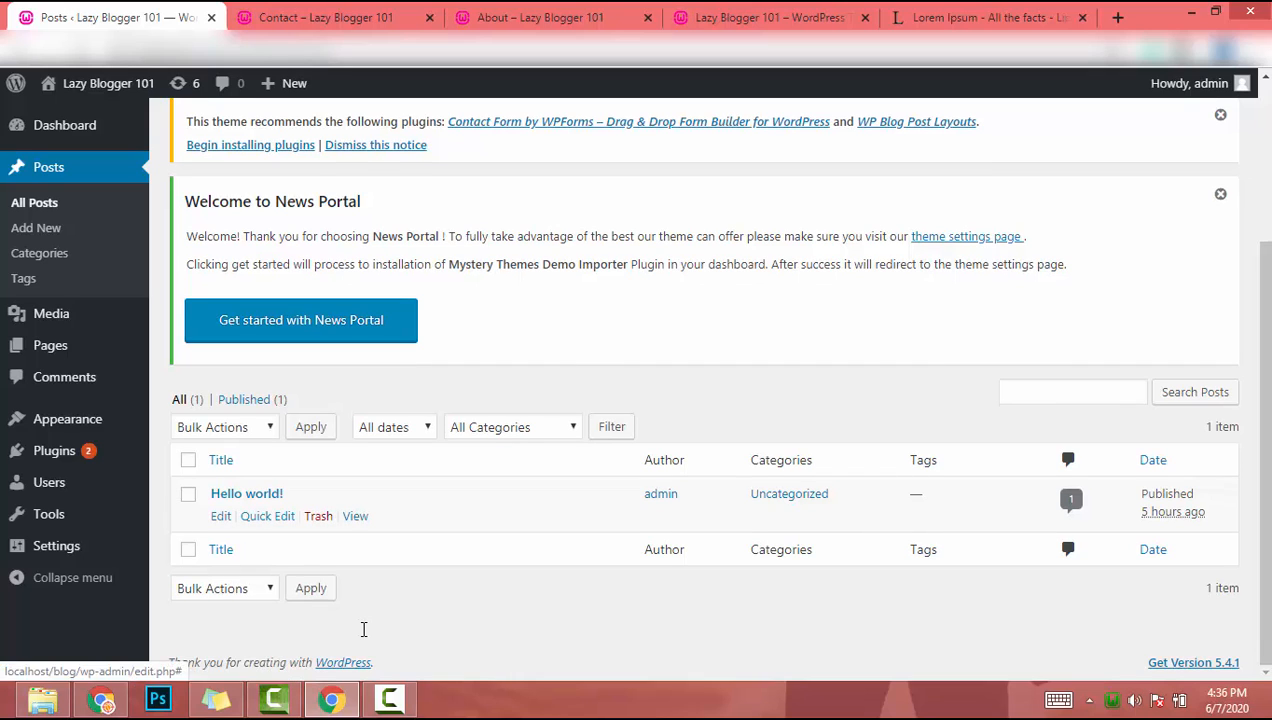
{"action": "key", "text": "Return"}
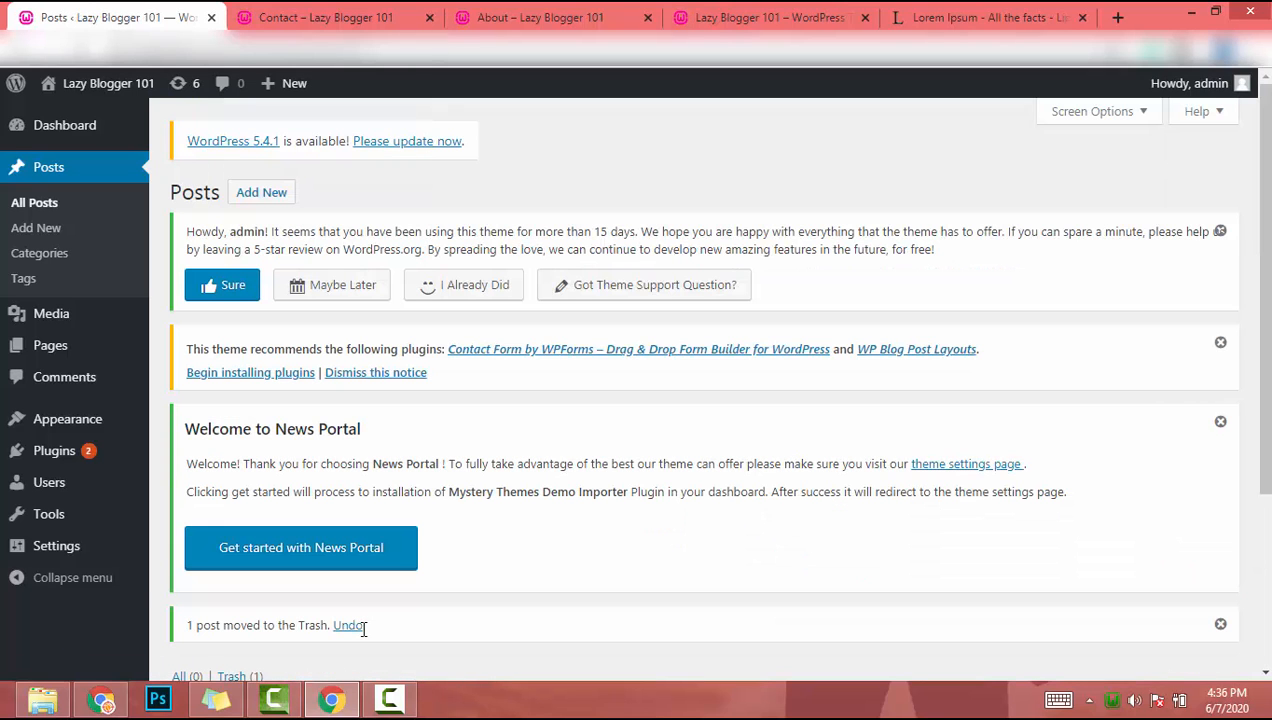
{"action": "scroll", "coordinate": [363, 628], "scroll_direction": "down", "scroll_amount": 3}
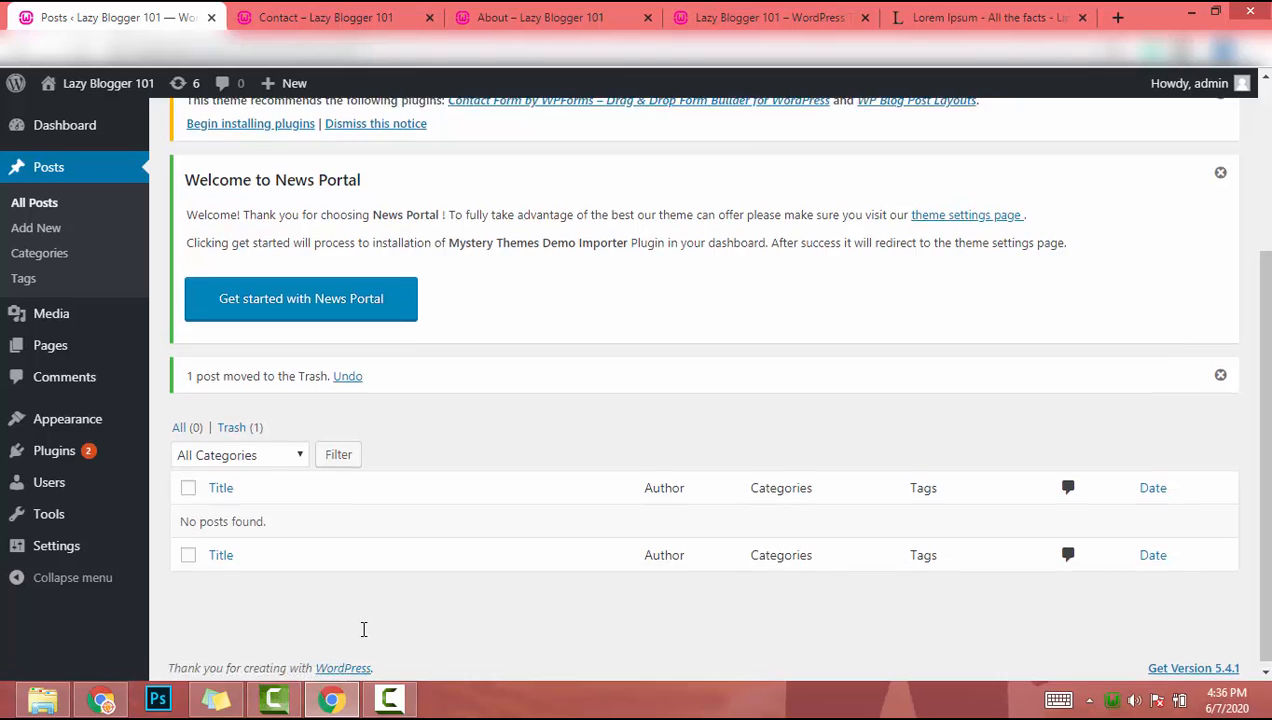
- Start a new post titled "Advice for Your First Date" and paste the multi-paragraph Lorem ipsum text as its body
{"action": "scroll", "coordinate": [363, 628], "scroll_direction": "up", "scroll_amount": 3}
{"action": "left_click", "coordinate": [261, 192]}
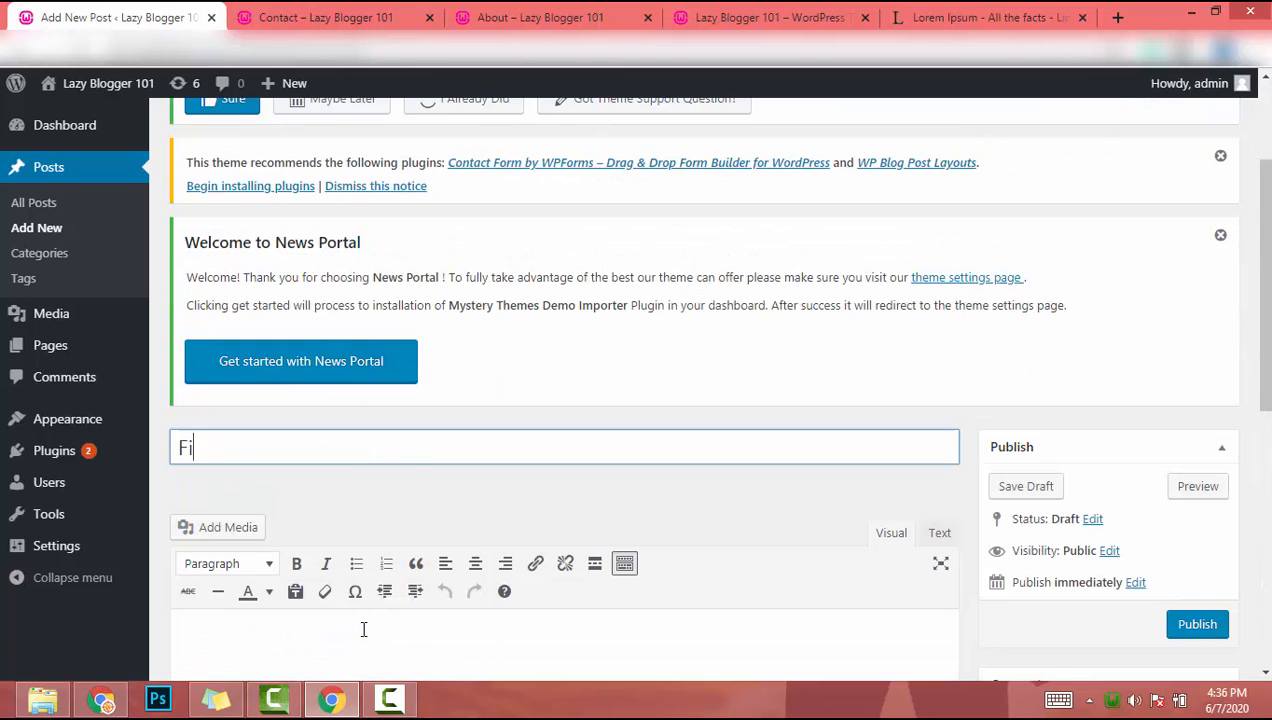
{"action": "key", "text": "BackSpace"}
{"action": "key", "text": "BackSpace"}
{"action": "type", "text": "First dat"}
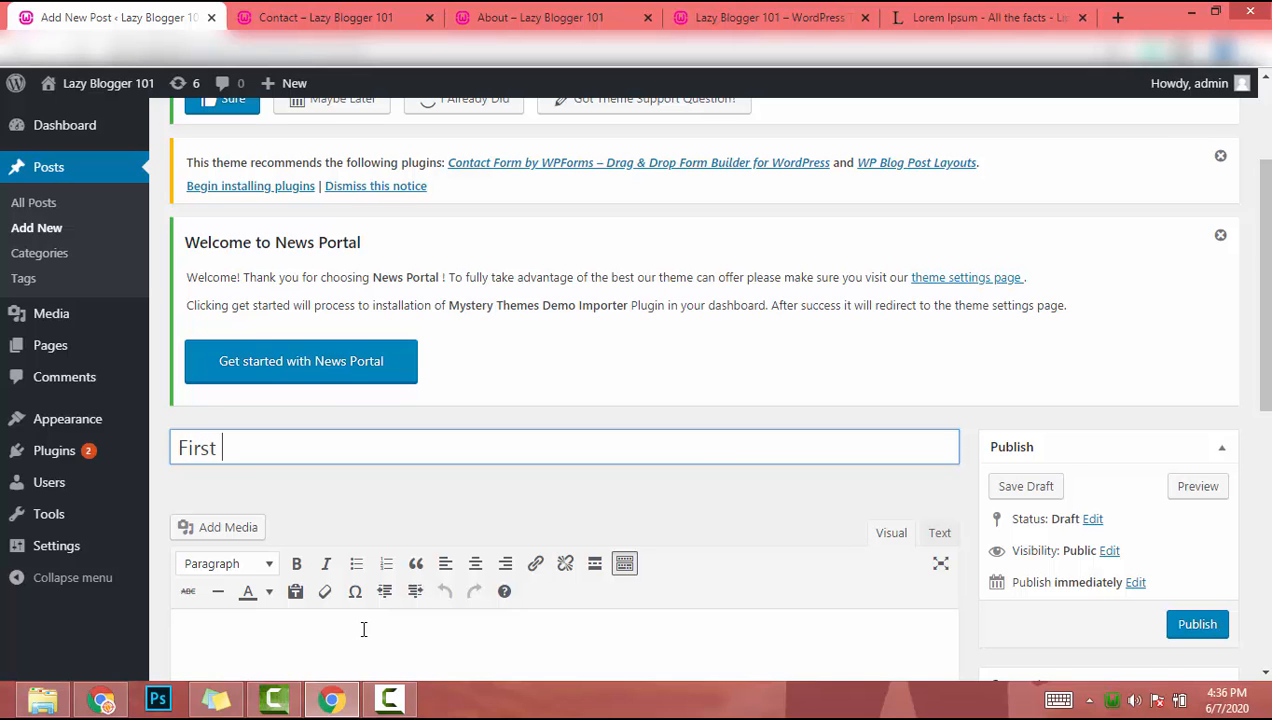
{"action": "type", "text": "e"}
{"action": "key", "text": "Left"}
{"action": "key", "text": "Left"}
{"action": "key", "text": "Left"}
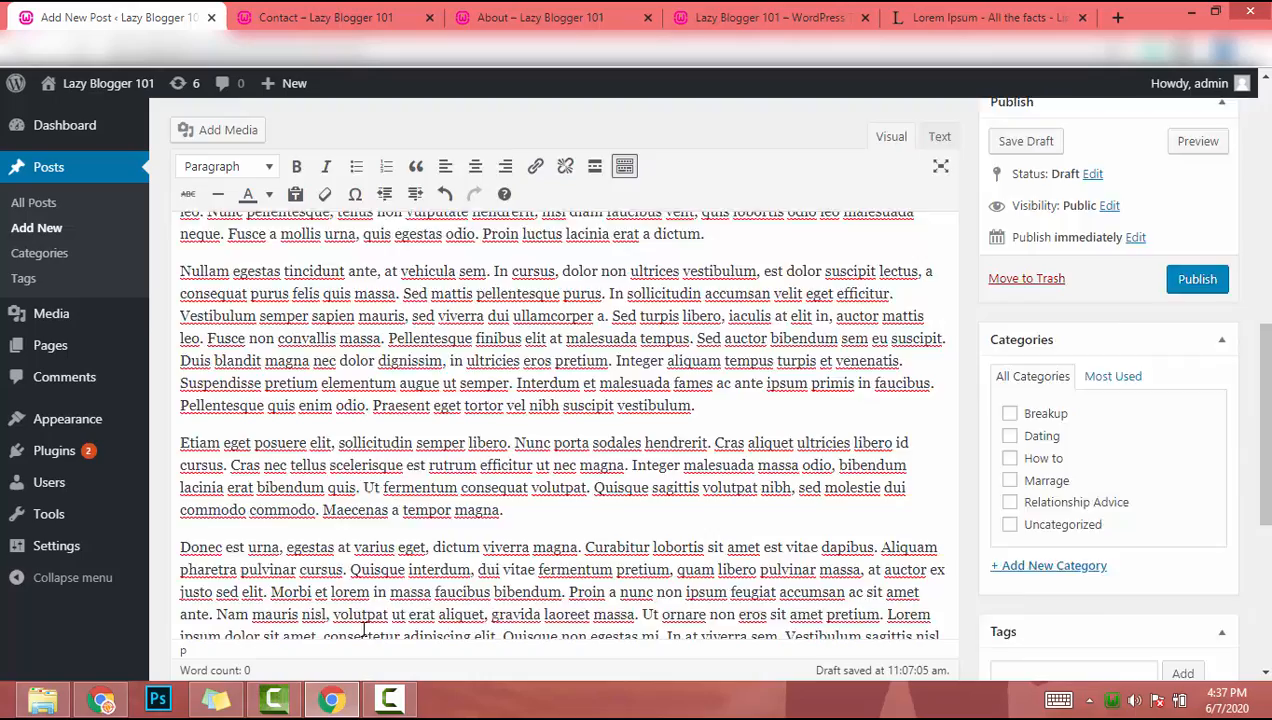
{"action": "scroll", "coordinate": [364, 629], "scroll_direction": "up", "scroll_amount": 2}
{"action": "scroll", "coordinate": [364, 629], "scroll_direction": "down", "scroll_amount": 4}
{"action": "scroll", "coordinate": [364, 629], "scroll_direction": "up", "scroll_amount": 4}
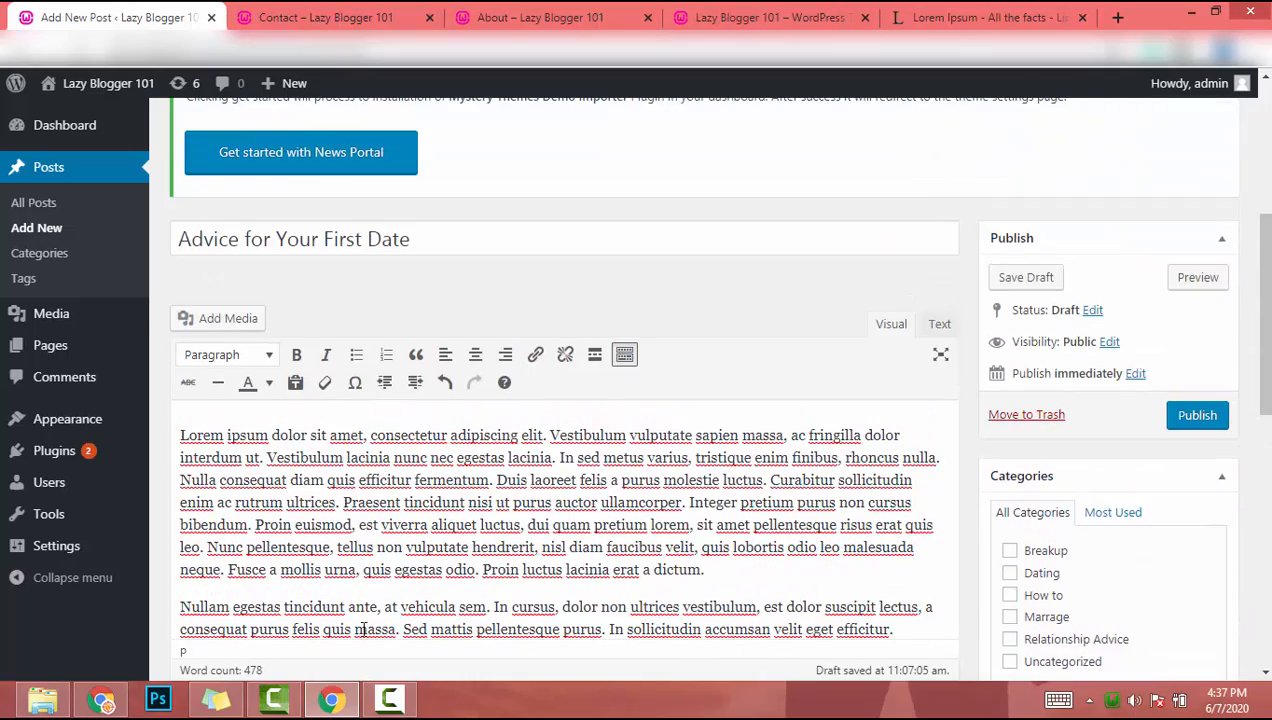
- Split the opening Lorem ipsum paragraph with breaks before "Duis laoreet felis" and "Nunc pellentesque", leaving an empty line above "Duis laoreet felis"
{"action": "key", "text": "Right"}
{"action": "key", "text": "Return"}
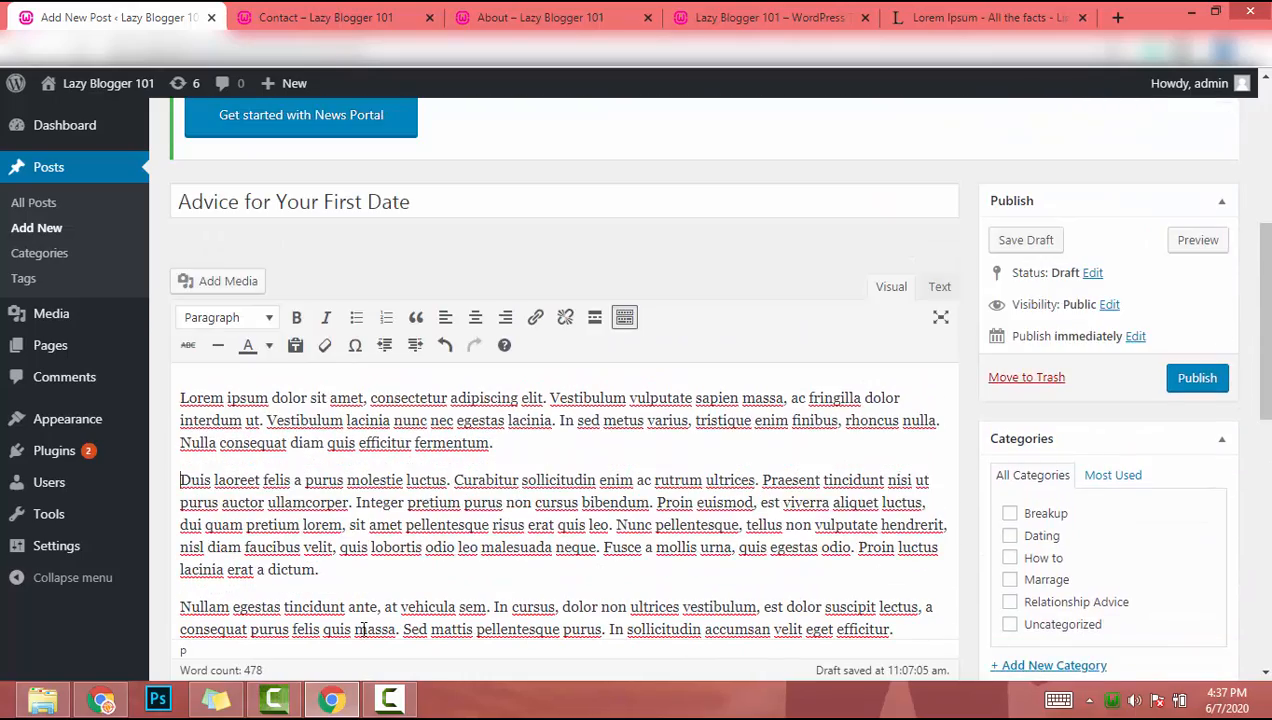
{"action": "key", "text": "Return"}
{"action": "key", "text": "Down"}
{"action": "key", "text": "Down"}
{"action": "key", "text": "Right"}
{"action": "key", "text": "Right"}
{"action": "key", "text": "Right"}
{"action": "key", "text": "Right"}
{"action": "key", "text": "Right"}
{"action": "key", "text": "Right"}
{"action": "key", "text": "Right"}
{"action": "key", "text": "Right"}
{"action": "key", "text": "Right"}
{"action": "key", "text": "Right"}
{"action": "key", "text": "Right"}
{"action": "key", "text": "Right"}
{"action": "key", "text": "Right"}
{"action": "key", "text": "Right"}
{"action": "key", "text": "Right"}
{"action": "key", "text": "Right"}
{"action": "key", "text": "Right"}
{"action": "key", "text": "Right"}
{"action": "key", "text": "Right"}
{"action": "key", "text": "Right"}
{"action": "key", "text": "Right"}
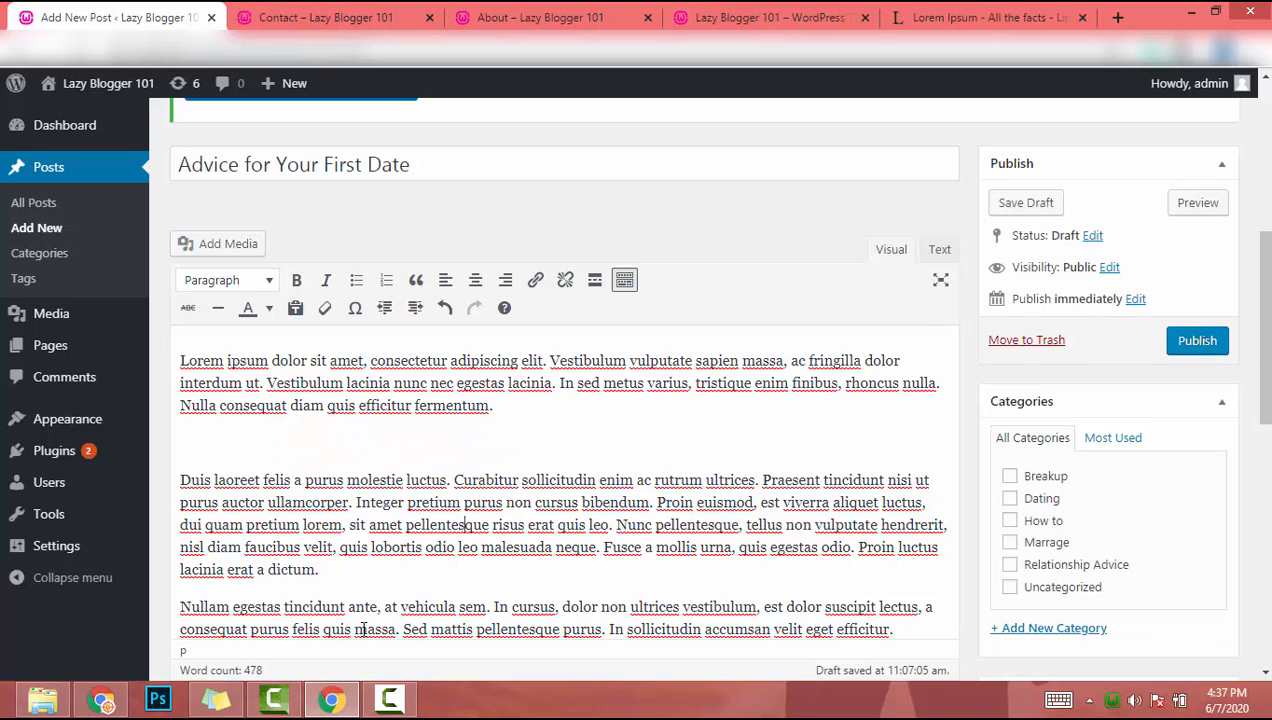
{"action": "key", "text": "Right"}
{"action": "key", "text": "Right"}
{"action": "key", "text": "Right"}
{"action": "key", "text": "Right"}
{"action": "key", "text": "Right"}
{"action": "key", "text": "Right"}
{"action": "key", "text": "Right"}
{"action": "key", "text": "Right"}
{"action": "key", "text": "Return"}
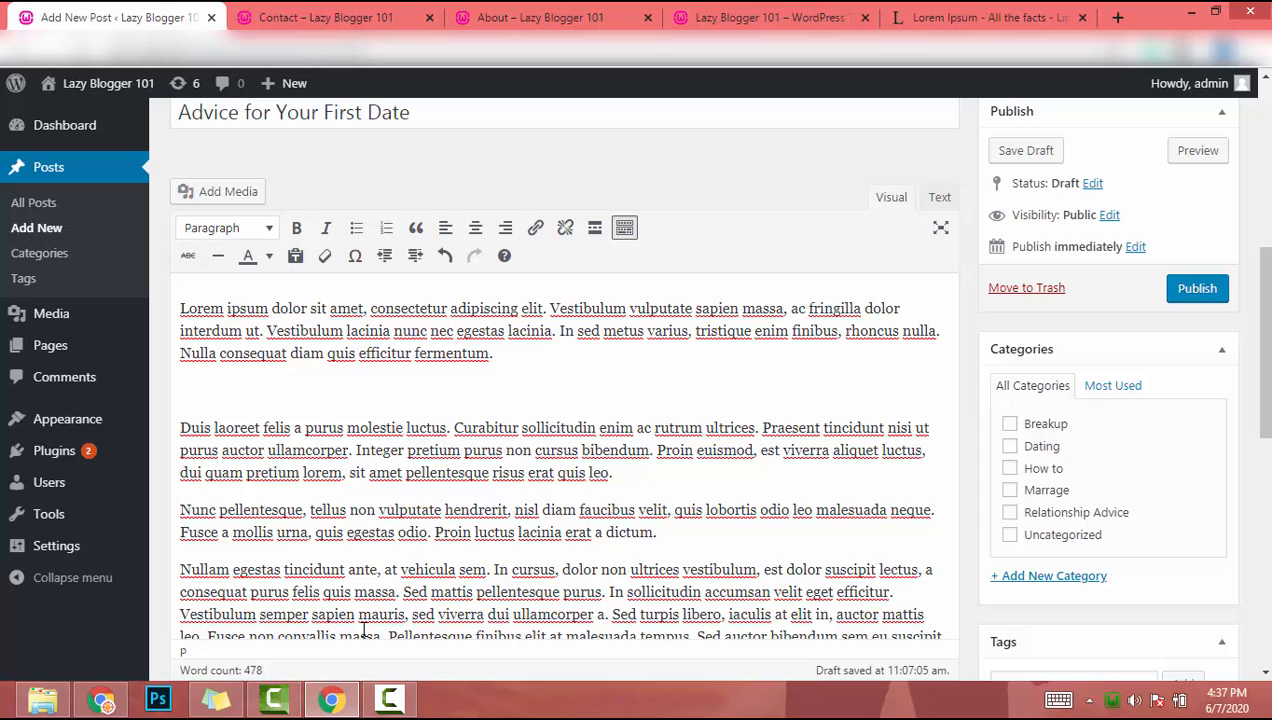
- Remove the empty line above the paragraph starting "Duis laoreet felis"
{"action": "key", "text": "Up"}
{"action": "key", "text": "Up"}
{"action": "key", "text": "Up"}
{"action": "key", "text": "Up"}
{"action": "key", "text": "BackSpace"}
- Split the "Nullam egestas" paragraph into three, with breaks before "In sollicitudin accumsan" and "Duis blandit magna"
{"action": "scroll", "coordinate": [363, 627], "scroll_direction": "down", "scroll_amount": 2}
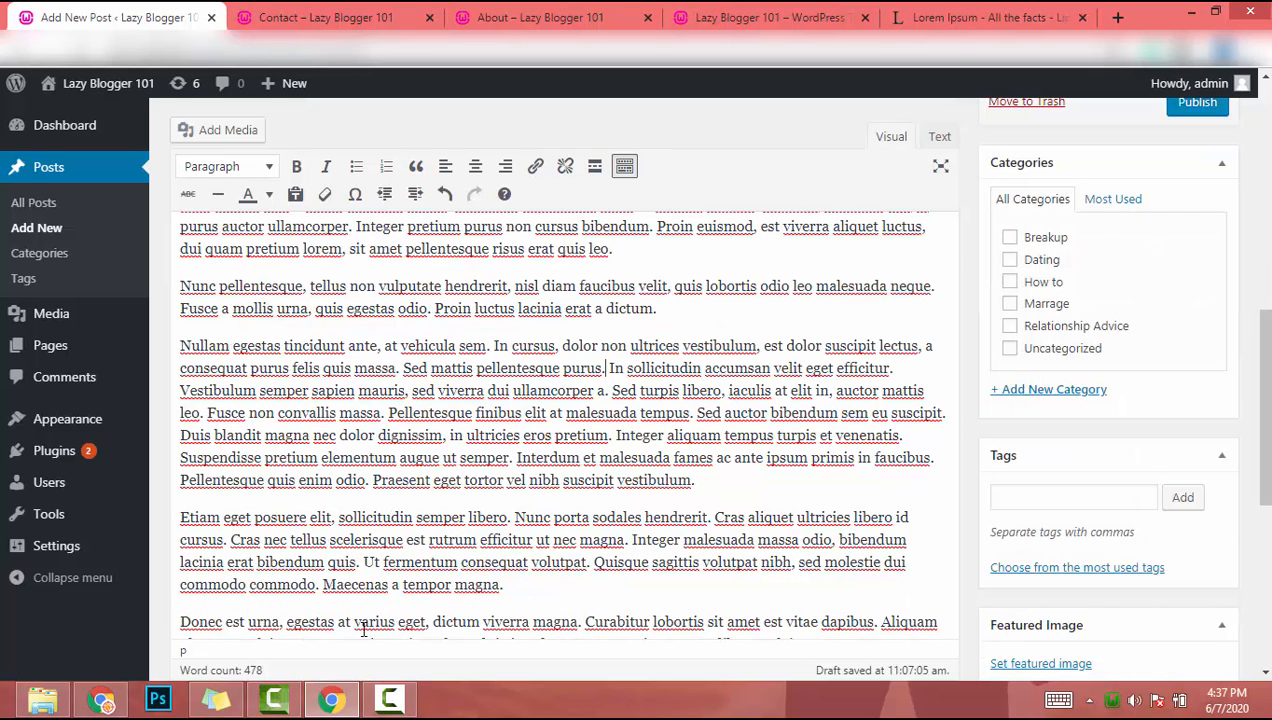
{"action": "key", "text": "Return"}
{"action": "key", "text": "Return"}
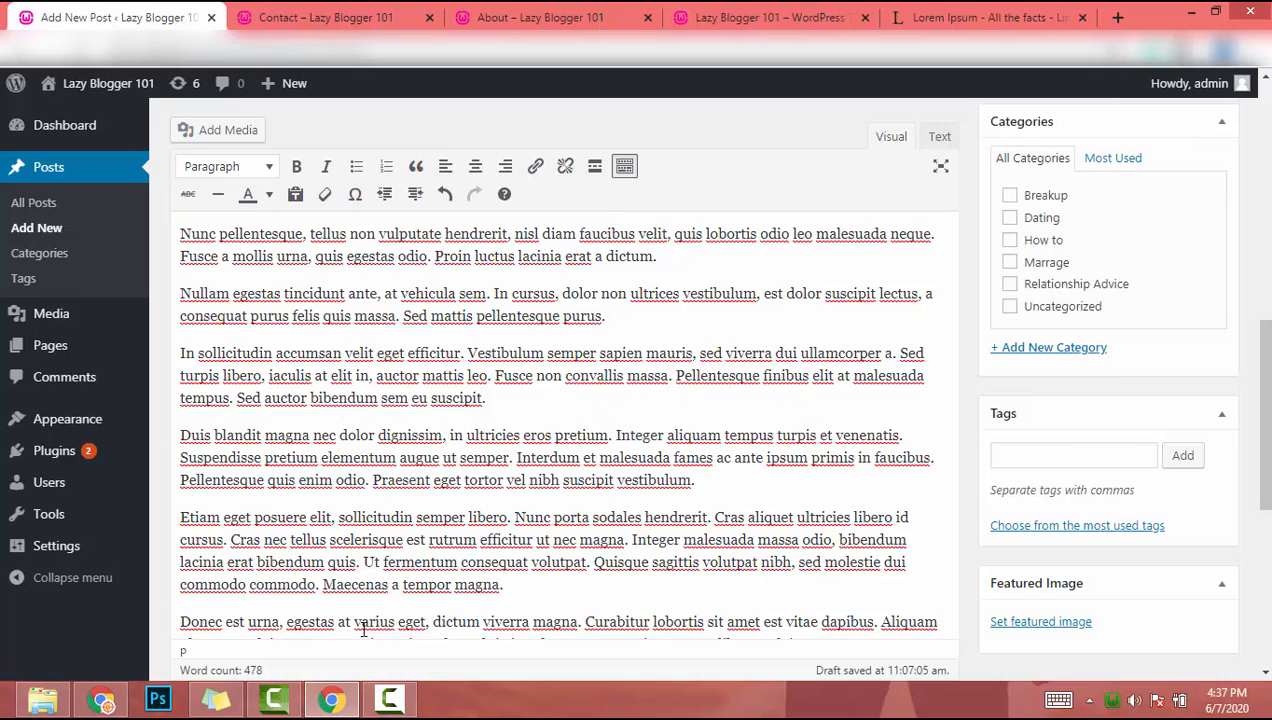
- Break up the remaining long paragraphs before "Integer malesuada massa", "Proin a nunc non ipsum" and "Praesent elementum fermentum"
{"action": "key", "text": "Return"}
{"action": "scroll", "coordinate": [363, 630], "scroll_direction": "down", "scroll_amount": 3}
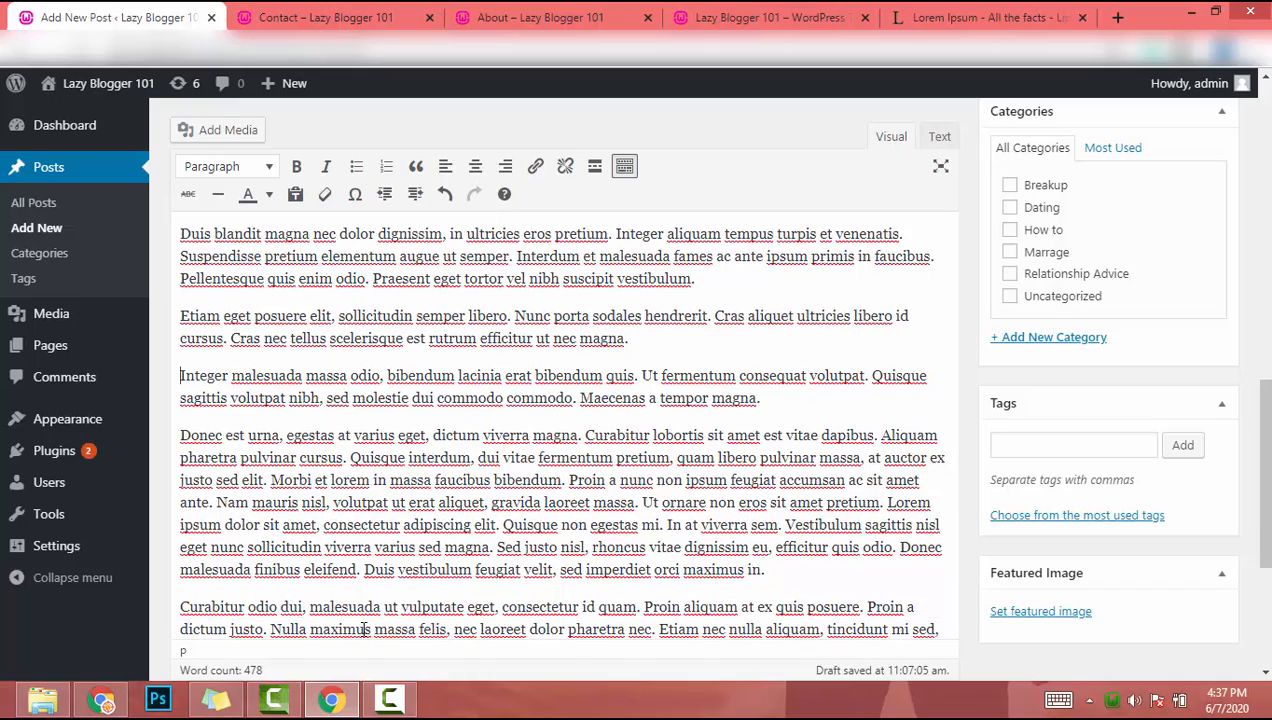
{"action": "scroll", "coordinate": [364, 630], "scroll_direction": "down", "scroll_amount": 2}
{"action": "key", "text": "Return"}
{"action": "key", "text": "Return"}
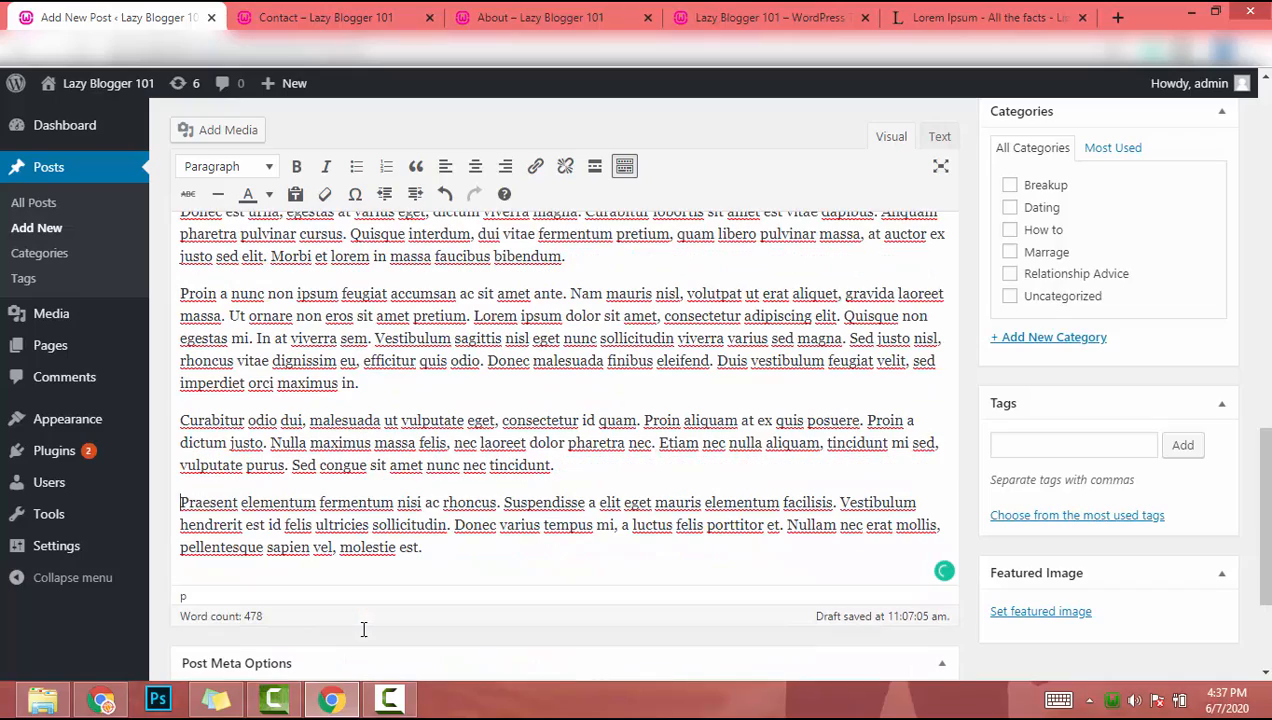
- Put the sentence "In sollicitudin accumsan velit eget efficitur." in its own paragraph and format it as Heading 2
{"action": "scroll", "coordinate": [363, 629], "scroll_direction": "up", "scroll_amount": 5}
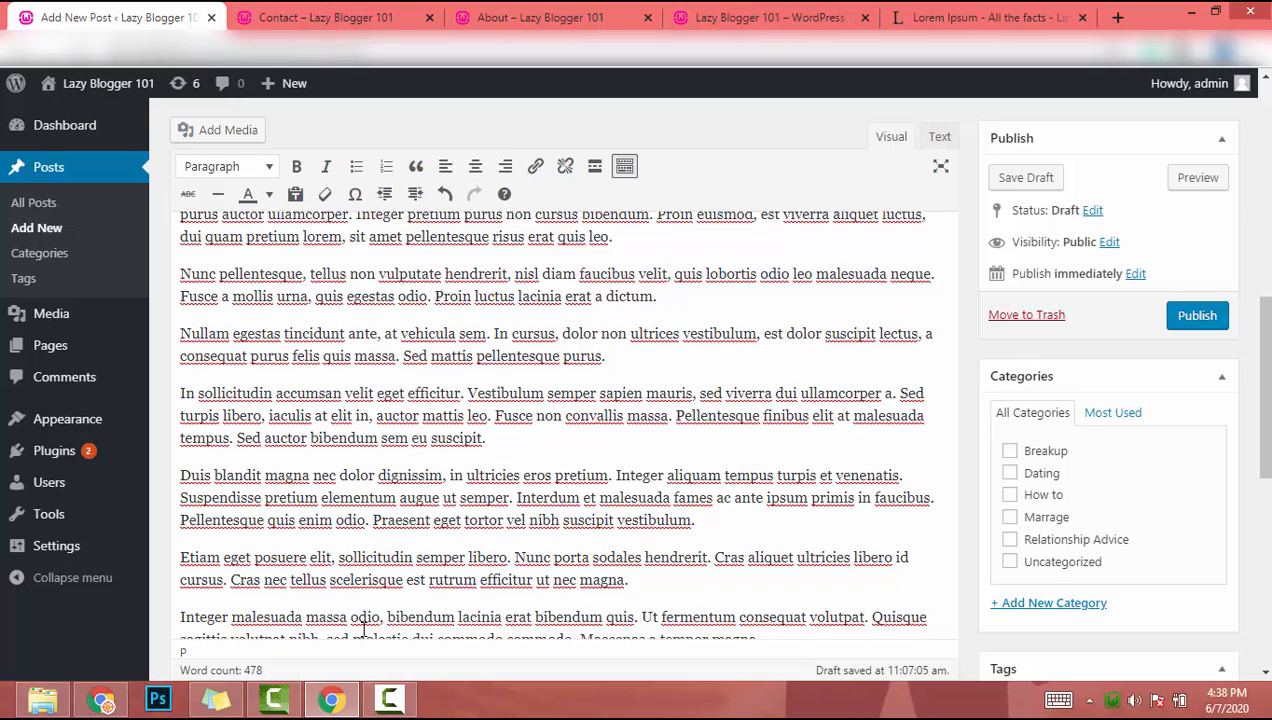
{"action": "scroll", "coordinate": [364, 630], "scroll_direction": "down", "scroll_amount": 3}
{"action": "scroll", "coordinate": [363, 630], "scroll_direction": "up", "scroll_amount": 5}
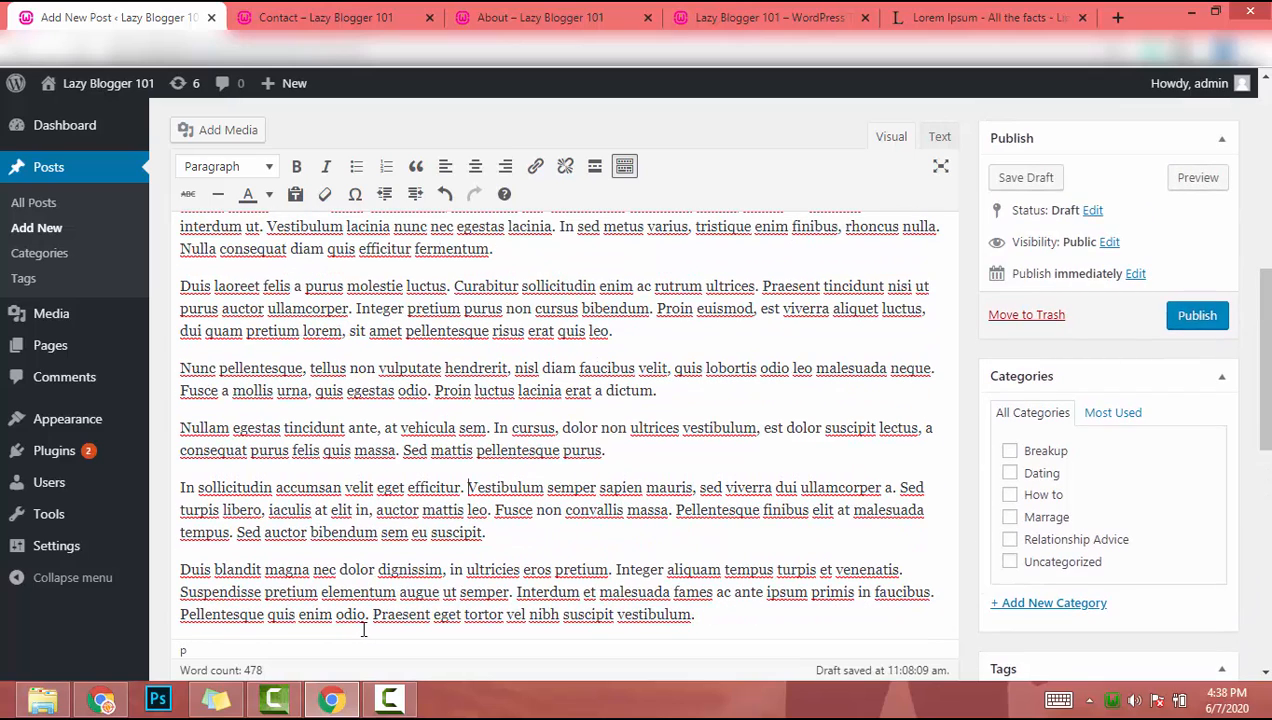
{"action": "key", "text": "Return"}
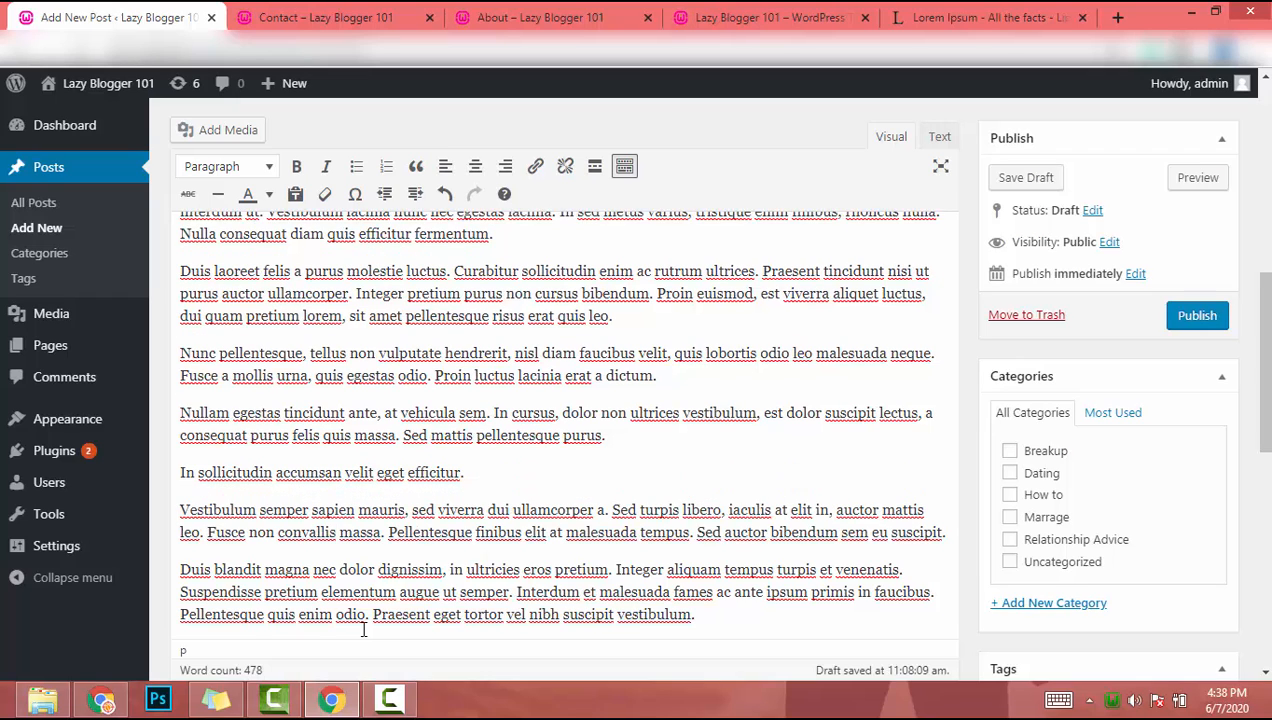
{"action": "key", "text": "shift+Home"}
{"action": "key", "text": "alt+F10"}
{"action": "key", "text": "Down"}
{"action": "key", "text": "Down"}
{"action": "key", "text": "Down"}
{"action": "key", "text": "Return"}
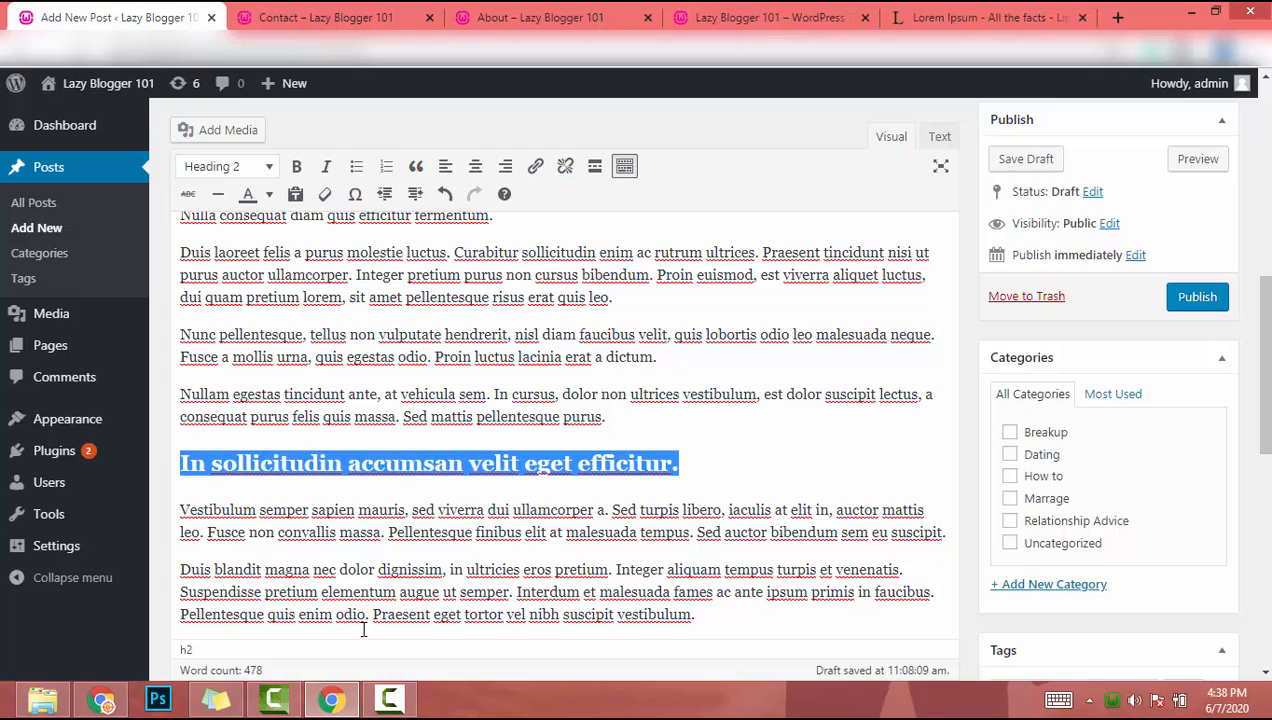
- Separate the sentence "Duis laoreet felis a purus molestie luctus." into its own paragraph above "Curabitur sollicitudin enim"
{"action": "scroll", "coordinate": [363, 630], "scroll_direction": "up", "scroll_amount": 3}
{"action": "scroll", "coordinate": [363, 630], "scroll_direction": "down", "scroll_amount": 1}
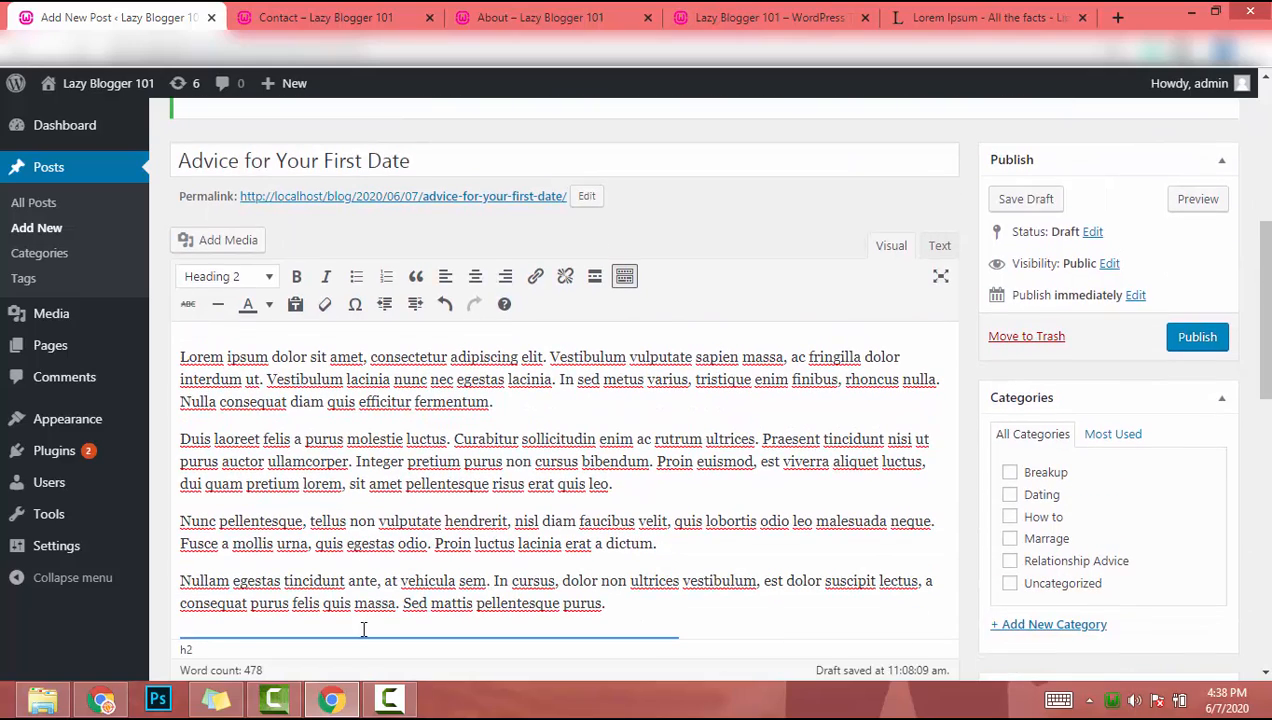
{"action": "left_click", "coordinate": [363, 628]}
{"action": "scroll", "coordinate": [363, 630], "scroll_direction": "down", "scroll_amount": 6}
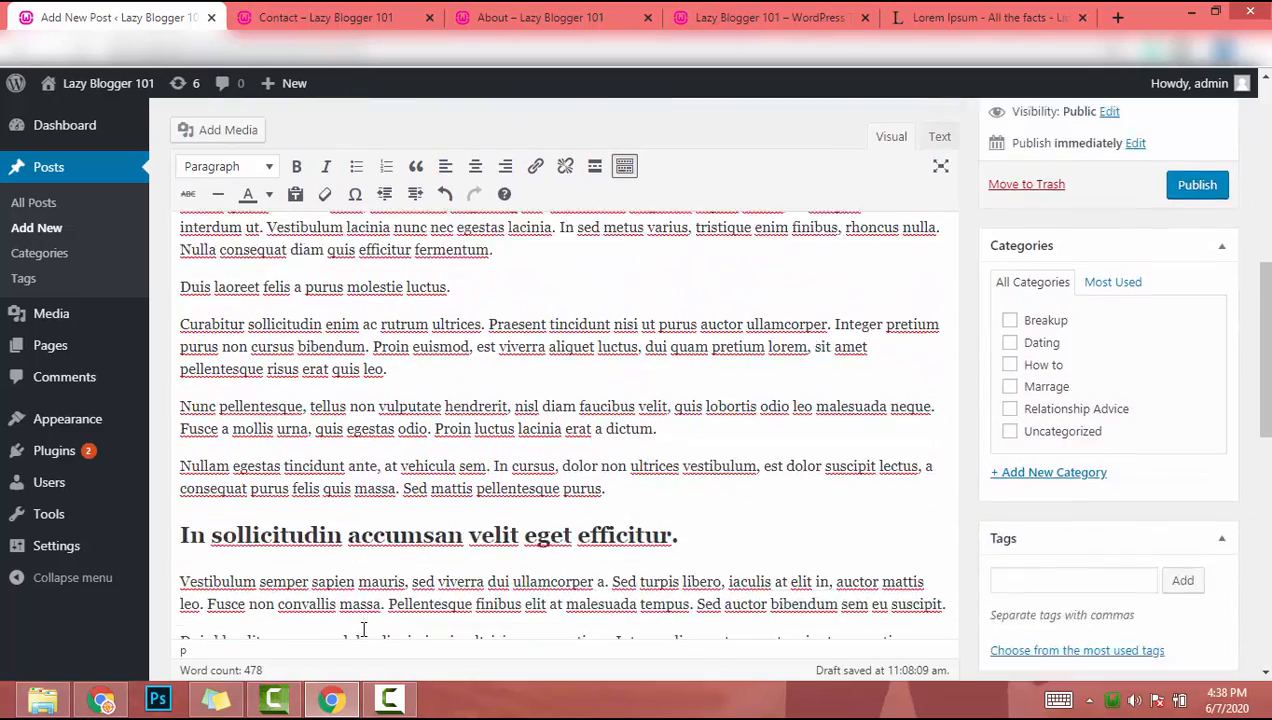
- Format the "Duis laoreet", "Donec est urna" and "Proin a nunc" opening phrases as separate Heading 2 lines
{"action": "scroll", "coordinate": [363, 628], "scroll_direction": "down", "scroll_amount": 1}
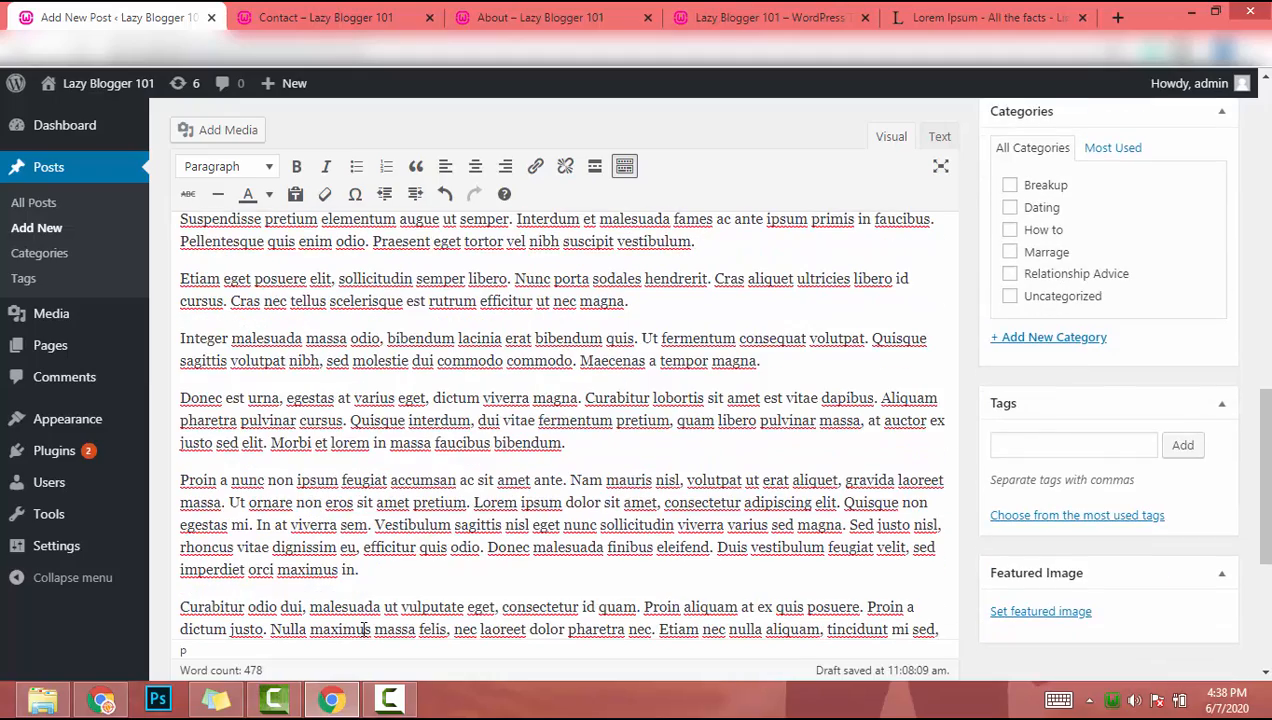
{"action": "scroll", "coordinate": [363, 630], "scroll_direction": "up", "scroll_amount": 9}
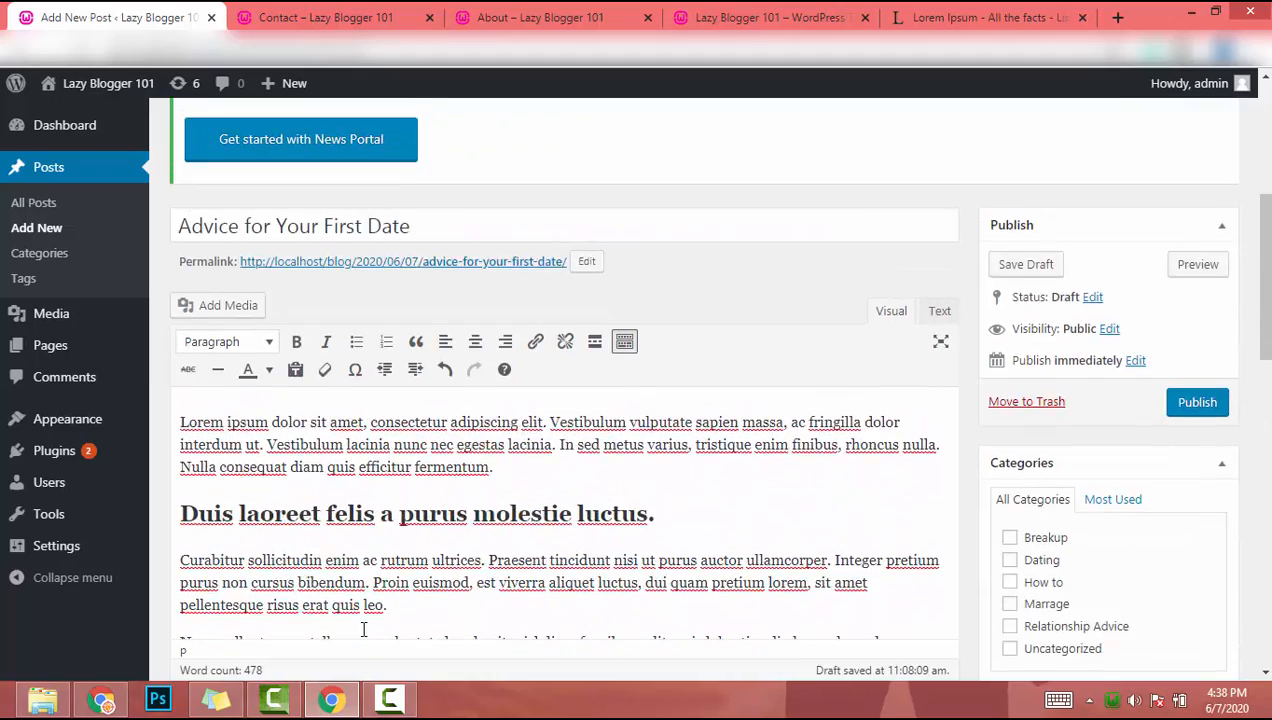
{"action": "scroll", "coordinate": [363, 630], "scroll_direction": "down", "scroll_amount": 2}
{"action": "scroll", "coordinate": [363, 630], "scroll_direction": "up", "scroll_amount": 1}
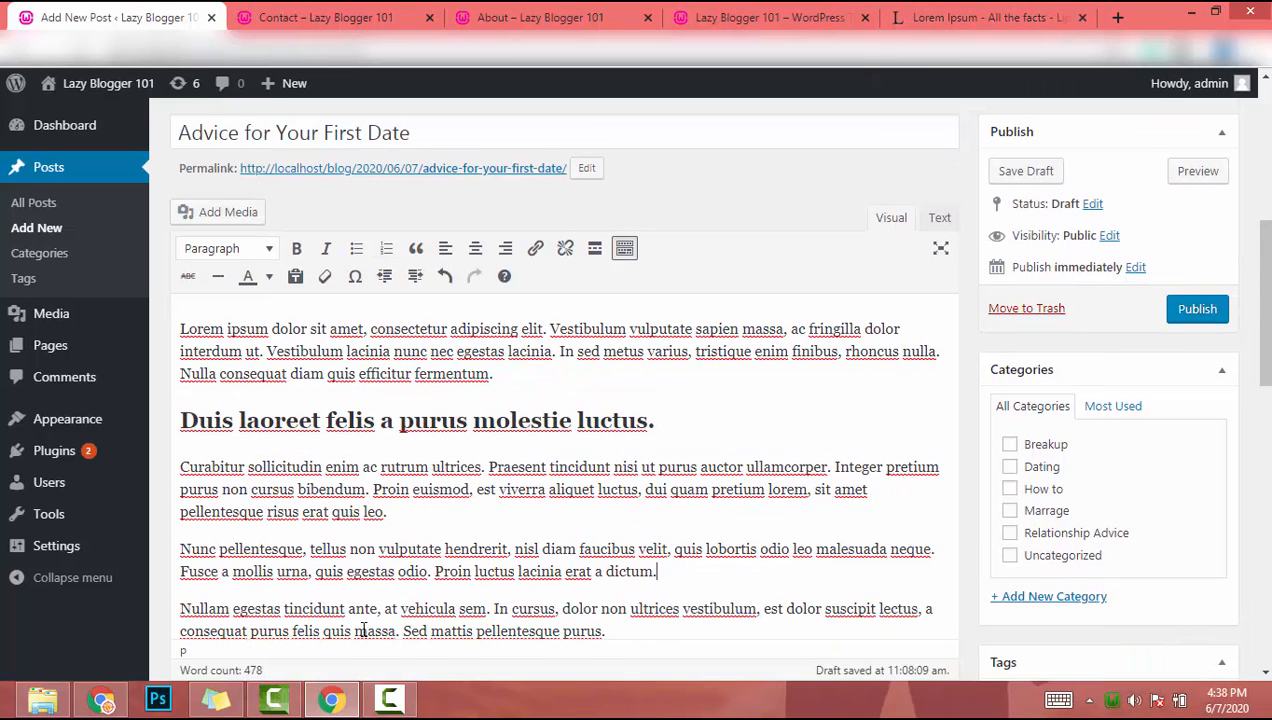
- Search the web for pixabay in a new browser tab and open the Pixabay website
{"action": "key", "text": "ctrl+t"}
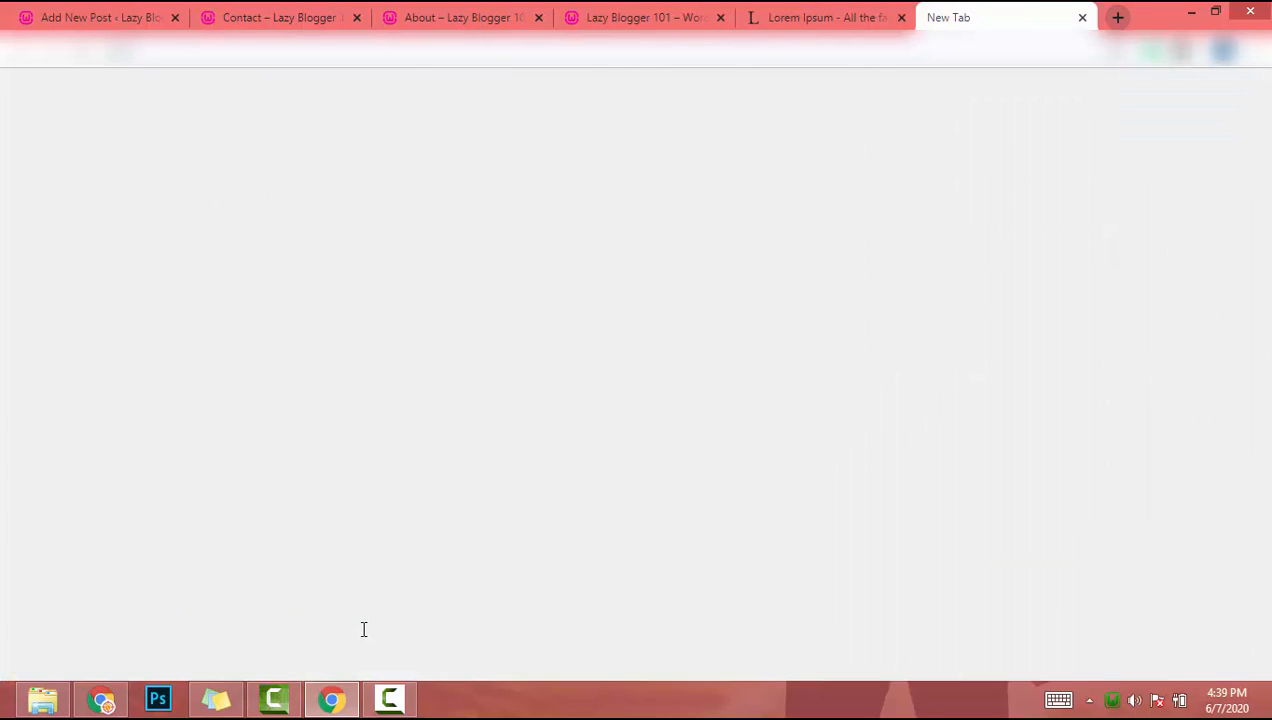
{"action": "type", "text": "p"}
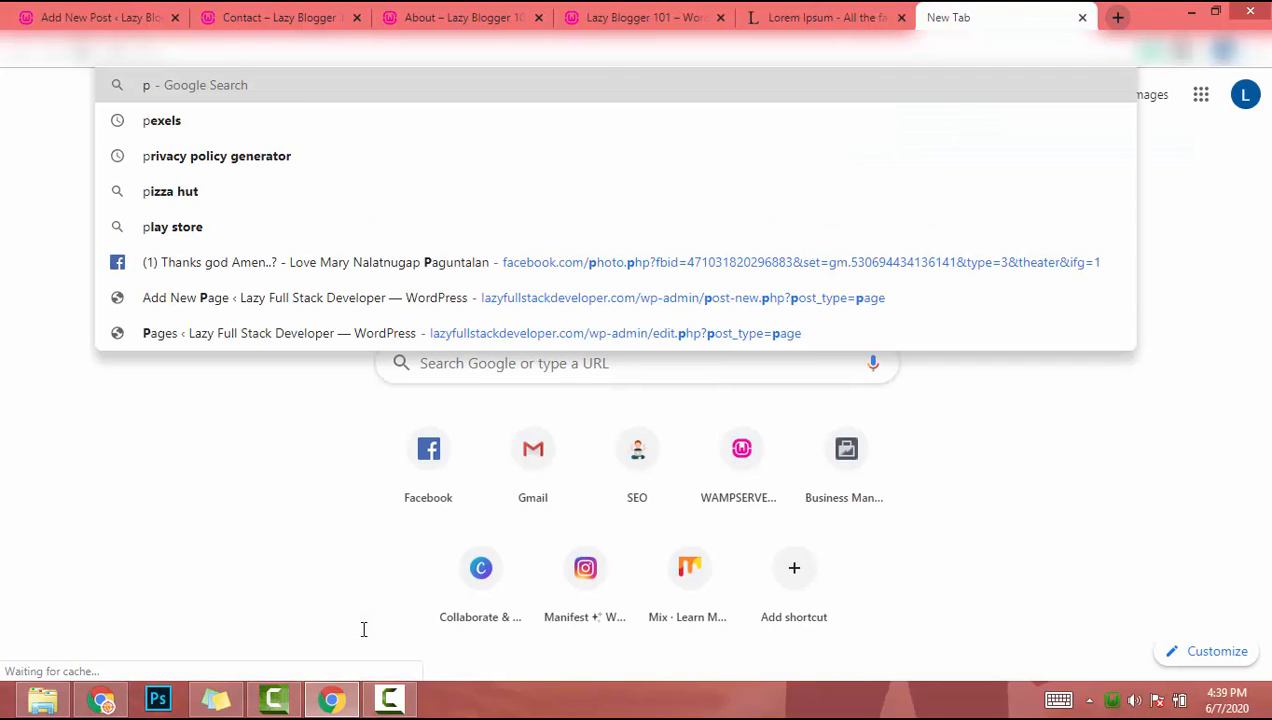
{"action": "type", "text": "ixa"}
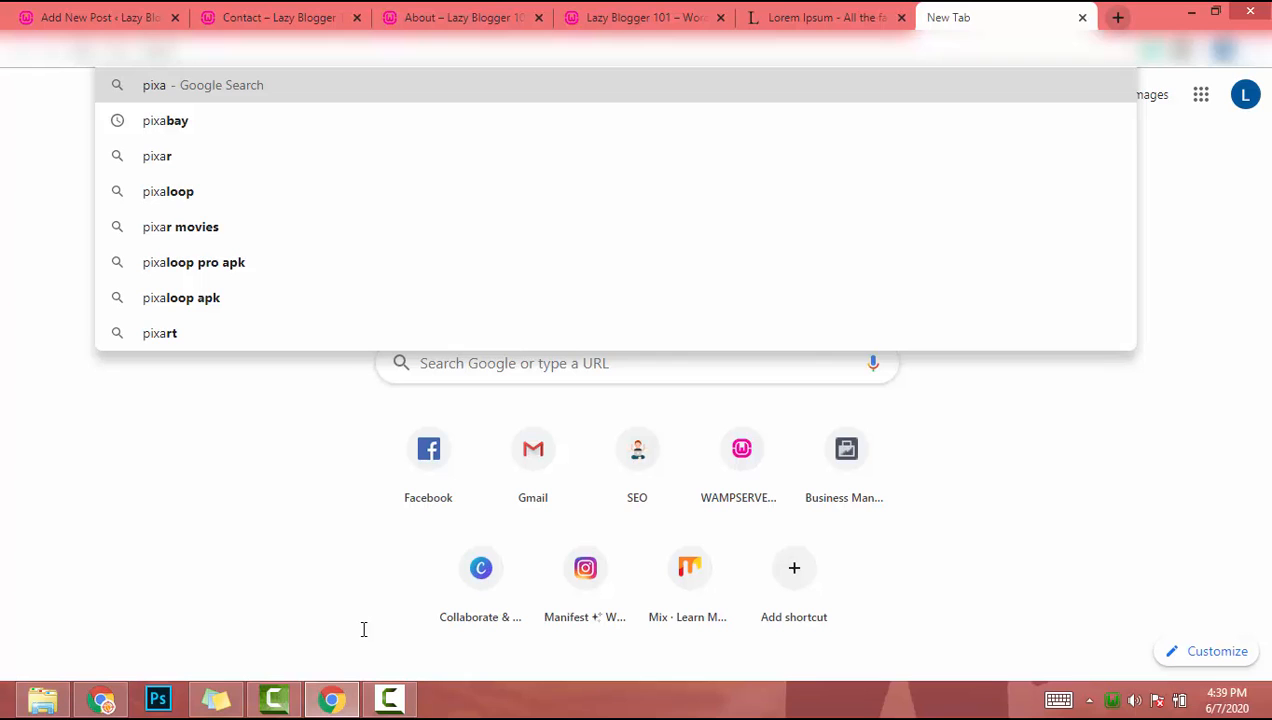
{"action": "key", "text": "Down"}
{"action": "key", "text": "Return"}
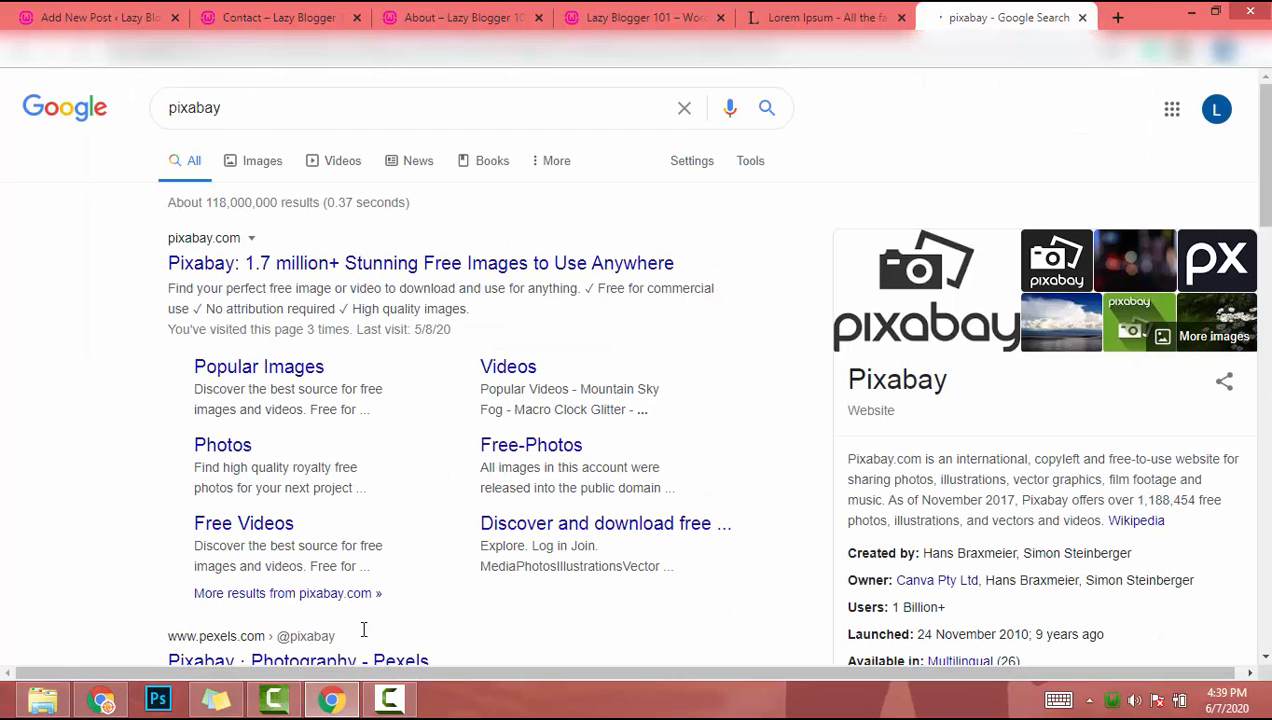
{"action": "key", "text": "Tab"}
{"action": "key", "text": "Return"}
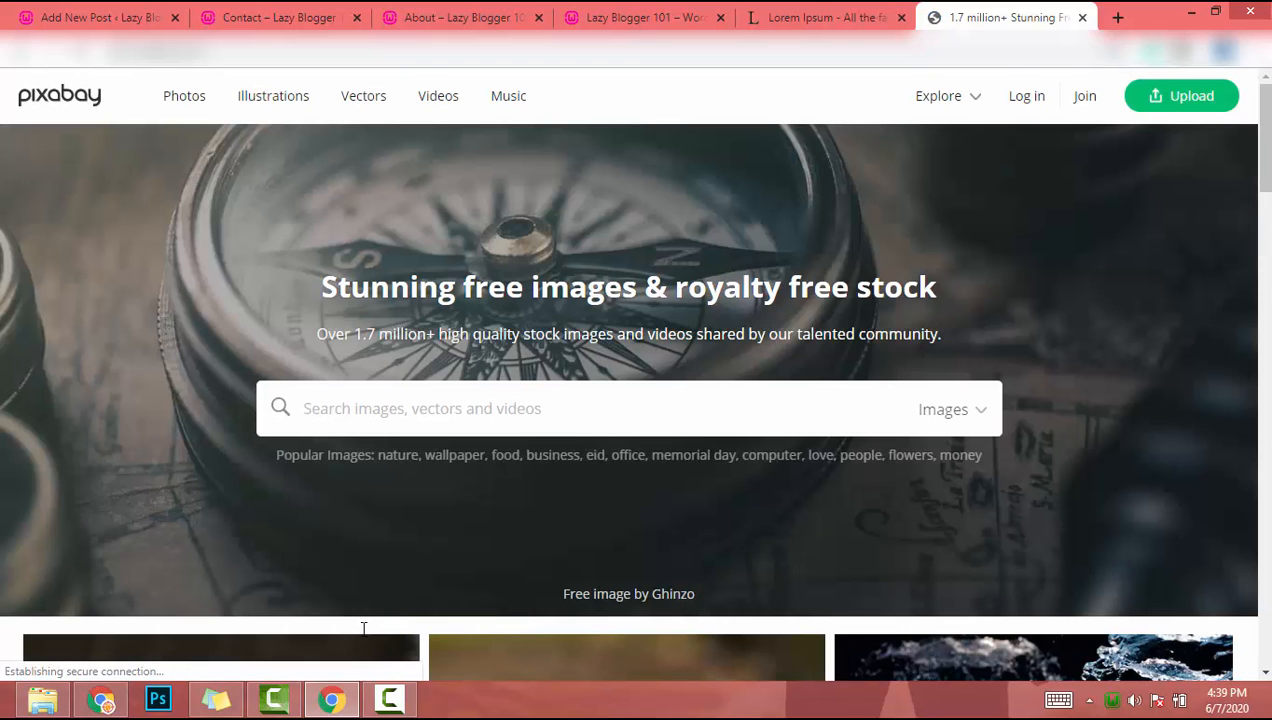
- Search Pixabay for "dating" images and open the photo of the embracing couple beside a rock
{"action": "type", "text": "dating"}
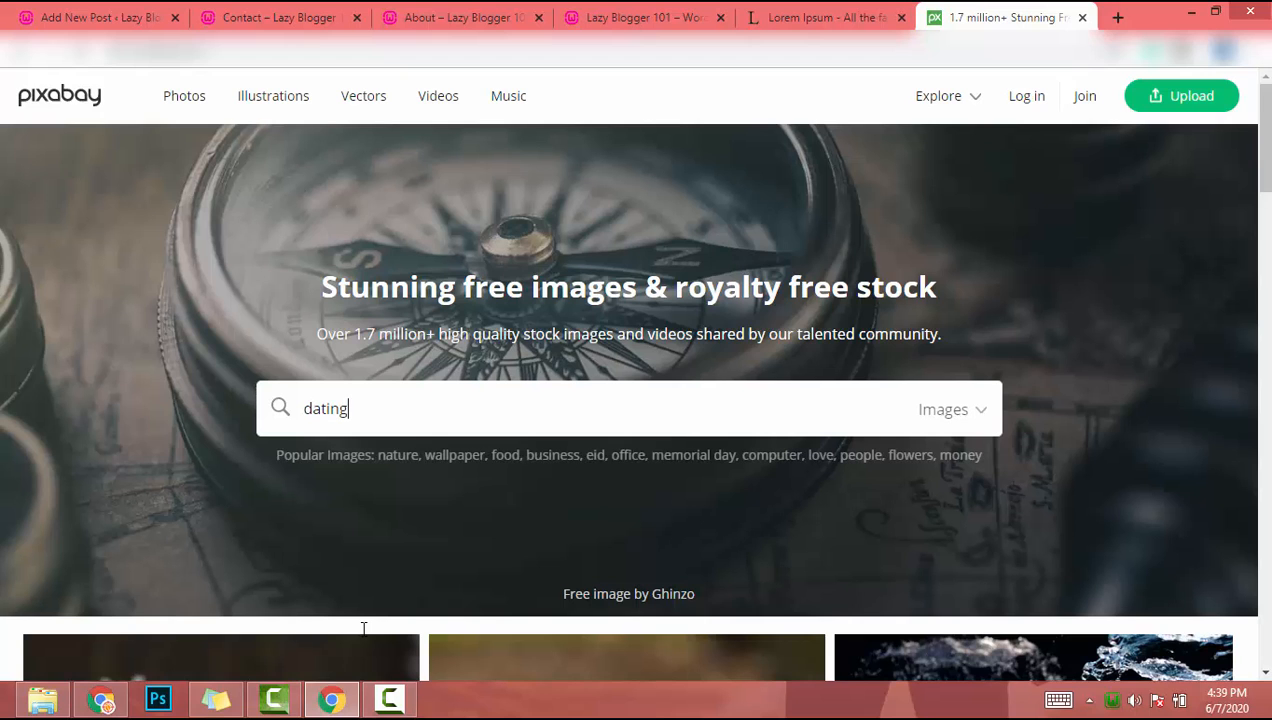
{"action": "key", "text": "Return"}
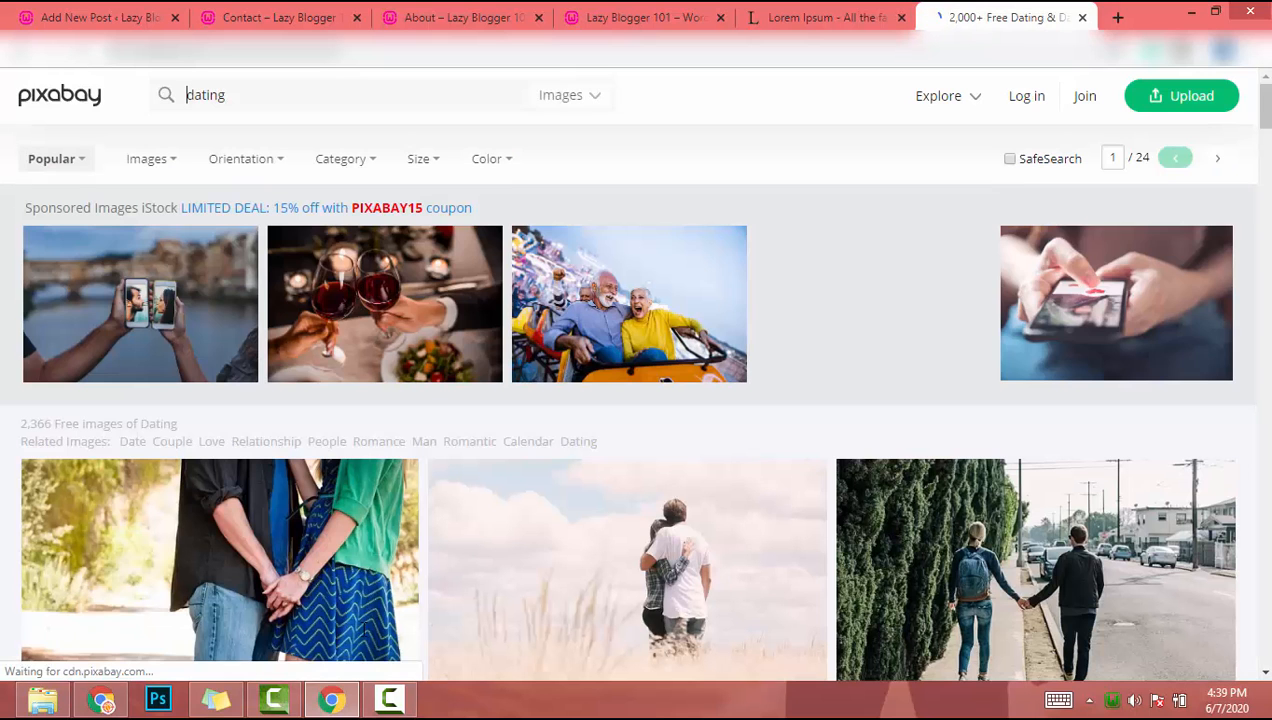
{"action": "scroll", "coordinate": [363, 630], "scroll_direction": "down", "scroll_amount": 4}
{"action": "scroll", "coordinate": [363, 630], "scroll_direction": "down", "scroll_amount": 1}
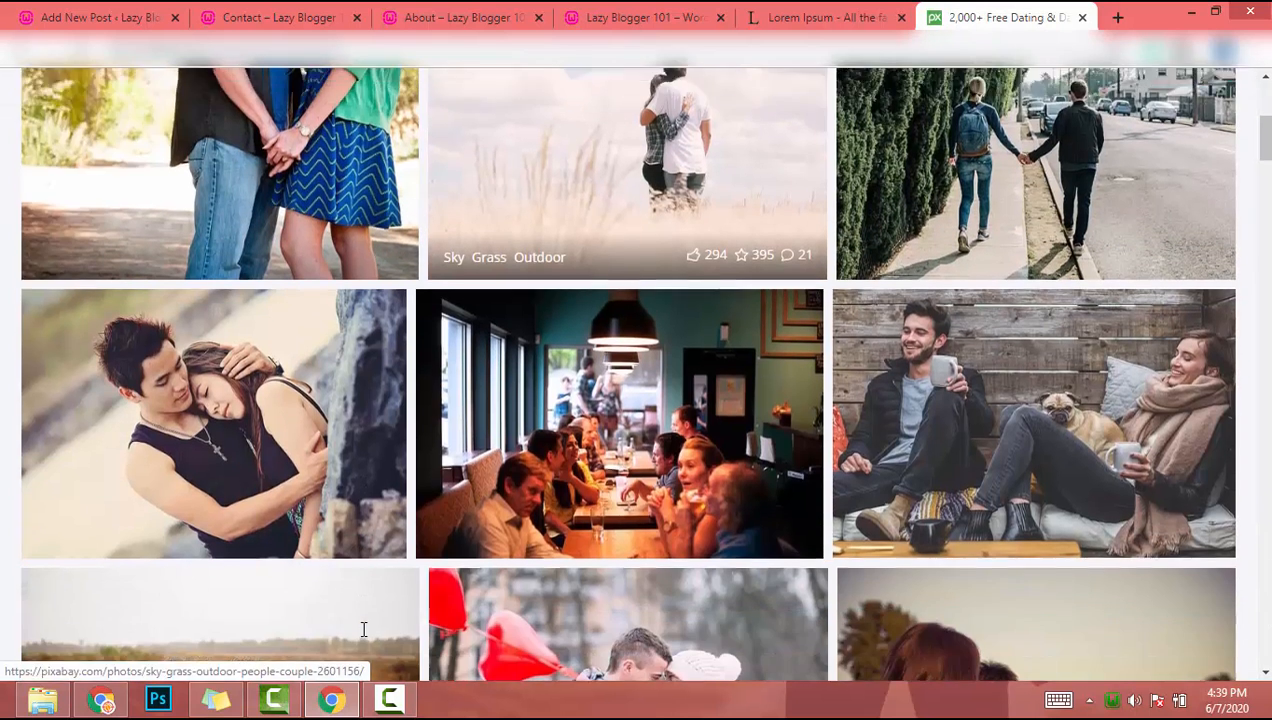
{"action": "left_click", "coordinate": [363, 630]}
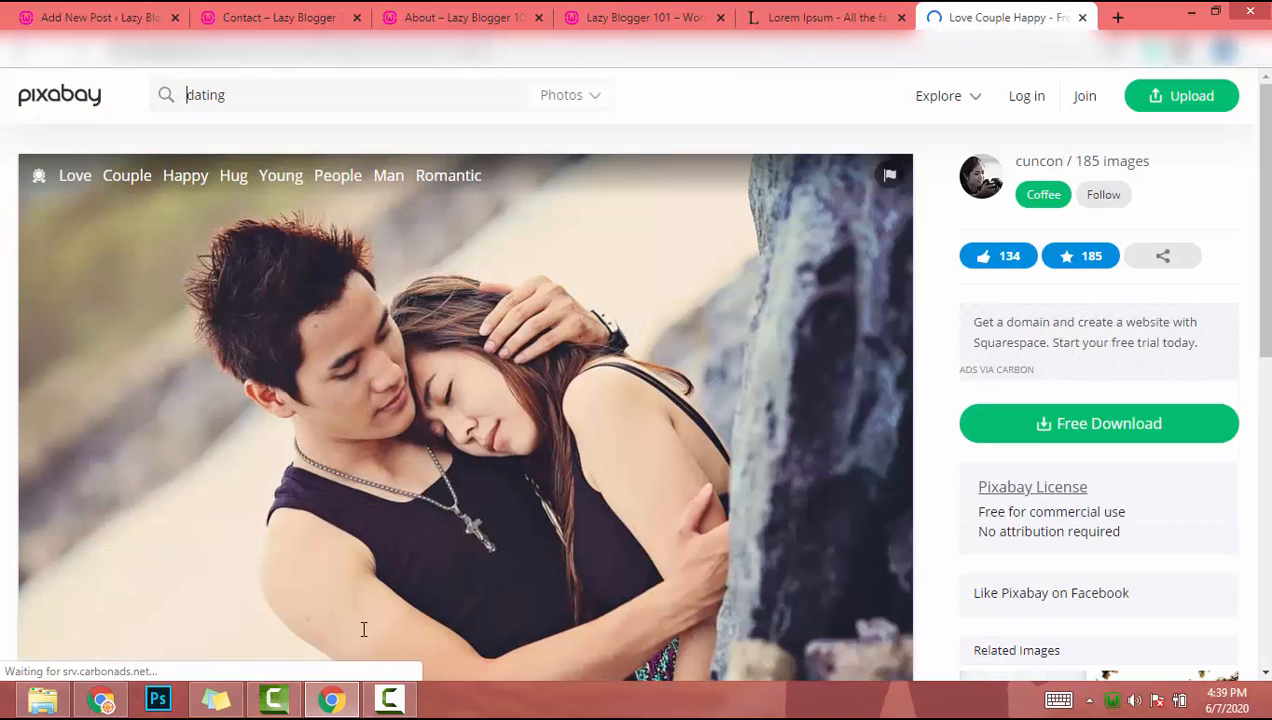
- Download the couple photo as a 1280×895 JPG, completing the robot check
{"action": "left_click", "coordinate": [1099, 465]}
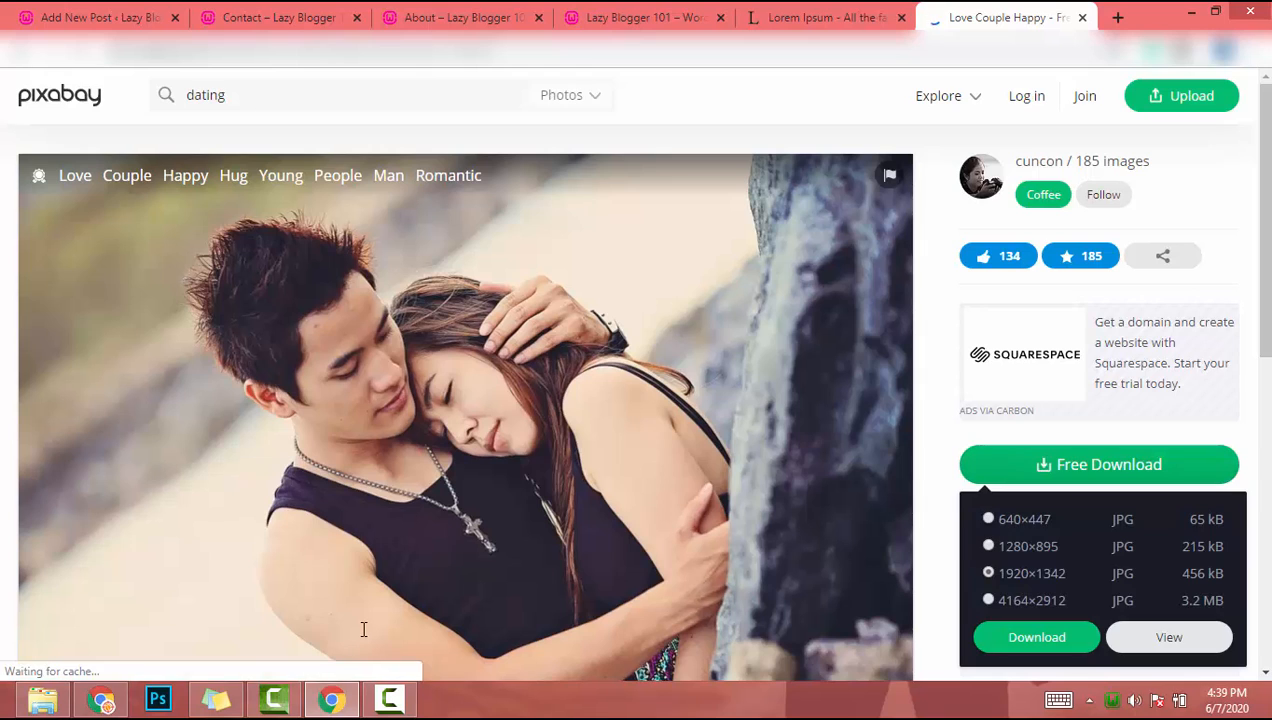
{"action": "left_click", "coordinate": [989, 546]}
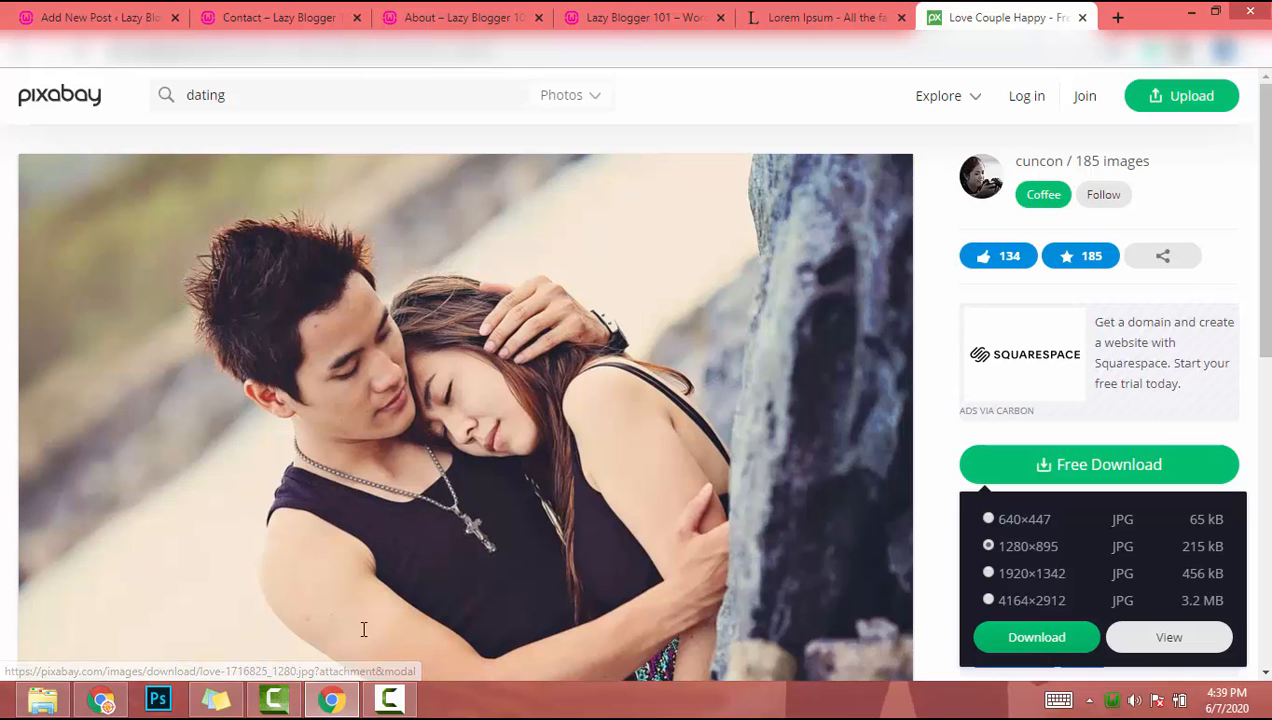
{"action": "left_click", "coordinate": [1037, 637]}
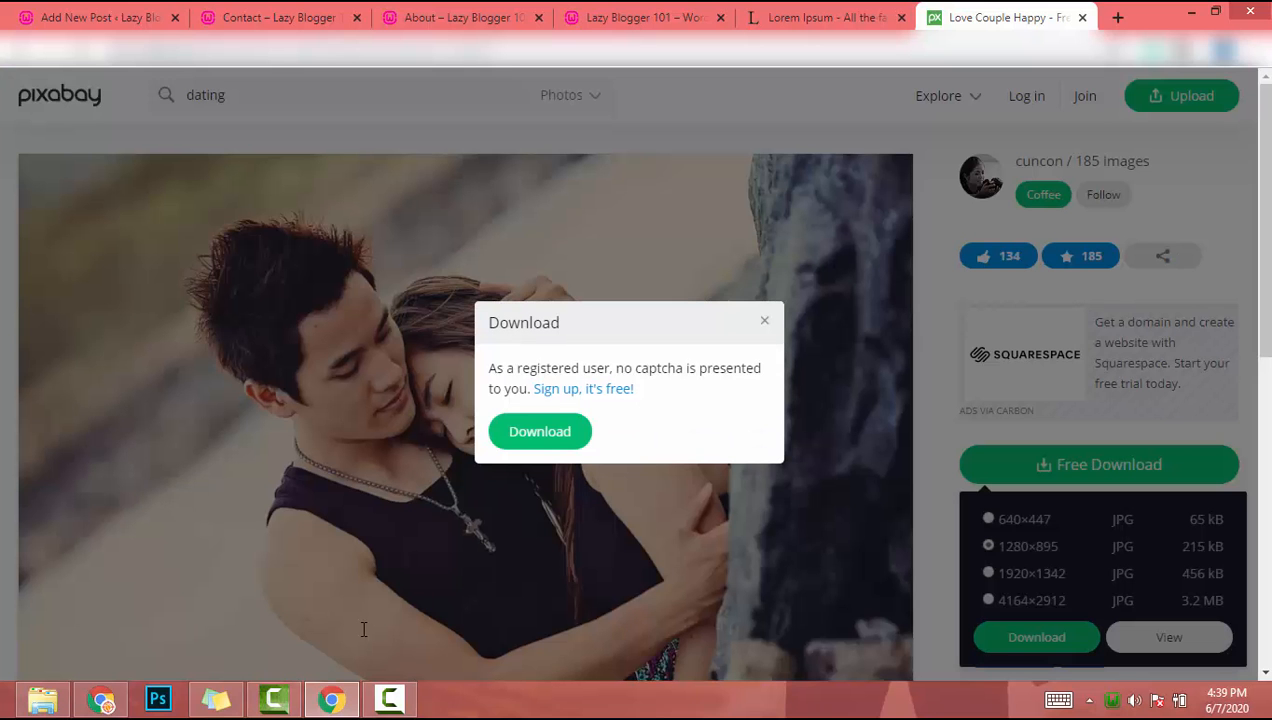
{"action": "left_click", "coordinate": [513, 401]}
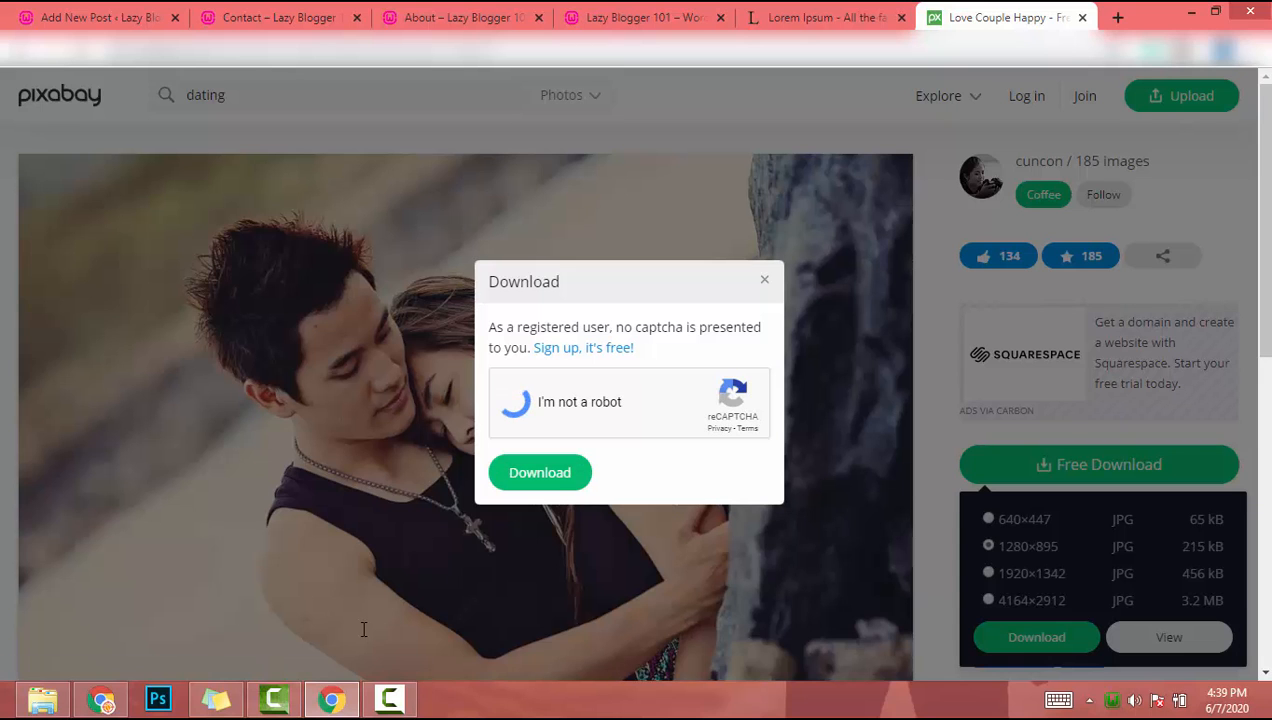
{"action": "left_click", "coordinate": [540, 473]}
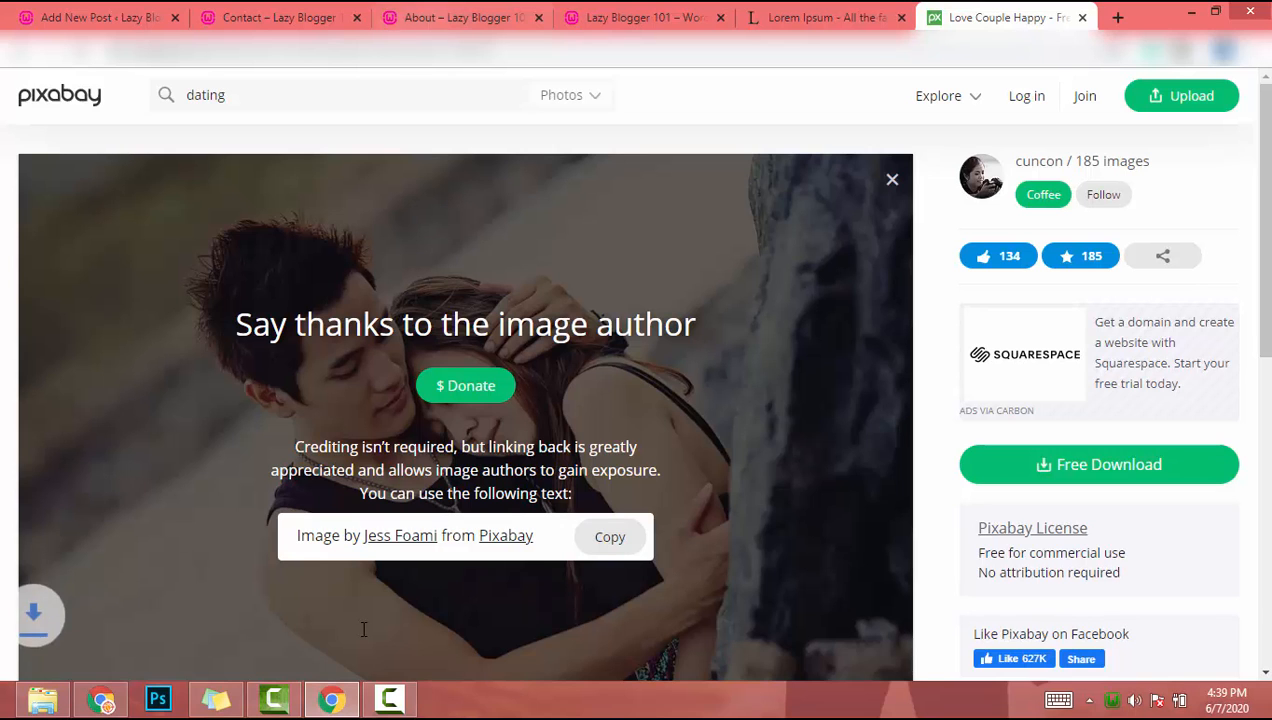
- Return to the post editor, upload love-1716825_1280.jpg and insert it beneath the "Duis laoreet felis a purus molestie luctus." heading
{"action": "key", "text": "ctrl+1"}
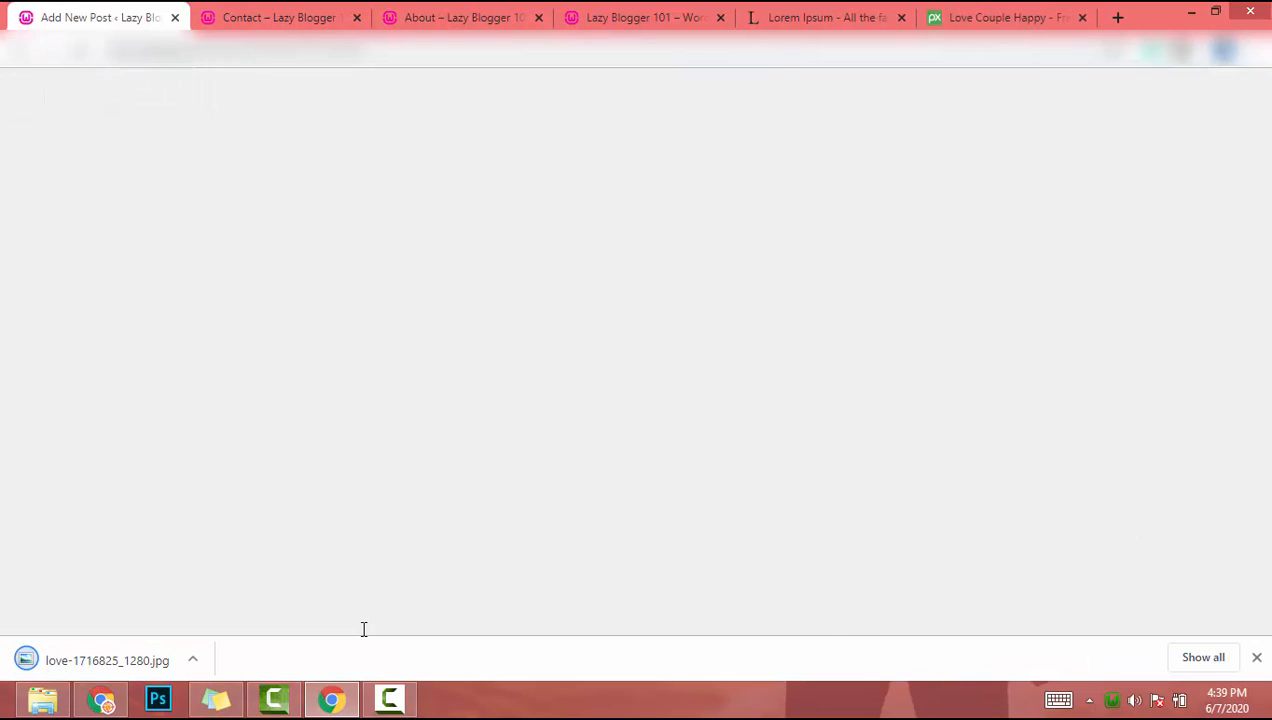
{"action": "key", "text": "Up"}
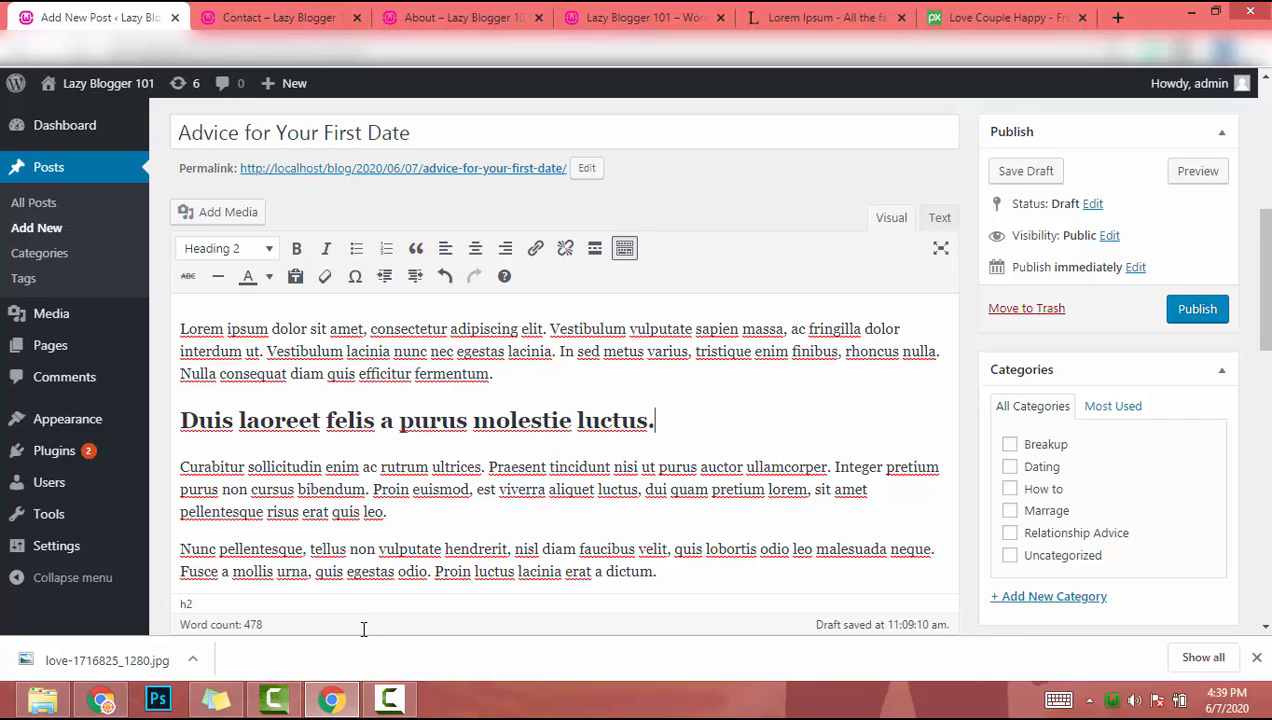
{"action": "key", "text": "Return"}
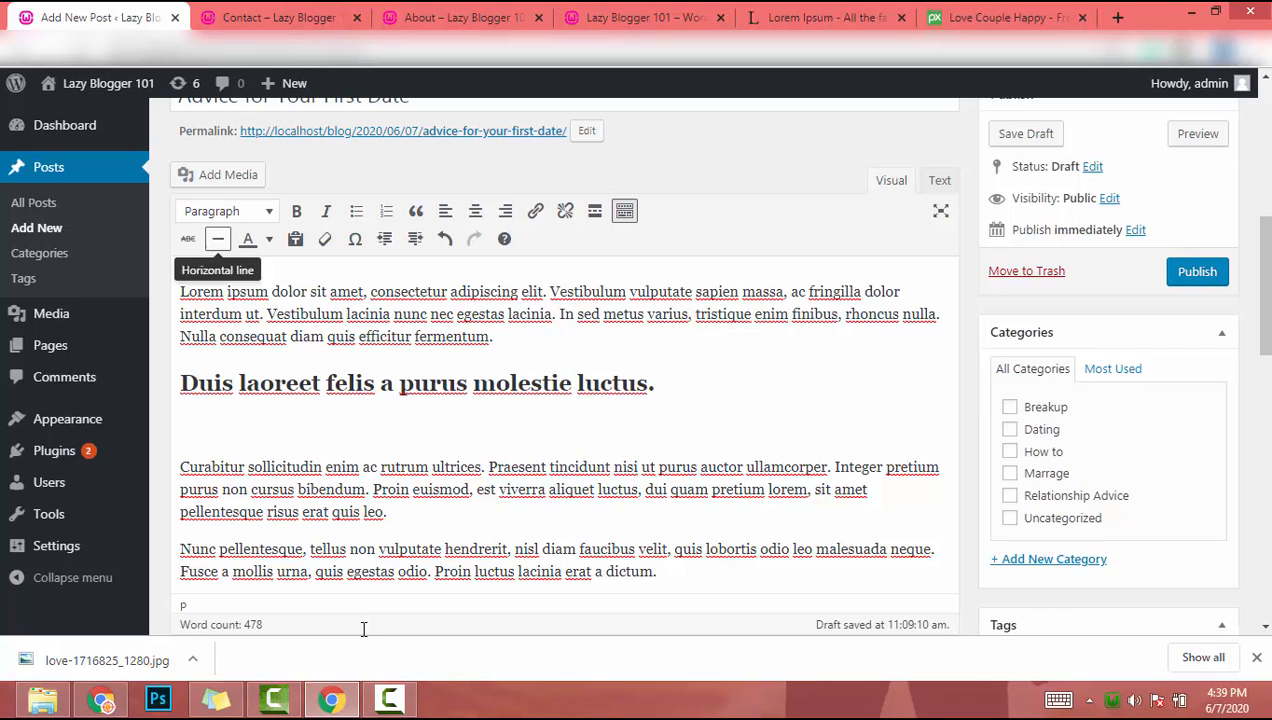
{"action": "left_click", "coordinate": [218, 175]}
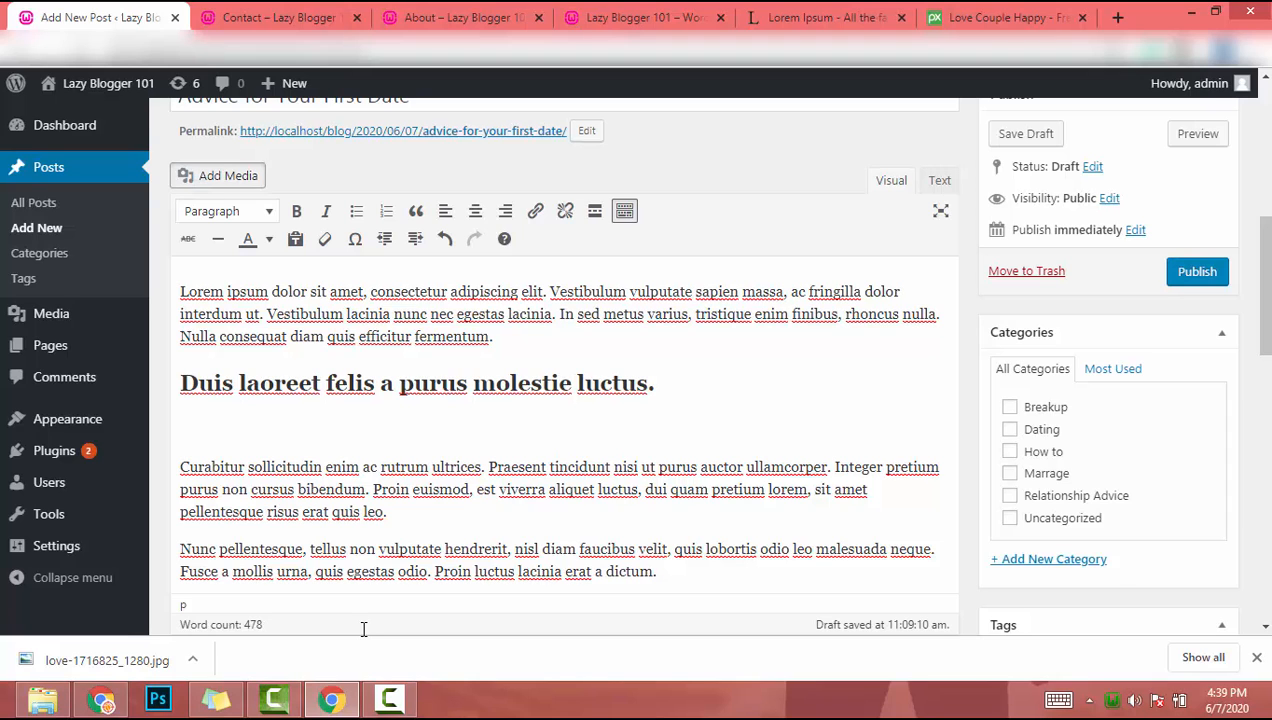
{"action": "left_click_drag", "start_coordinate": [100, 660], "coordinate": [440, 305]}
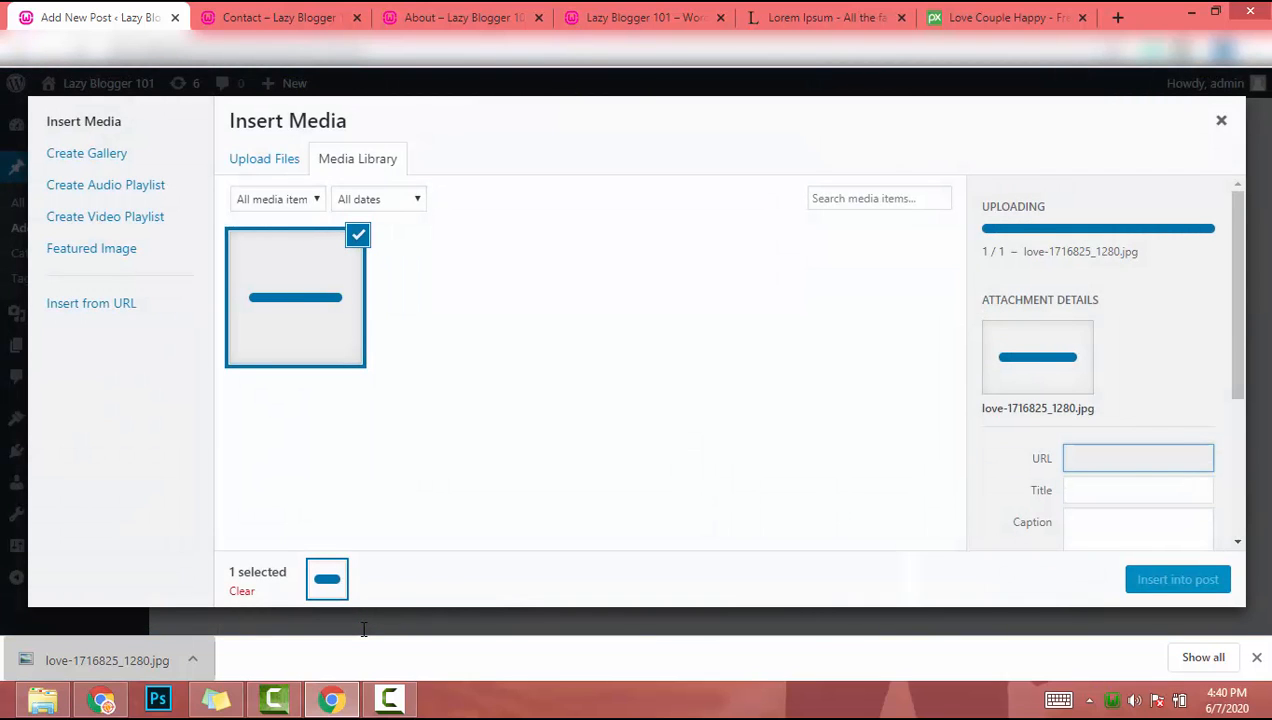
{"action": "left_click", "coordinate": [1177, 580]}
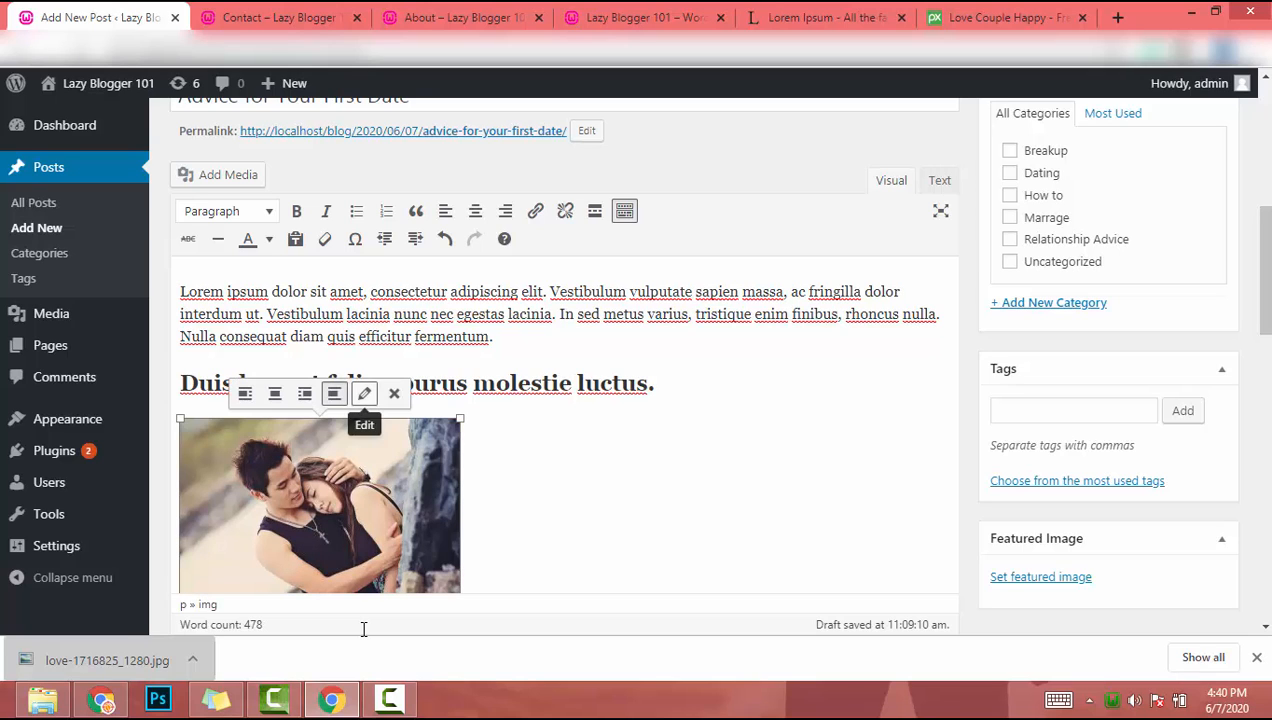
- Set the inserted couple image's display size to Full Size – 1280 × 895
{"action": "left_click", "coordinate": [364, 393]}
{"action": "left_click", "coordinate": [352, 364]}
{"action": "left_click", "coordinate": [341, 433]}
{"action": "left_click", "coordinate": [1096, 579]}
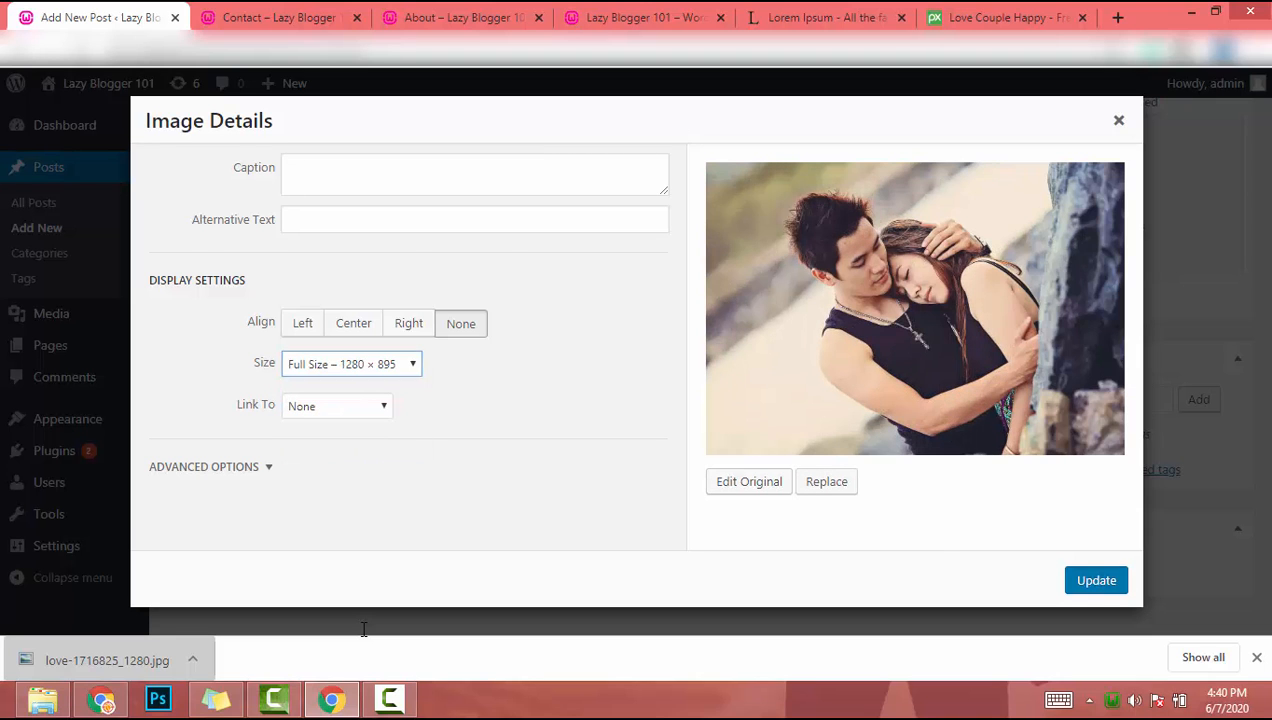
- Look through the edited post, open its preview and check the headings, text and image on the site
{"action": "scroll", "coordinate": [560, 400], "scroll_direction": "down", "scroll_amount": 8}
{"action": "scroll", "coordinate": [560, 400], "scroll_direction": "down", "scroll_amount": 6}
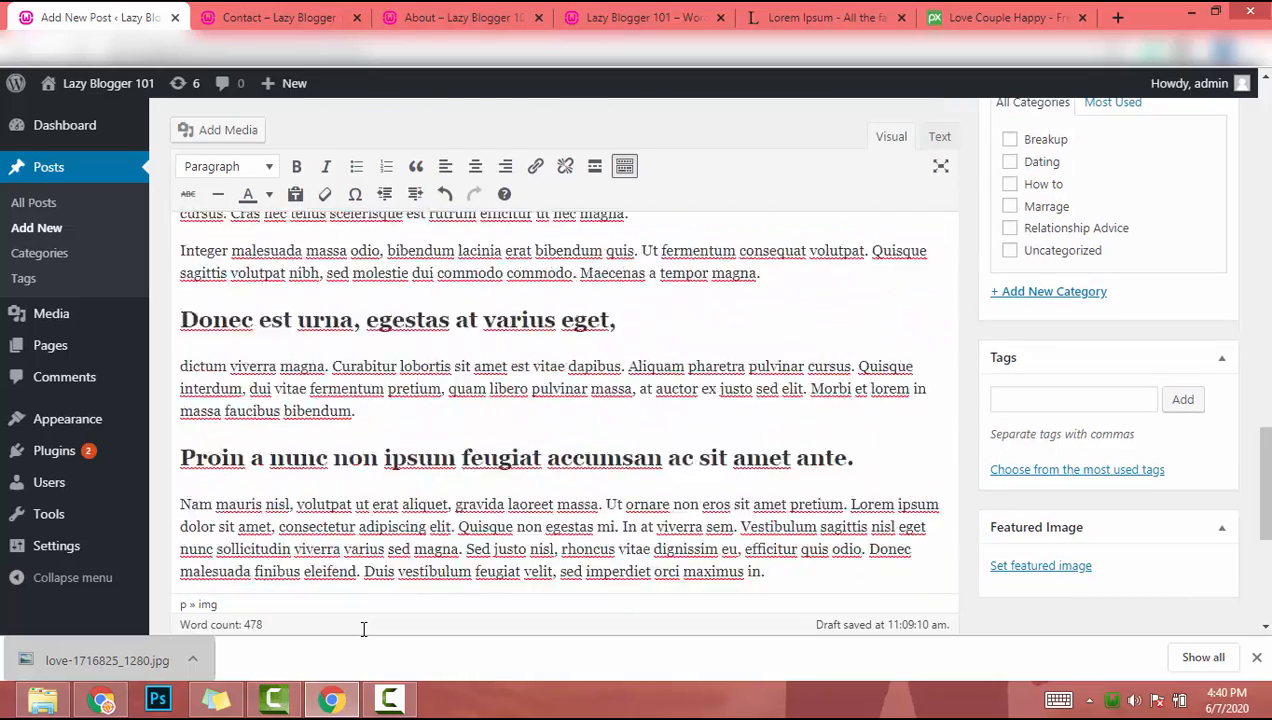
{"action": "scroll", "coordinate": [560, 400], "scroll_direction": "up", "scroll_amount": 10}
{"action": "scroll", "coordinate": [364, 629], "scroll_direction": "up", "scroll_amount": 3}
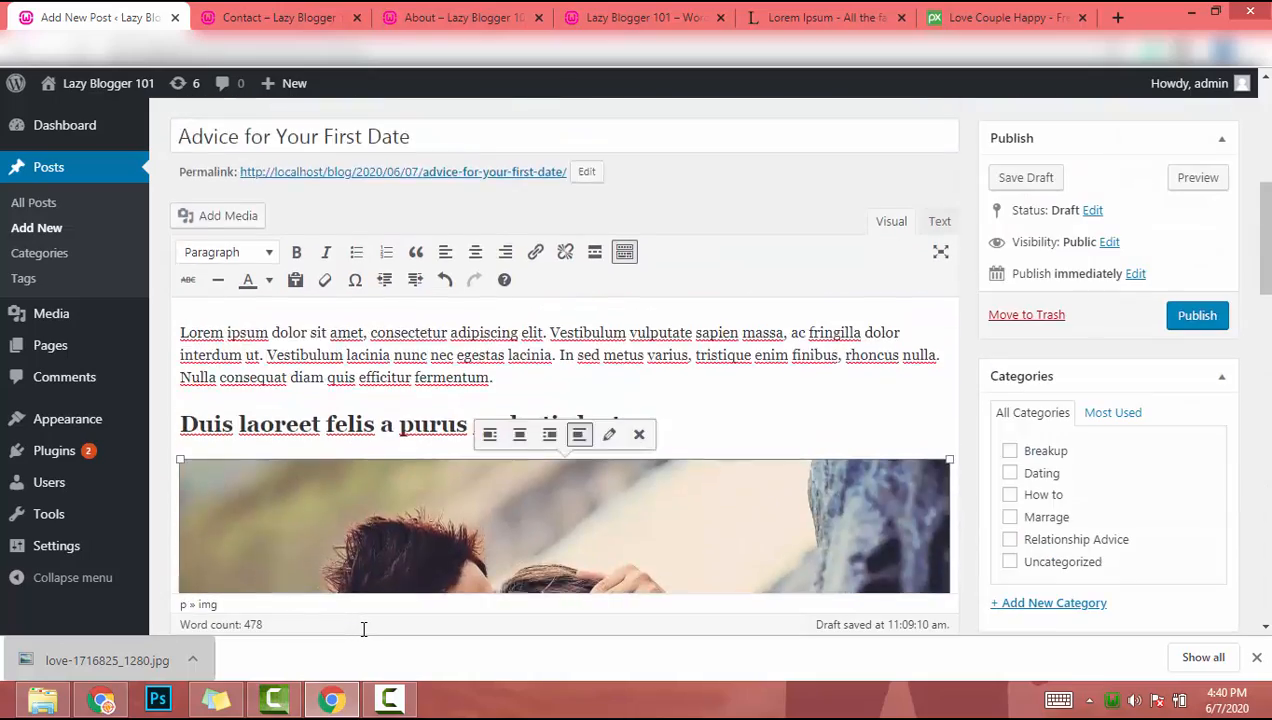
{"action": "scroll", "coordinate": [364, 629], "scroll_direction": "down", "scroll_amount": 1}
{"action": "scroll", "coordinate": [364, 629], "scroll_direction": "up", "scroll_amount": 5}
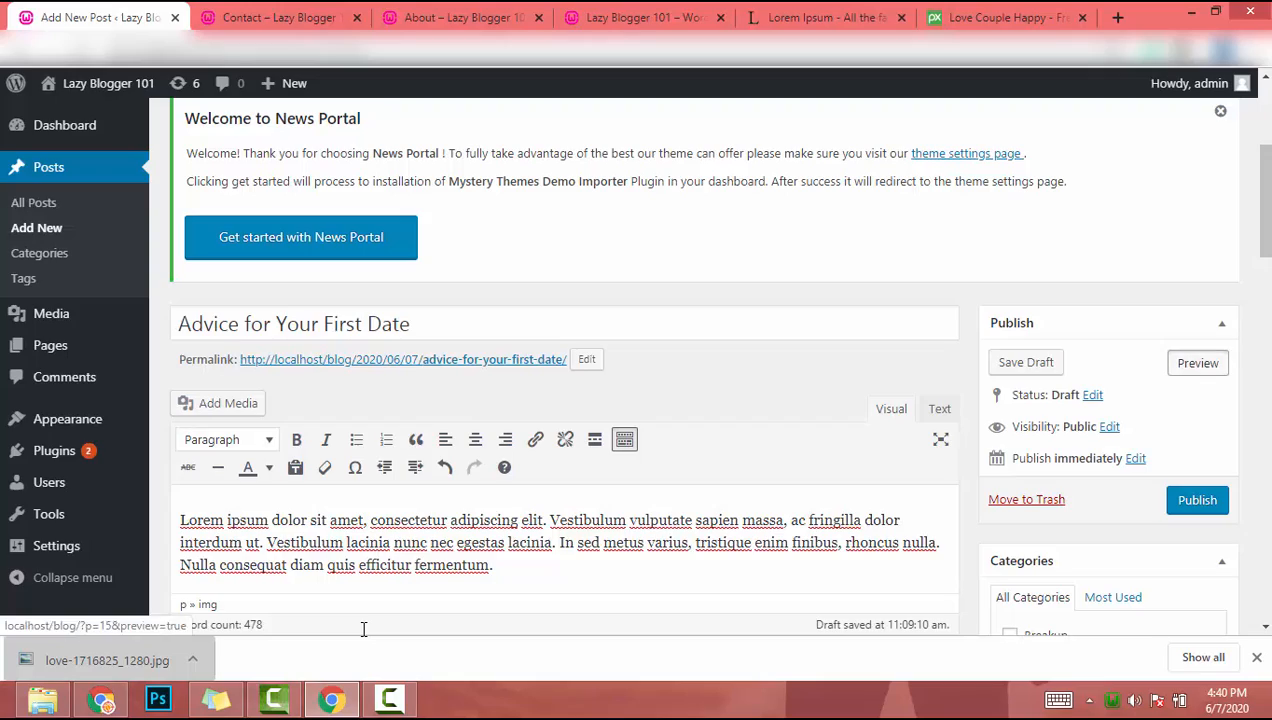
{"action": "left_click", "coordinate": [1198, 362]}
{"action": "scroll", "coordinate": [364, 620], "scroll_direction": "down", "scroll_amount": 10}
{"action": "scroll", "coordinate": [364, 629], "scroll_direction": "down", "scroll_amount": 3}
{"action": "scroll", "coordinate": [364, 629], "scroll_direction": "up", "scroll_amount": 15}
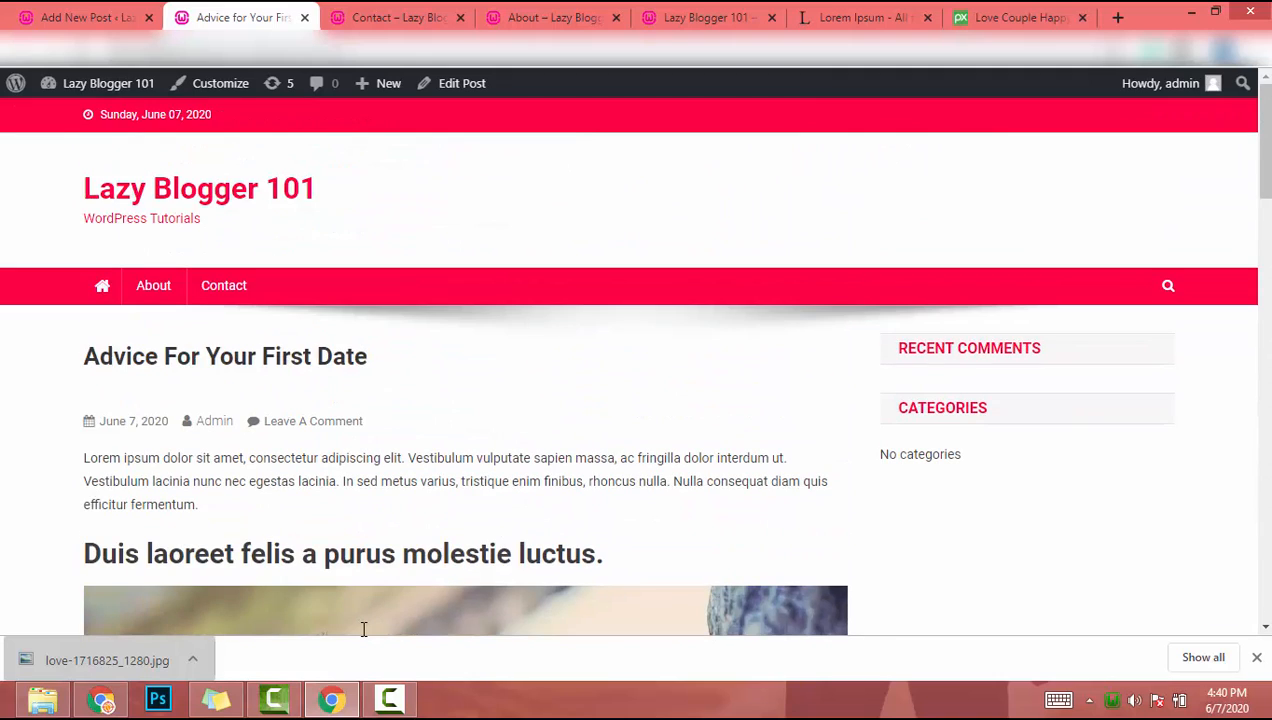
- Return to the post editor and assign the post to the Dating category
{"action": "key", "text": "ctrl+shift+Tab"}
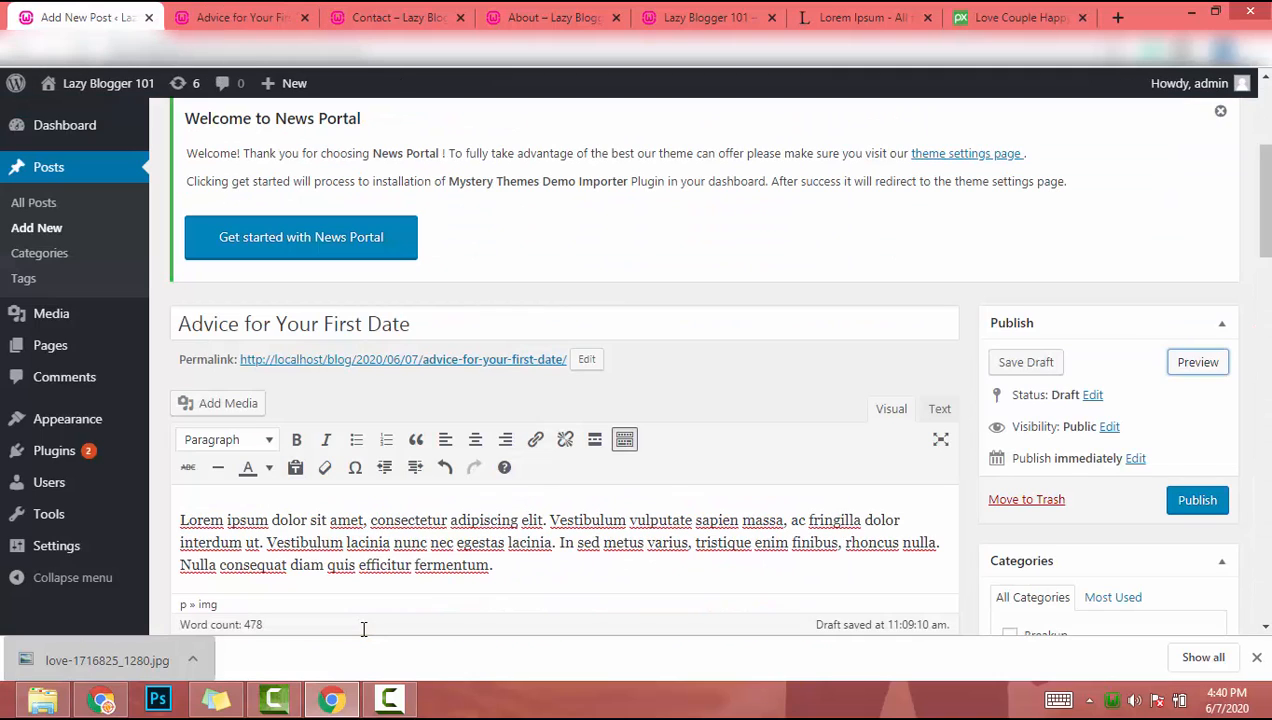
{"action": "scroll", "coordinate": [364, 629], "scroll_direction": "down", "scroll_amount": 4}
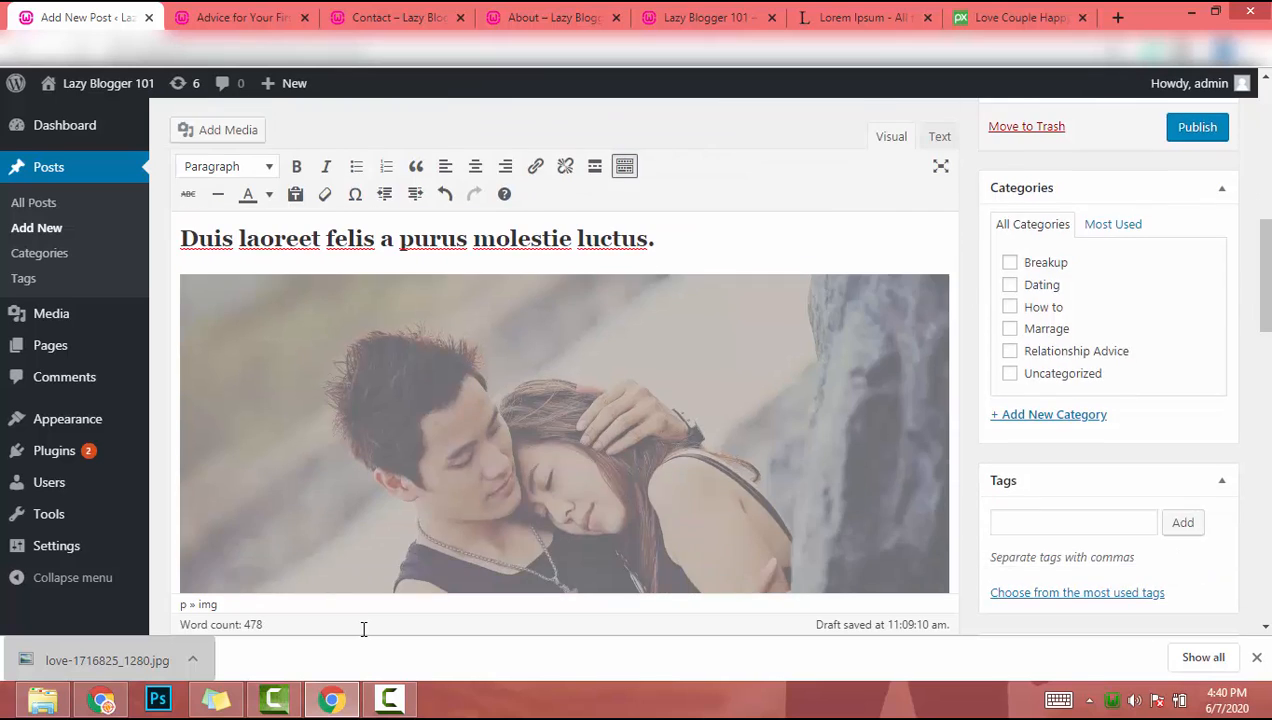
{"action": "scroll", "coordinate": [364, 629], "scroll_direction": "up", "scroll_amount": 3}
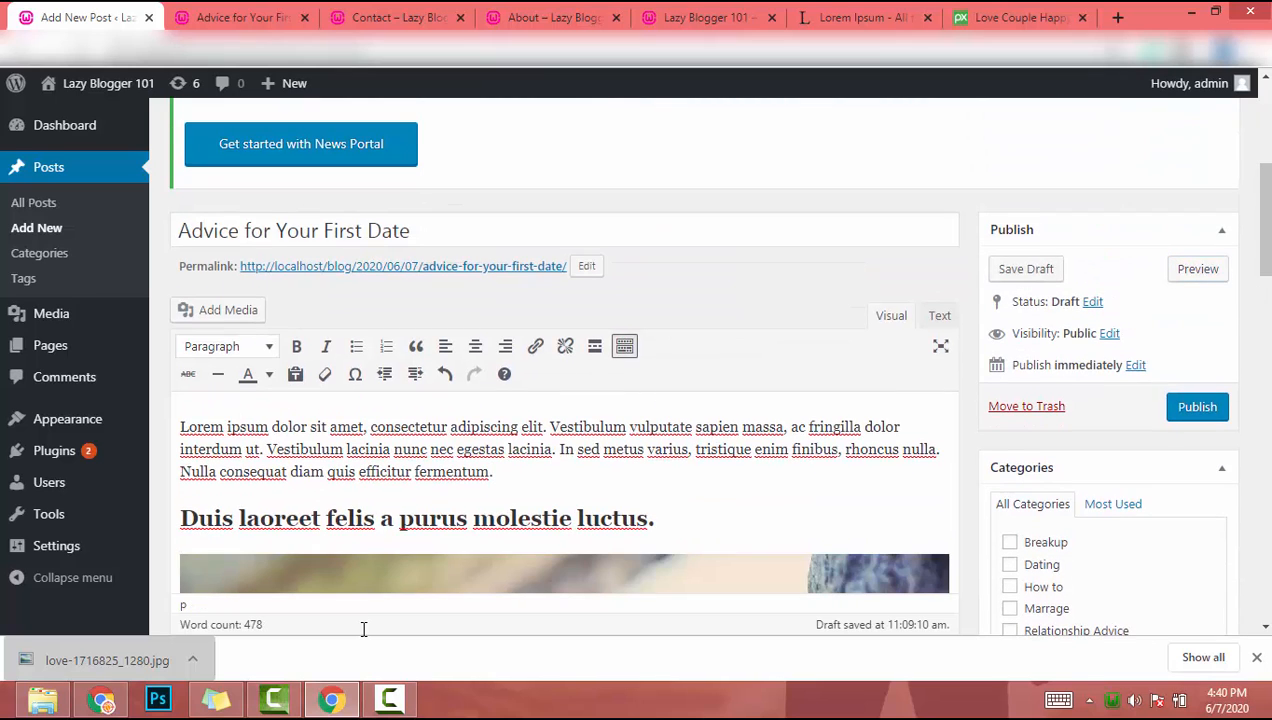
{"action": "scroll", "coordinate": [364, 629], "scroll_direction": "down", "scroll_amount": 3}
{"action": "scroll", "coordinate": [364, 629], "scroll_direction": "up", "scroll_amount": 1}
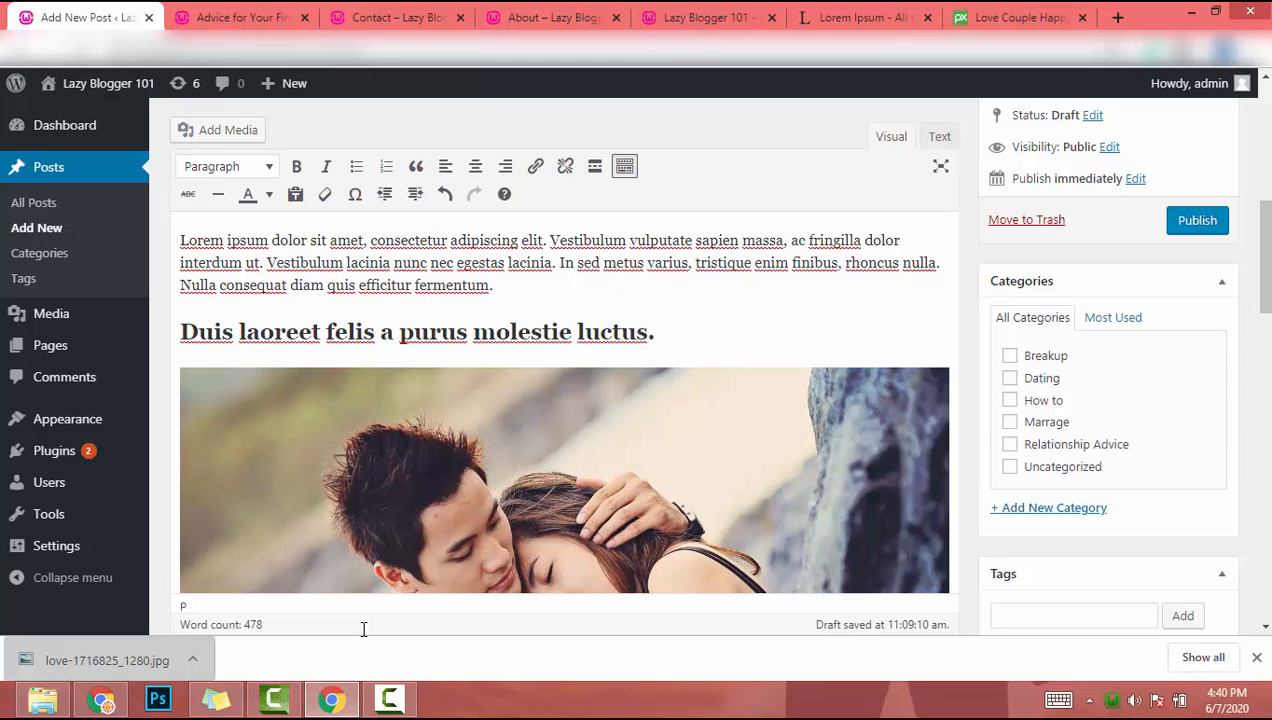
{"action": "scroll", "coordinate": [364, 629], "scroll_direction": "up", "scroll_amount": 2}
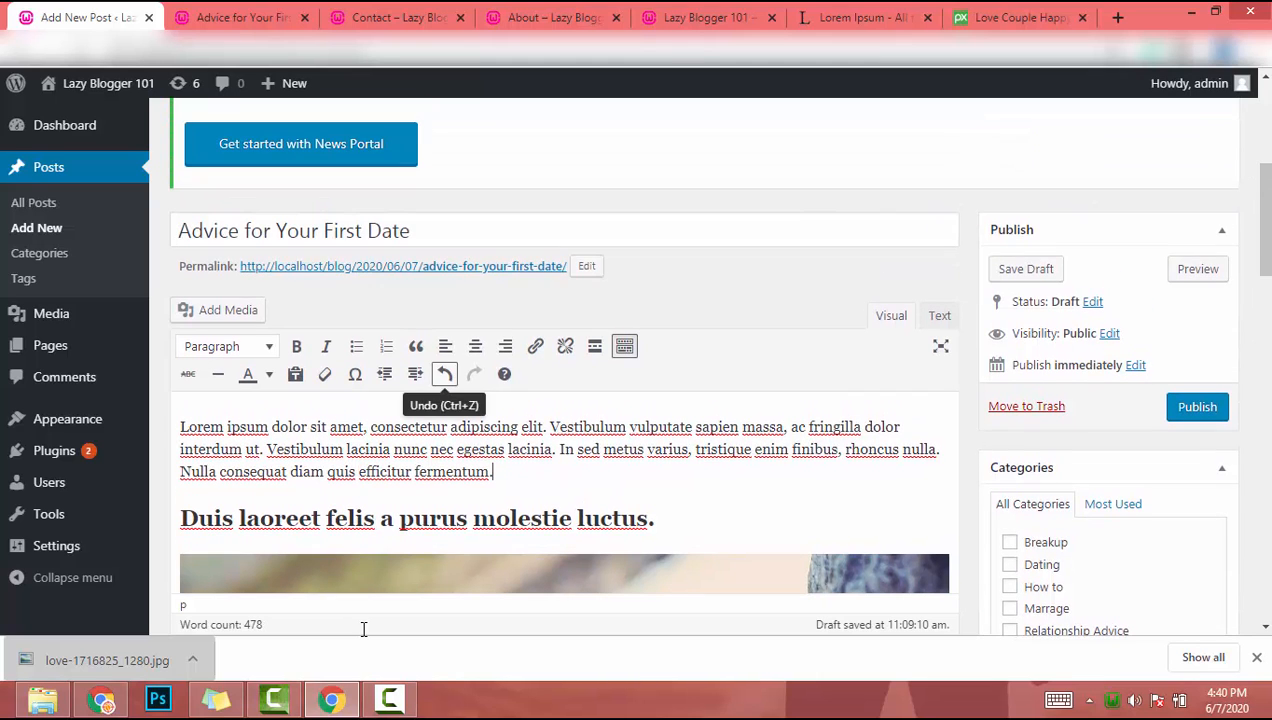
{"action": "scroll", "coordinate": [364, 629], "scroll_direction": "down", "scroll_amount": 2}
{"action": "scroll", "coordinate": [364, 629], "scroll_direction": "up", "scroll_amount": 1}
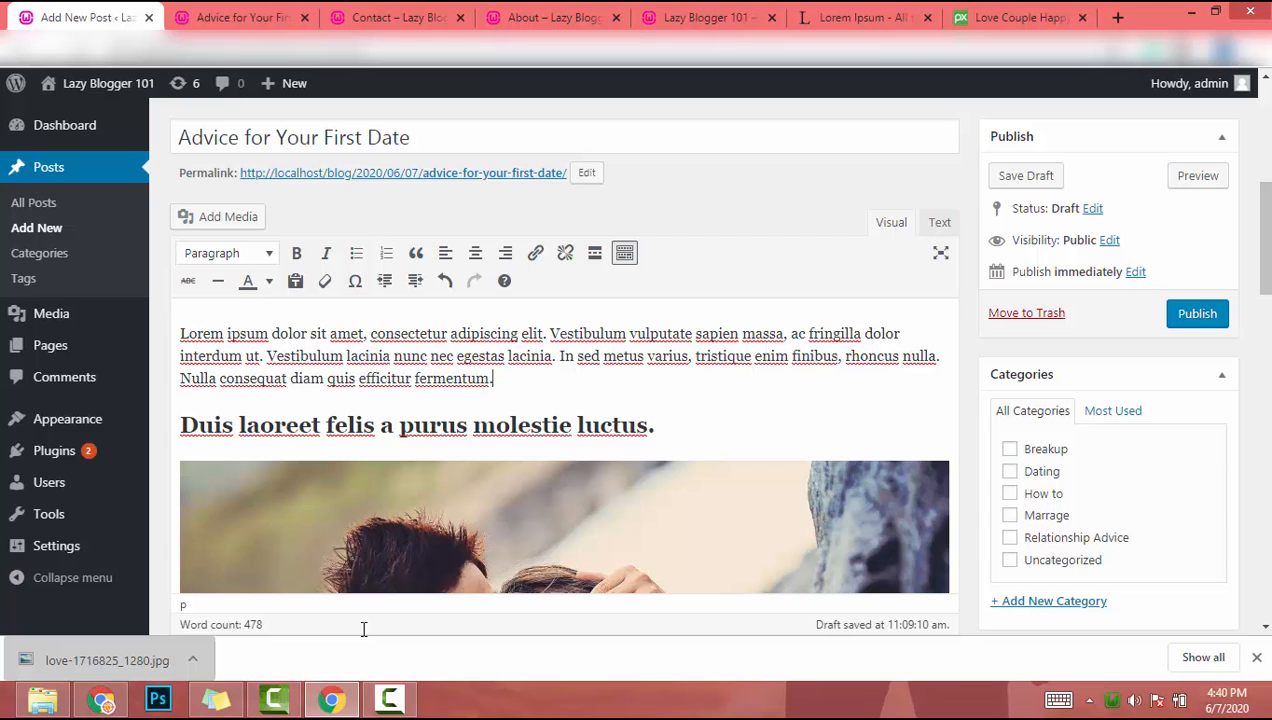
{"action": "left_click", "coordinate": [1010, 471]}
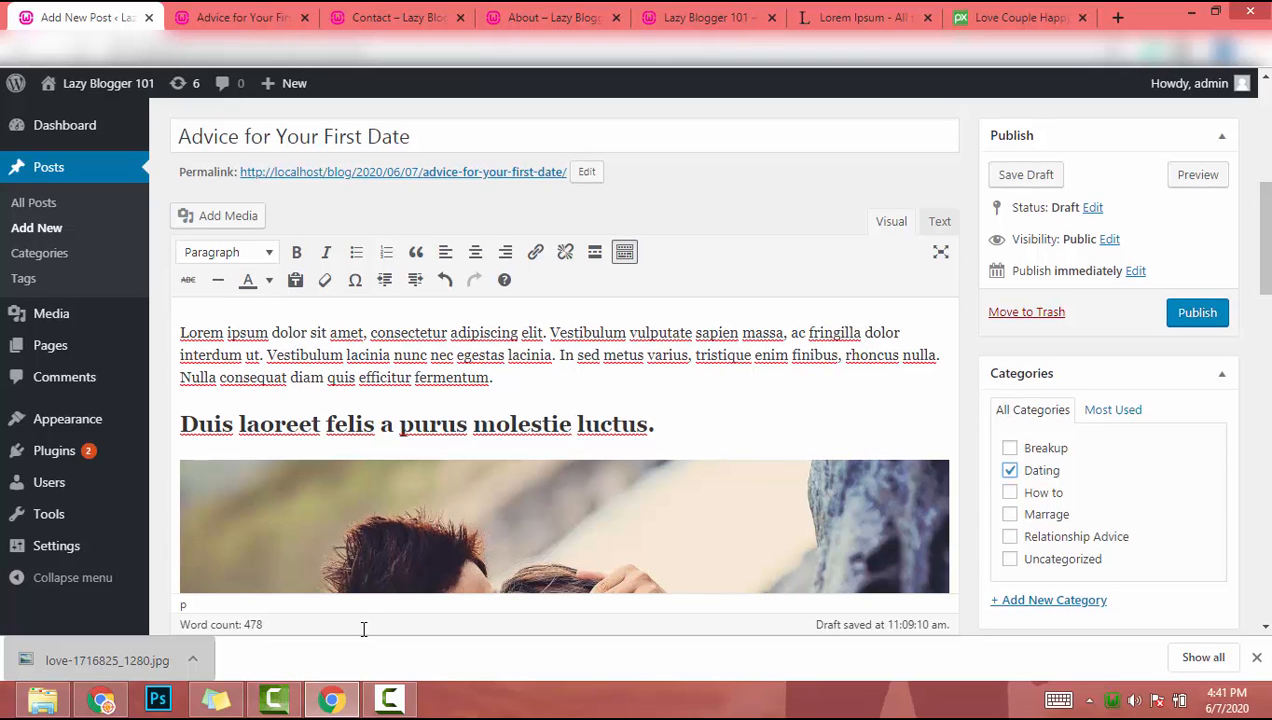
- Add the post to the Relationship Advice category as well and set love-1716825_1280.jpg as its featured image
{"action": "scroll", "coordinate": [364, 629], "scroll_direction": "down", "scroll_amount": 2}
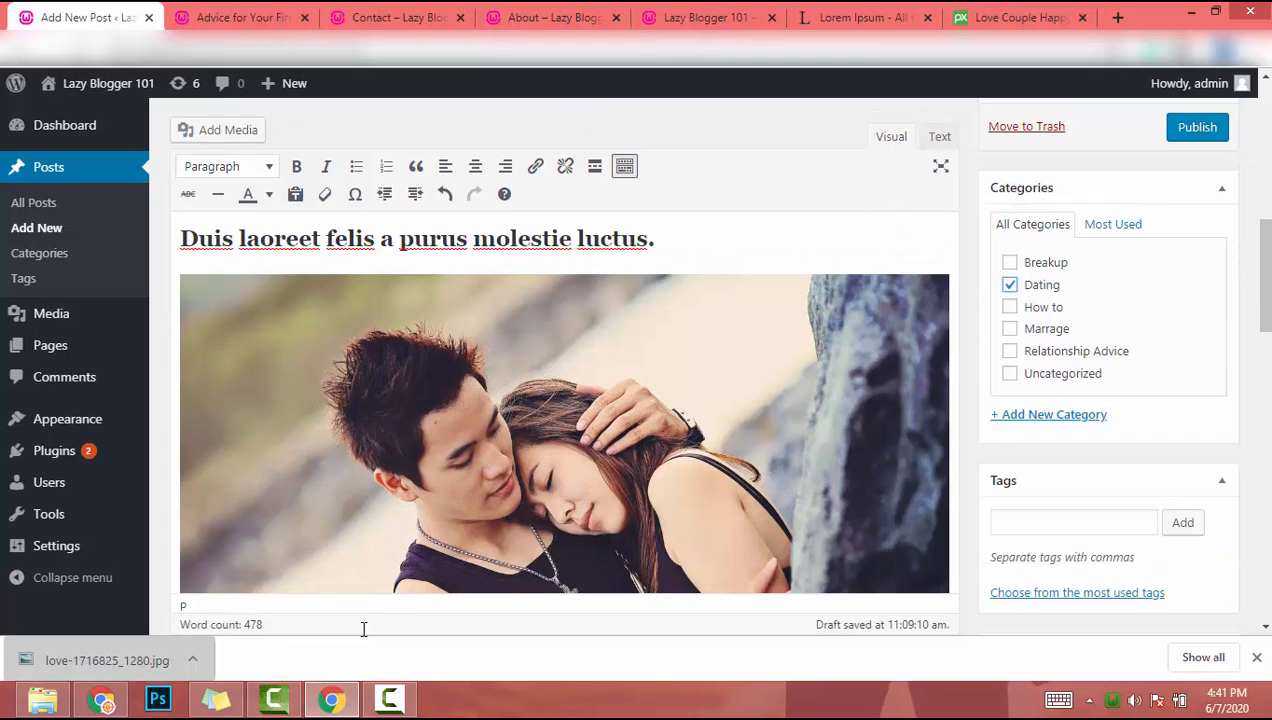
{"action": "left_click", "coordinate": [1010, 351]}
{"action": "scroll", "coordinate": [364, 629], "scroll_direction": "down", "scroll_amount": 4}
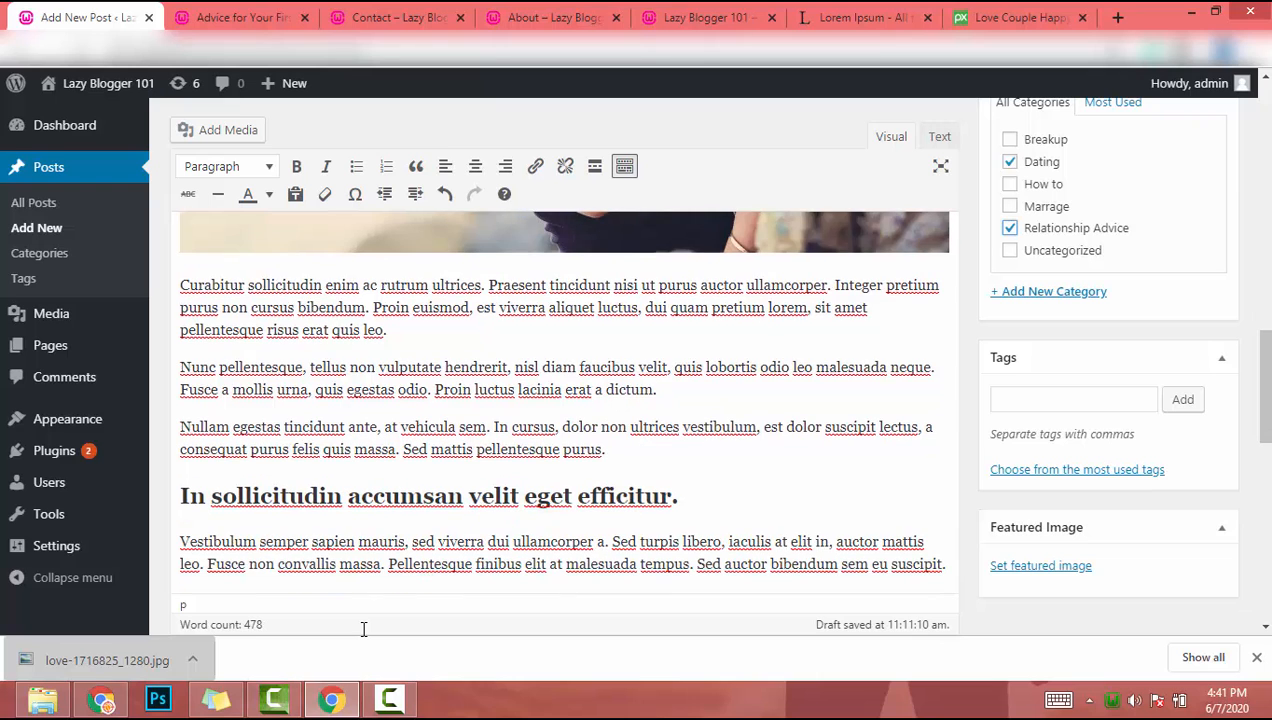
{"action": "left_click", "coordinate": [1040, 566]}
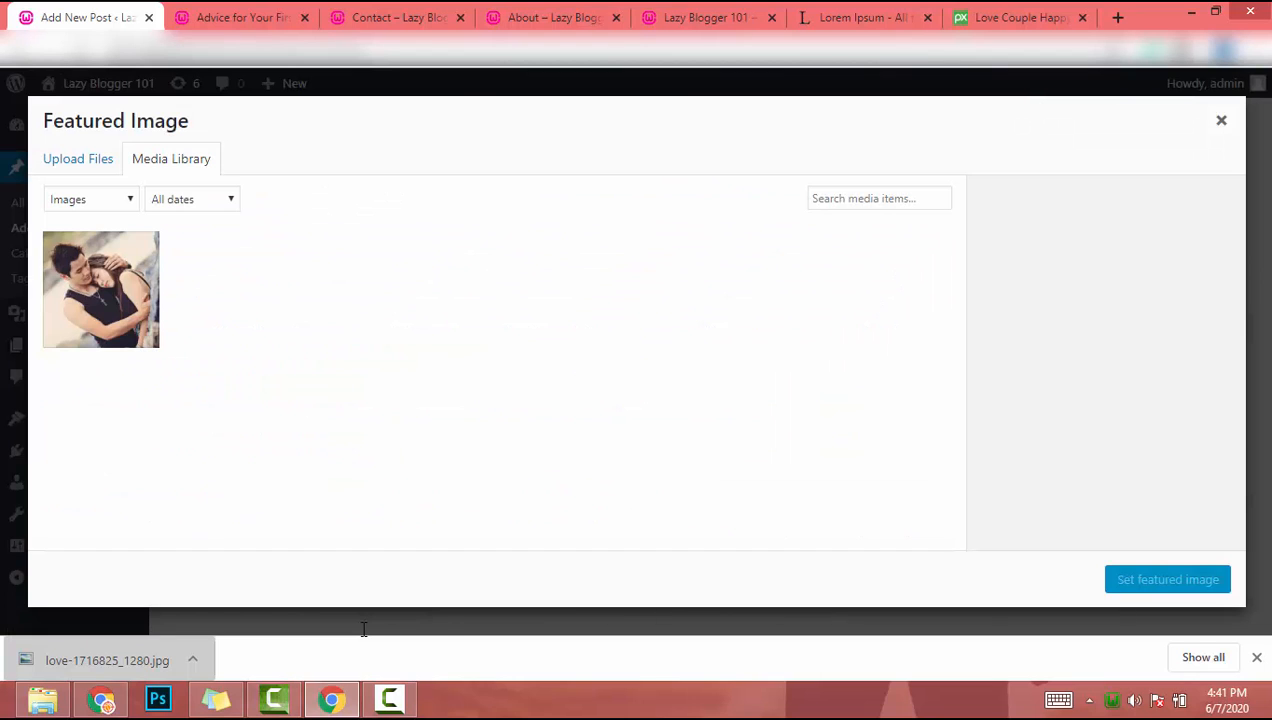
{"action": "left_click", "coordinate": [101, 290]}
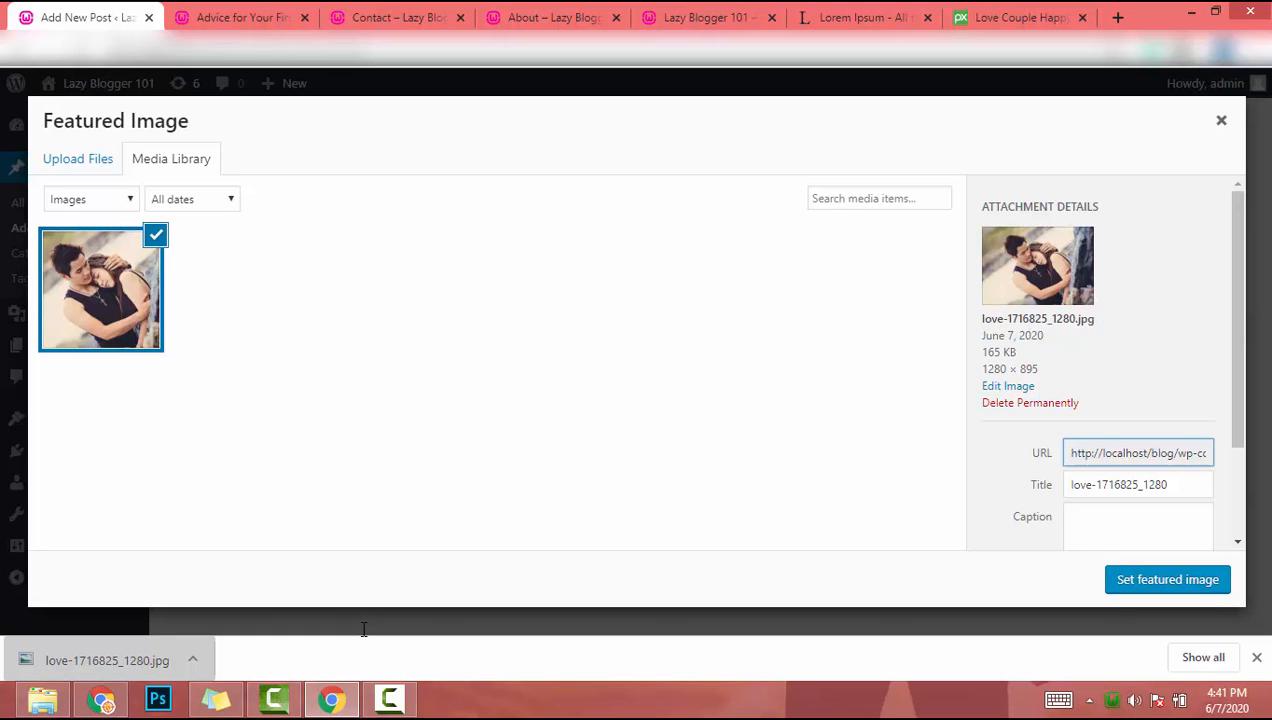
{"action": "left_click", "coordinate": [1168, 580]}
- Publish the "Advice for Your First Date" post
{"action": "scroll", "coordinate": [1168, 580], "scroll_direction": "up", "scroll_amount": 8}
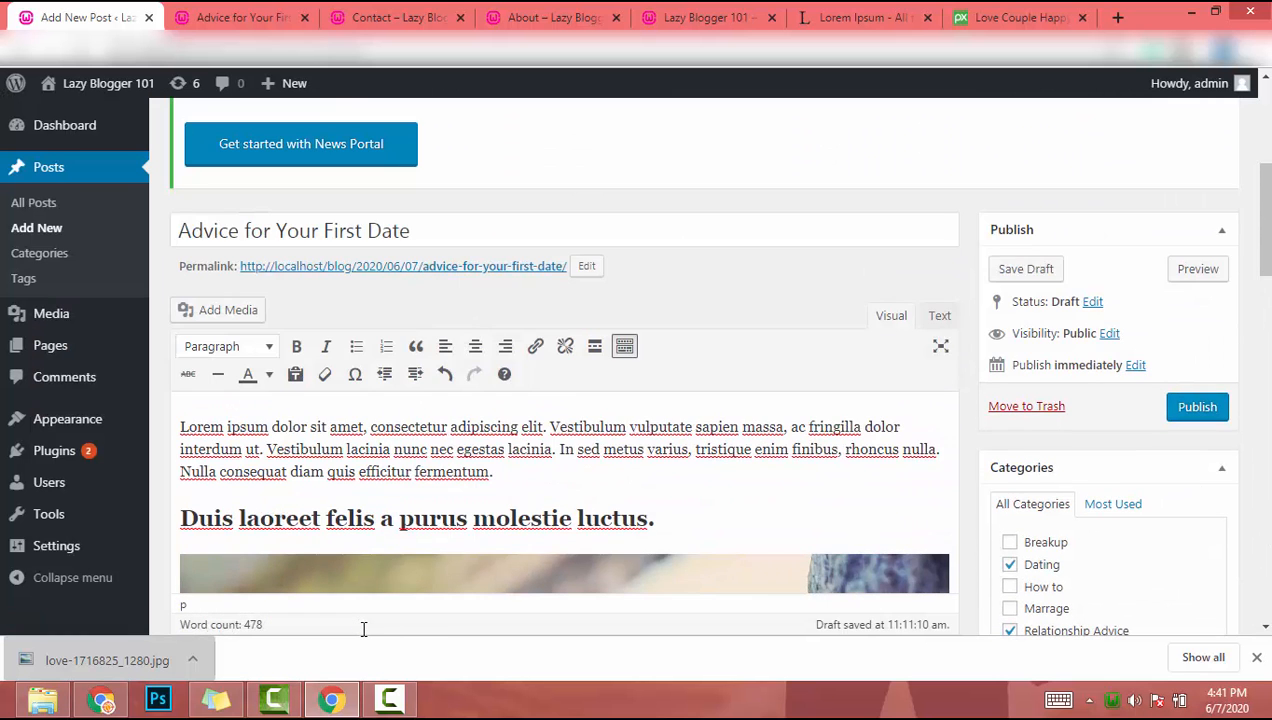
{"action": "left_click", "coordinate": [1197, 407]}
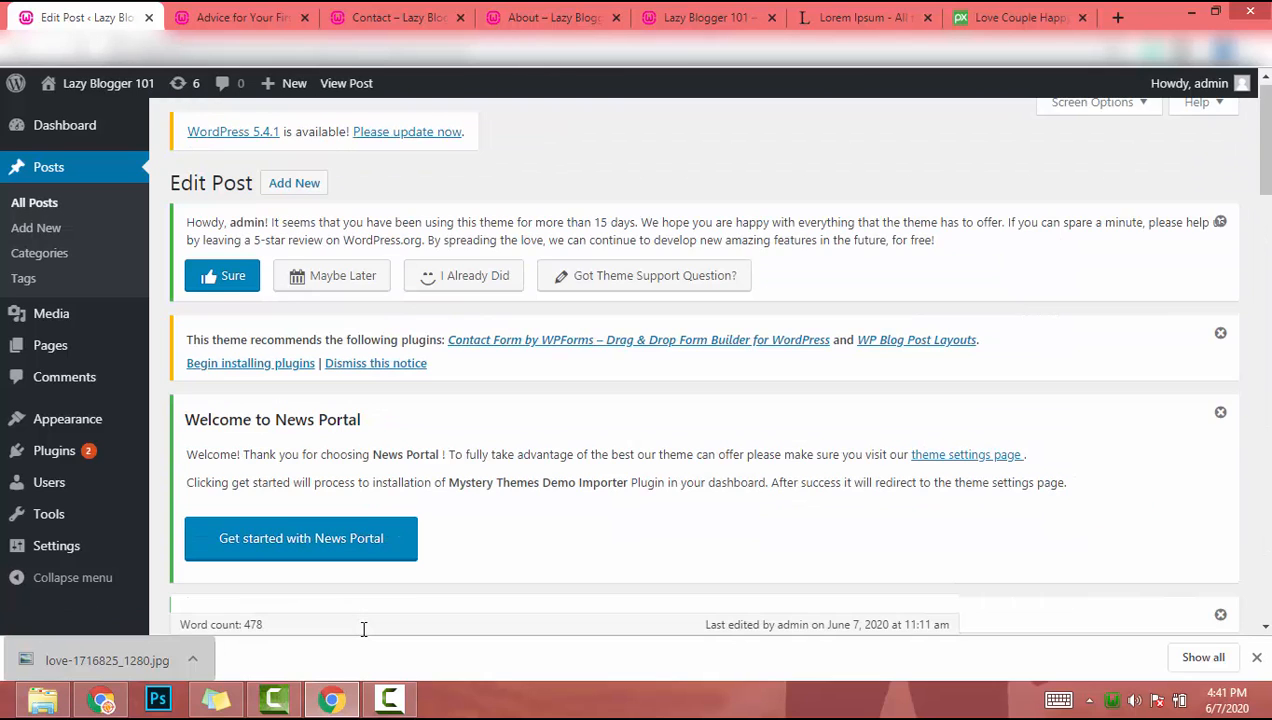
{"action": "scroll", "coordinate": [364, 628], "scroll_direction": "down", "scroll_amount": 5}
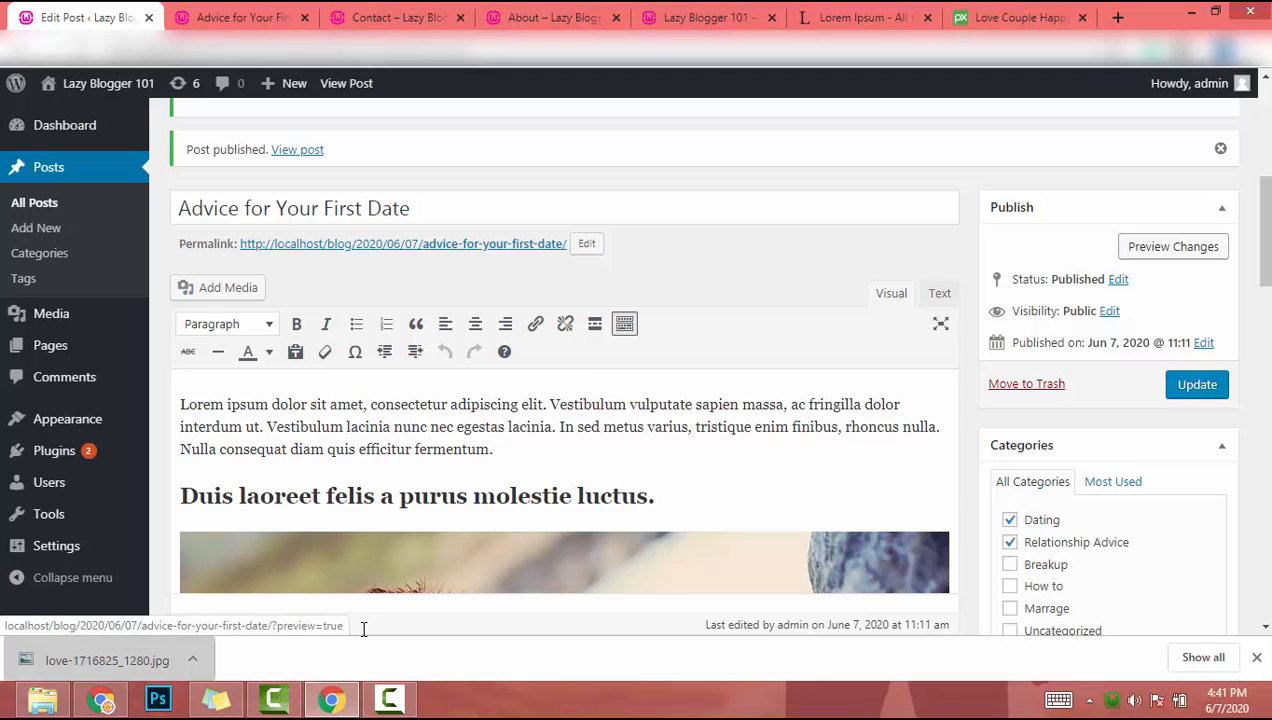
- Preview the published post and check its featured image, category labels and text, as well as its listing on the home page
{"action": "left_click", "coordinate": [1173, 246]}
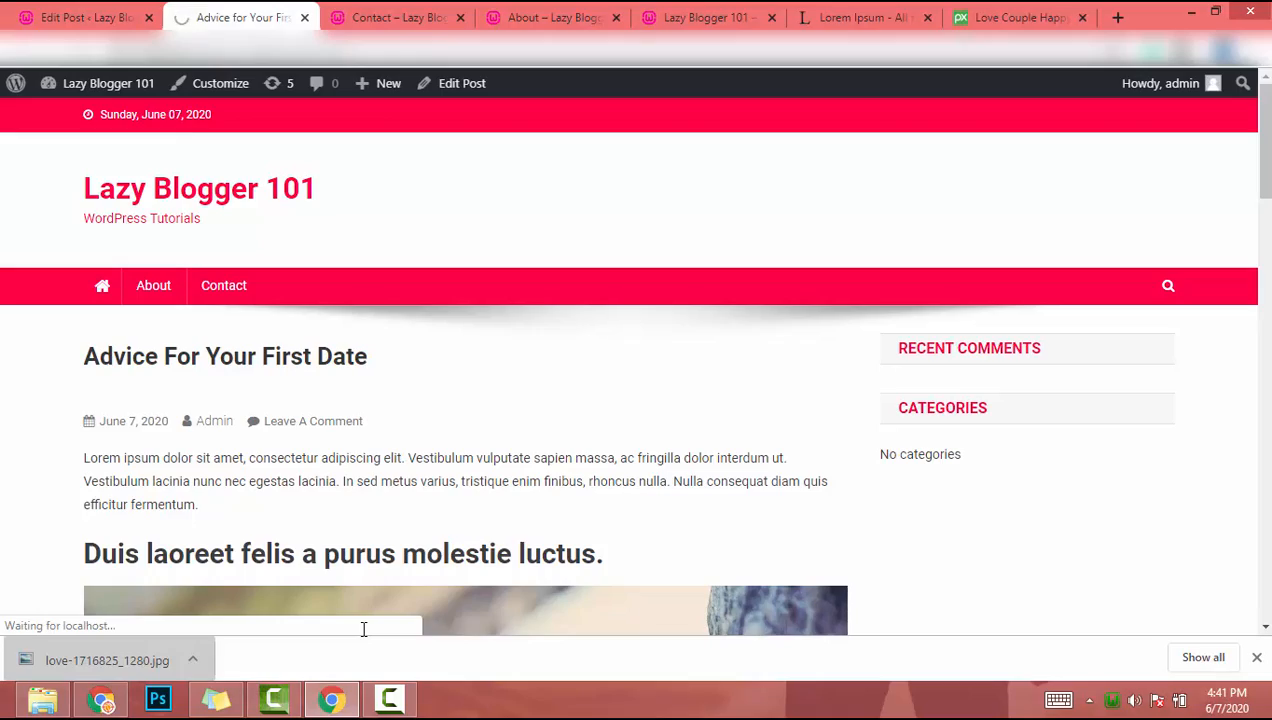
{"action": "scroll", "coordinate": [364, 628], "scroll_direction": "down", "scroll_amount": 10}
{"action": "scroll", "coordinate": [364, 628], "scroll_direction": "down", "scroll_amount": 5}
{"action": "scroll", "coordinate": [364, 628], "scroll_direction": "up", "scroll_amount": 15}
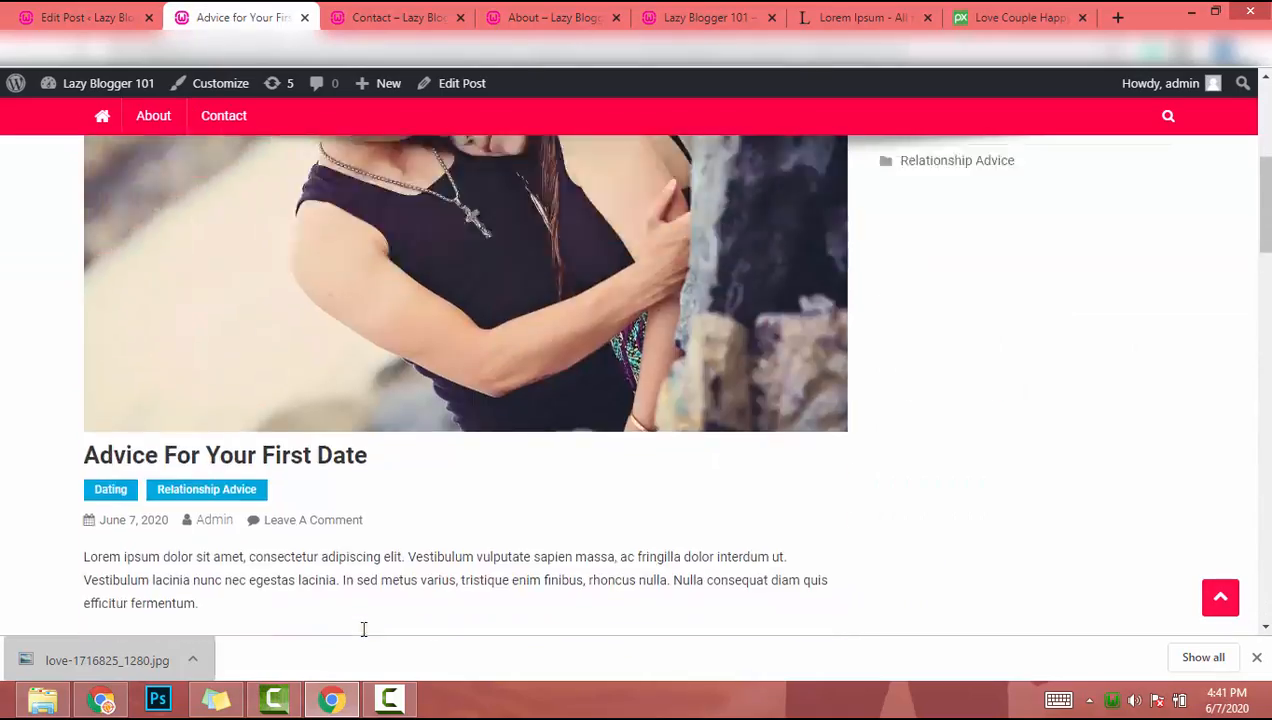
{"action": "scroll", "coordinate": [364, 629], "scroll_direction": "up", "scroll_amount": 4}
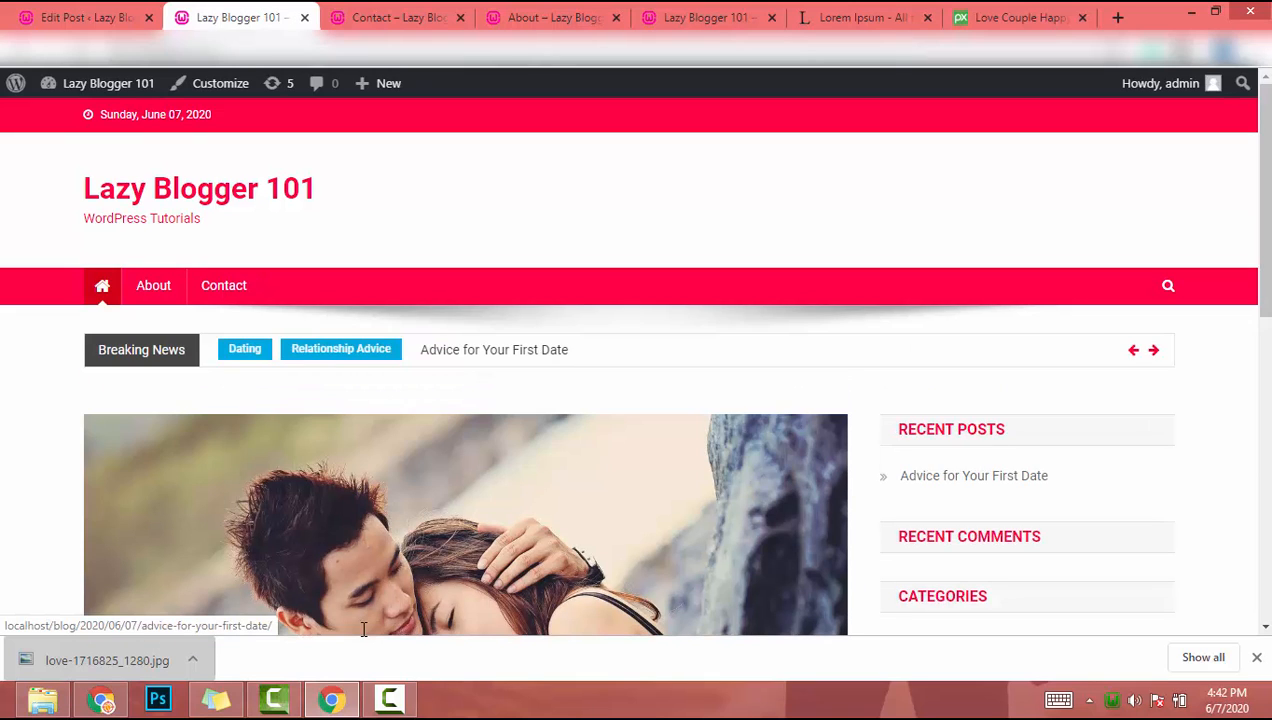
{"action": "scroll", "coordinate": [364, 628], "scroll_direction": "down", "scroll_amount": 3}
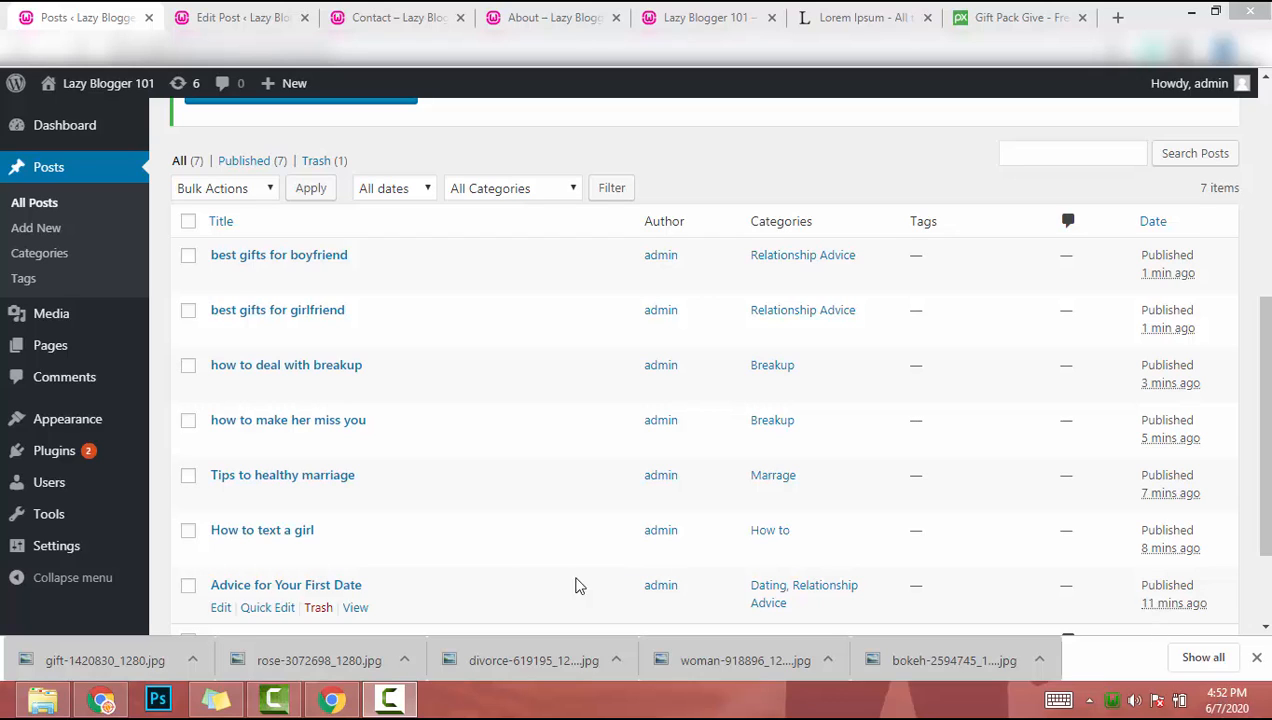
- Open the blog's site in a new tab and close the old Edit Post, Contact, About and Lazy Blogger 101 tabs
{"action": "scroll", "coordinate": [603, 155], "scroll_direction": "up", "scroll_amount": 5}
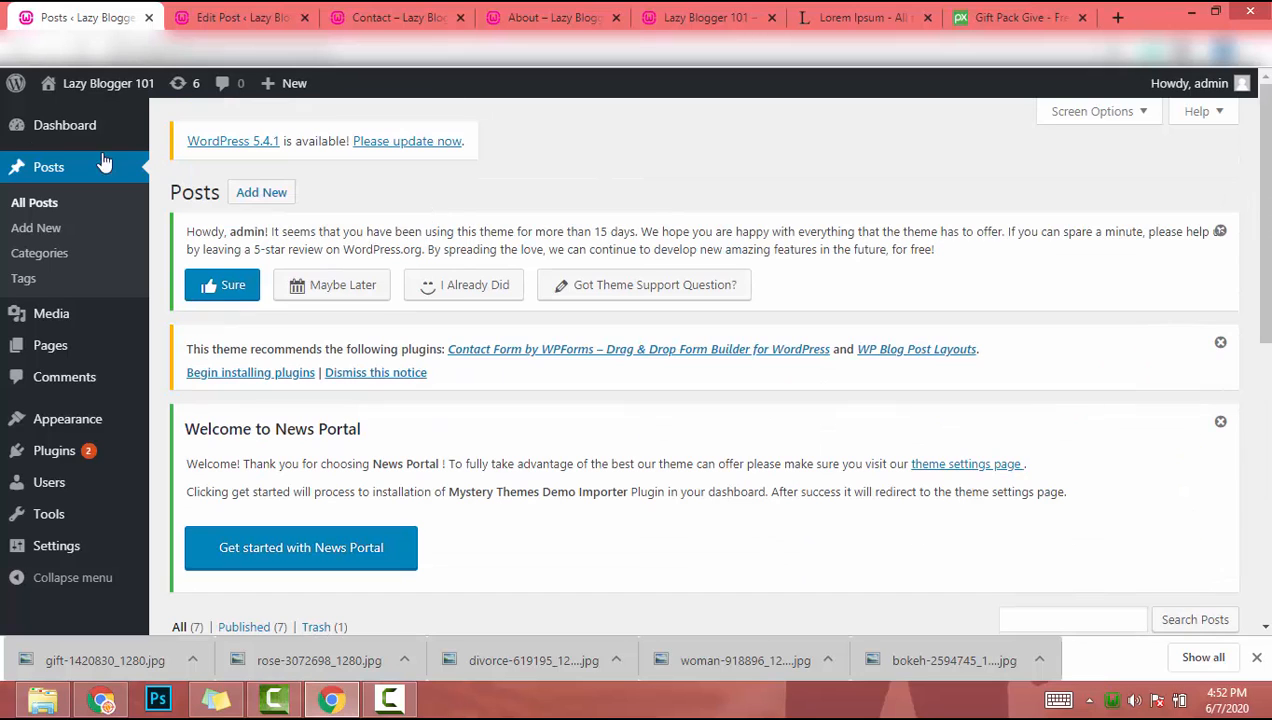
{"action": "mouse_move", "coordinate": [100, 84]}
{"action": "middle_click", "coordinate": [92, 122]}
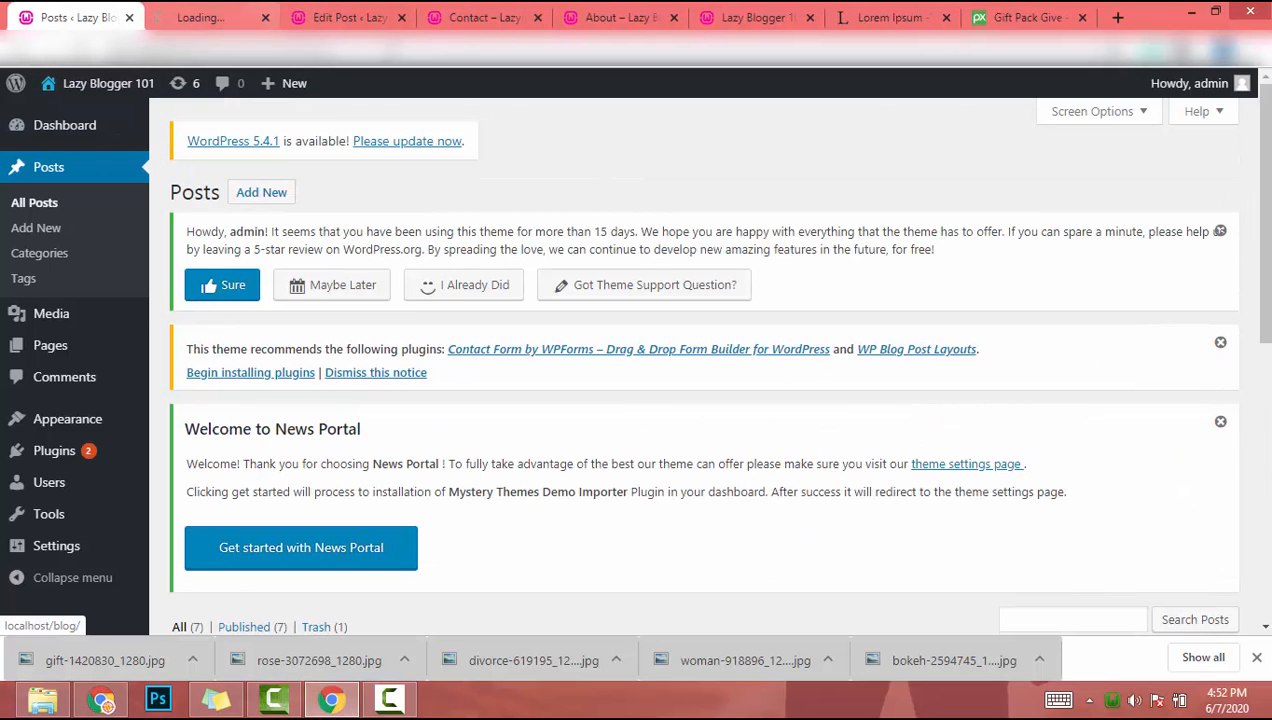
{"action": "left_click", "coordinate": [401, 18]}
{"action": "left_click", "coordinate": [401, 18]}
{"action": "left_click", "coordinate": [401, 18]}
{"action": "left_click", "coordinate": [401, 18]}
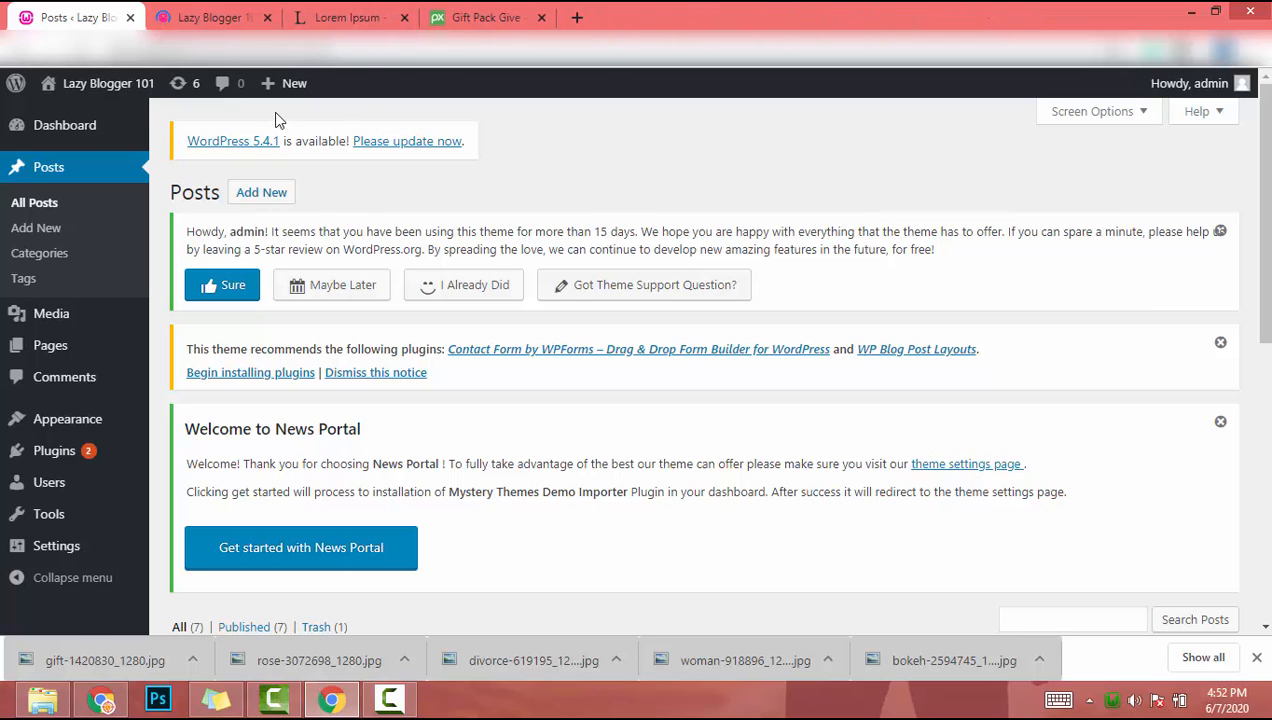
- Look through the home page's posts, images, Breaking News bar, navigation and sidebar, and compare them with the admin posts list
{"action": "left_click", "coordinate": [218, 10]}
{"action": "scroll", "coordinate": [474, 268], "scroll_direction": "down", "scroll_amount": 8}
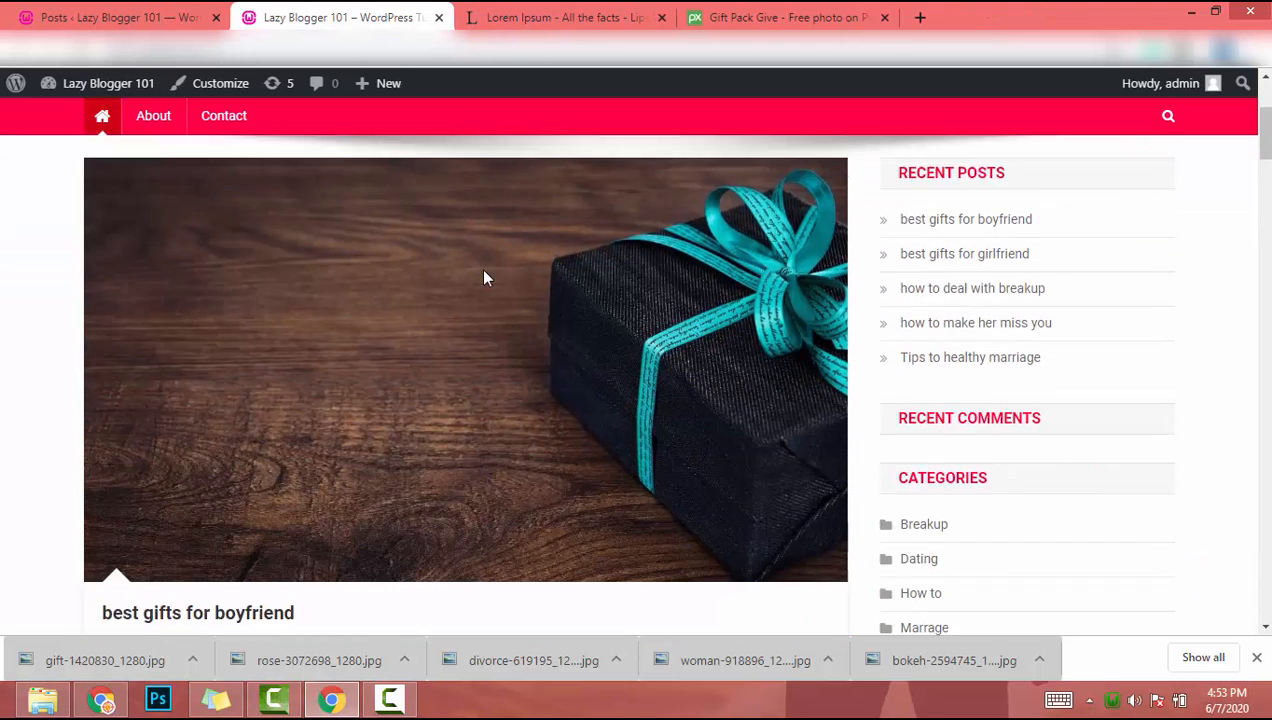
{"action": "scroll", "coordinate": [486, 279], "scroll_direction": "down", "scroll_amount": 20}
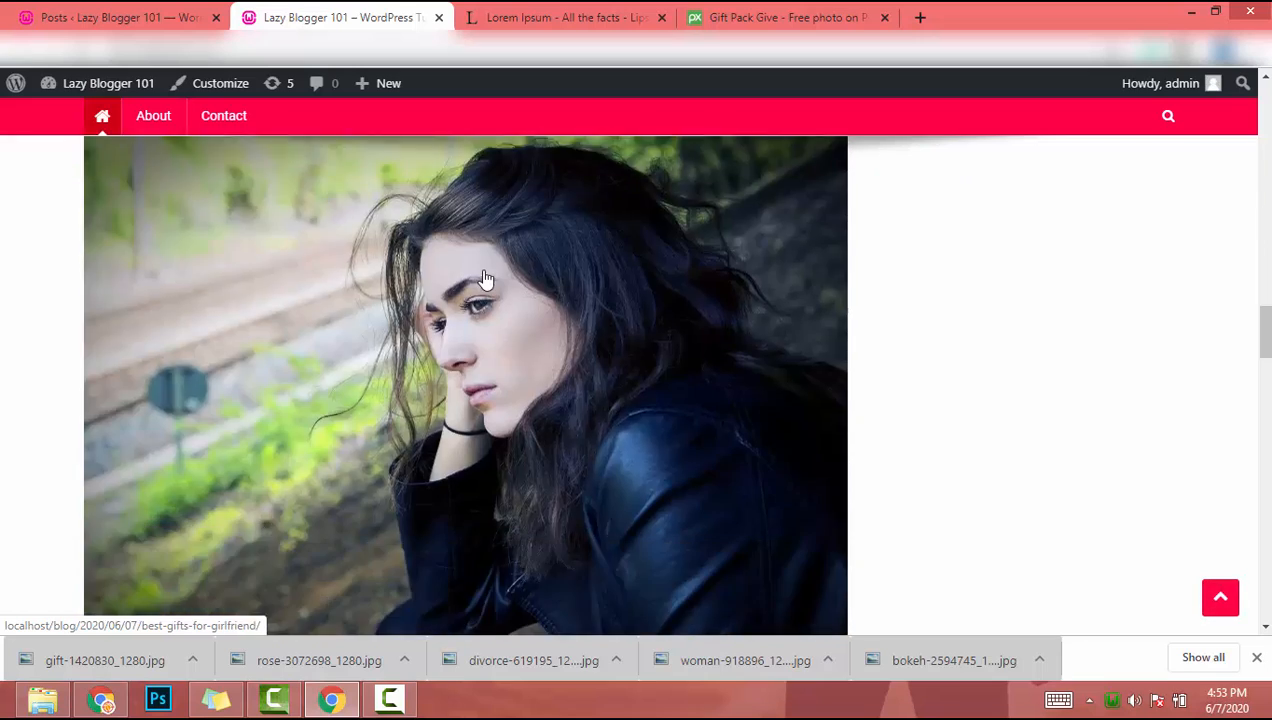
{"action": "scroll", "coordinate": [486, 279], "scroll_direction": "down", "scroll_amount": 20}
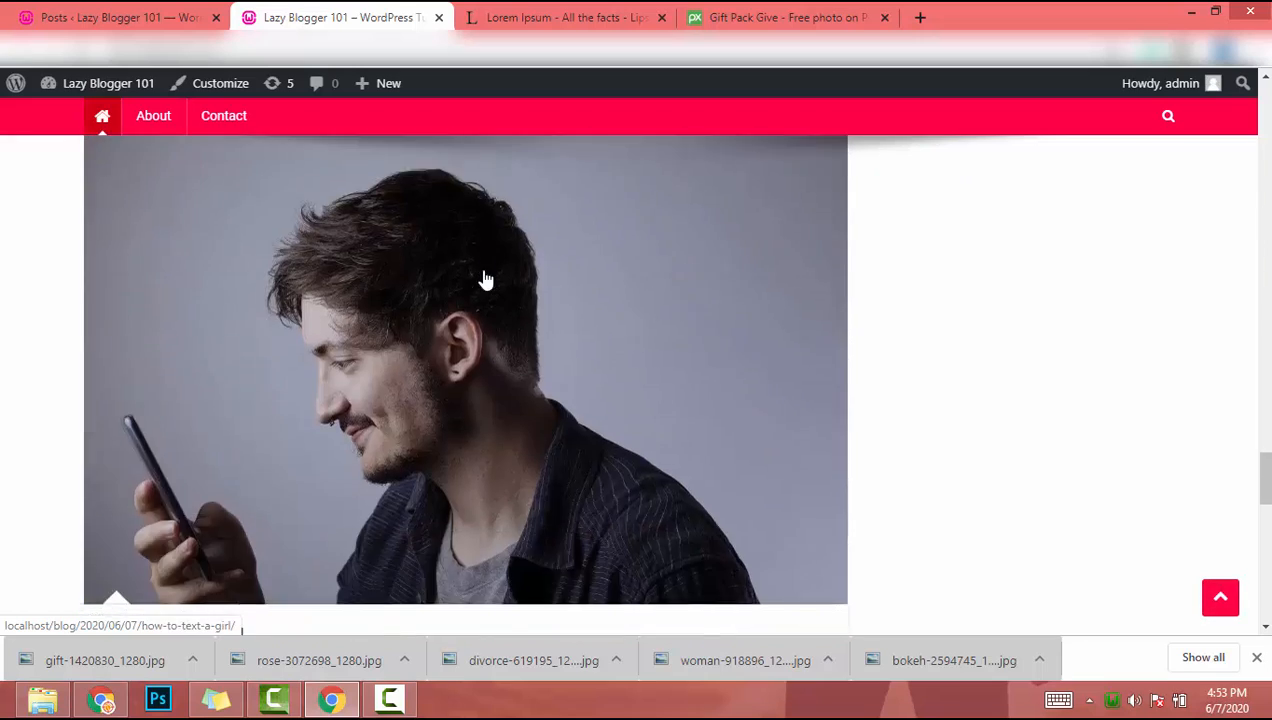
{"action": "scroll", "coordinate": [486, 279], "scroll_direction": "down", "scroll_amount": 15}
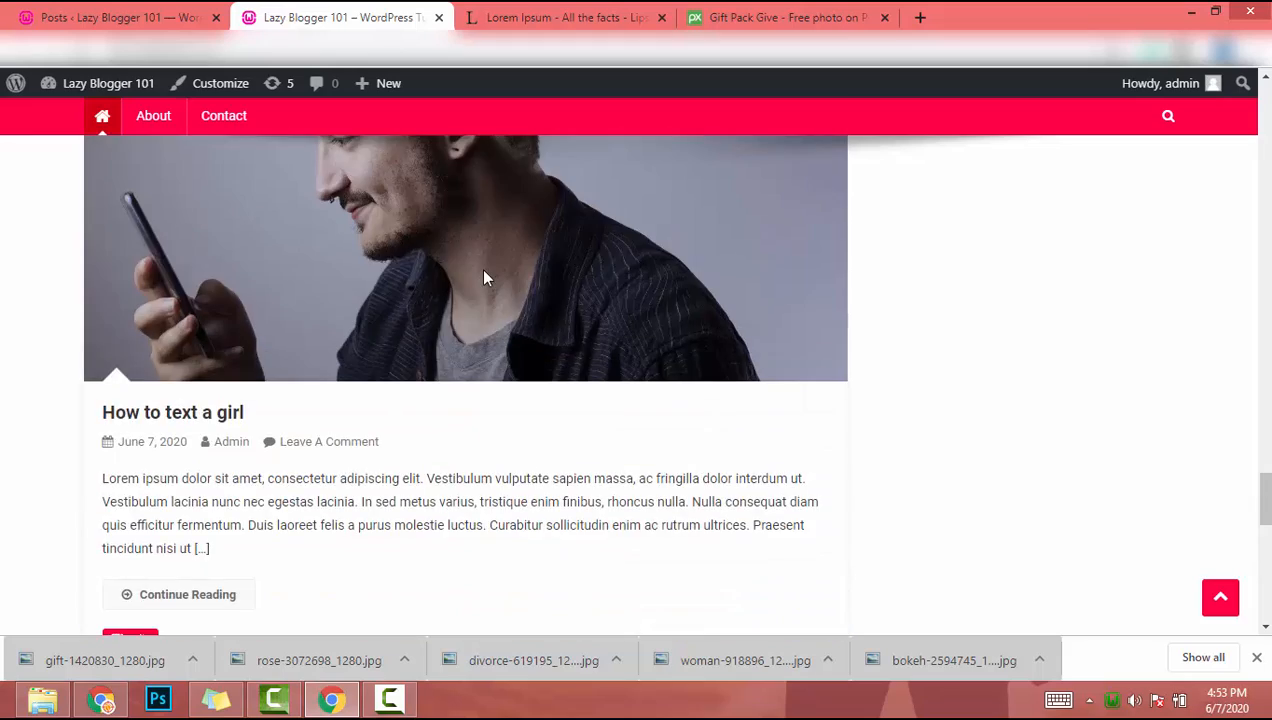
{"action": "scroll", "coordinate": [486, 279], "scroll_direction": "up", "scroll_amount": 20}
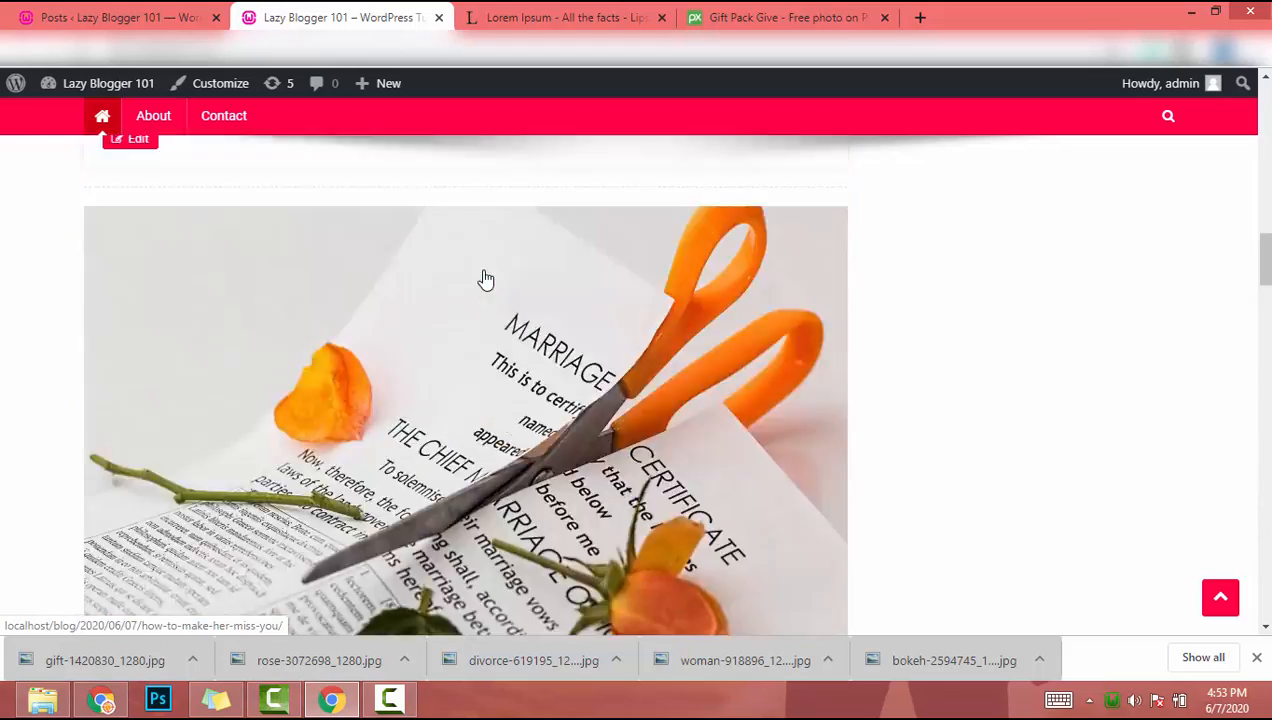
{"action": "scroll", "coordinate": [486, 279], "scroll_direction": "up", "scroll_amount": 10}
{"action": "scroll", "coordinate": [486, 279], "scroll_direction": "down", "scroll_amount": 2}
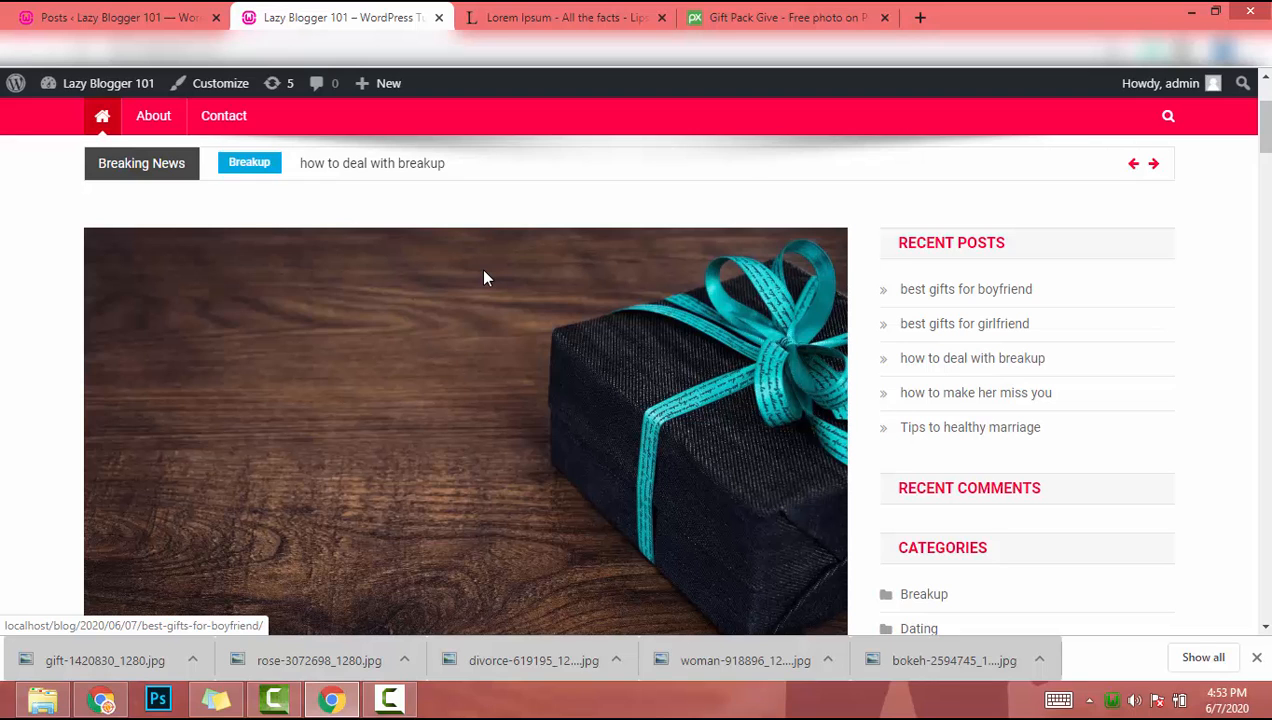
{"action": "scroll", "coordinate": [484, 278], "scroll_direction": "up", "scroll_amount": 2}
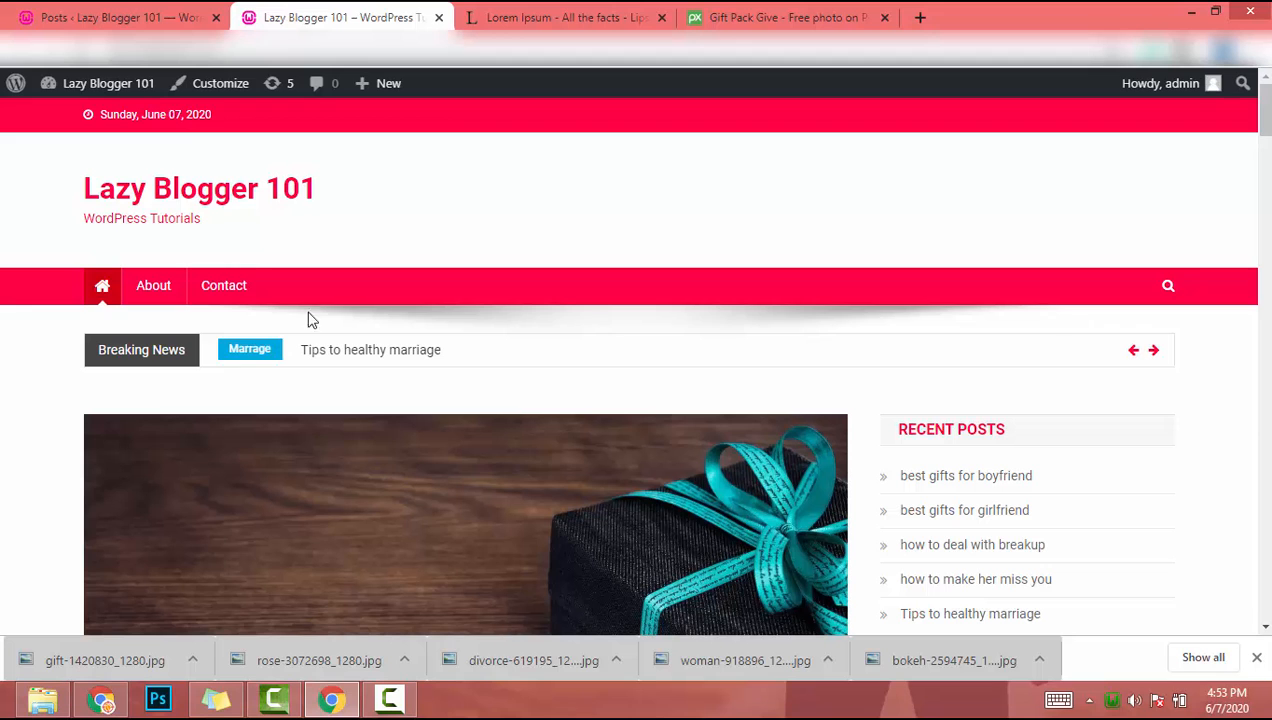
{"action": "scroll", "coordinate": [310, 370], "scroll_direction": "down", "scroll_amount": 2}
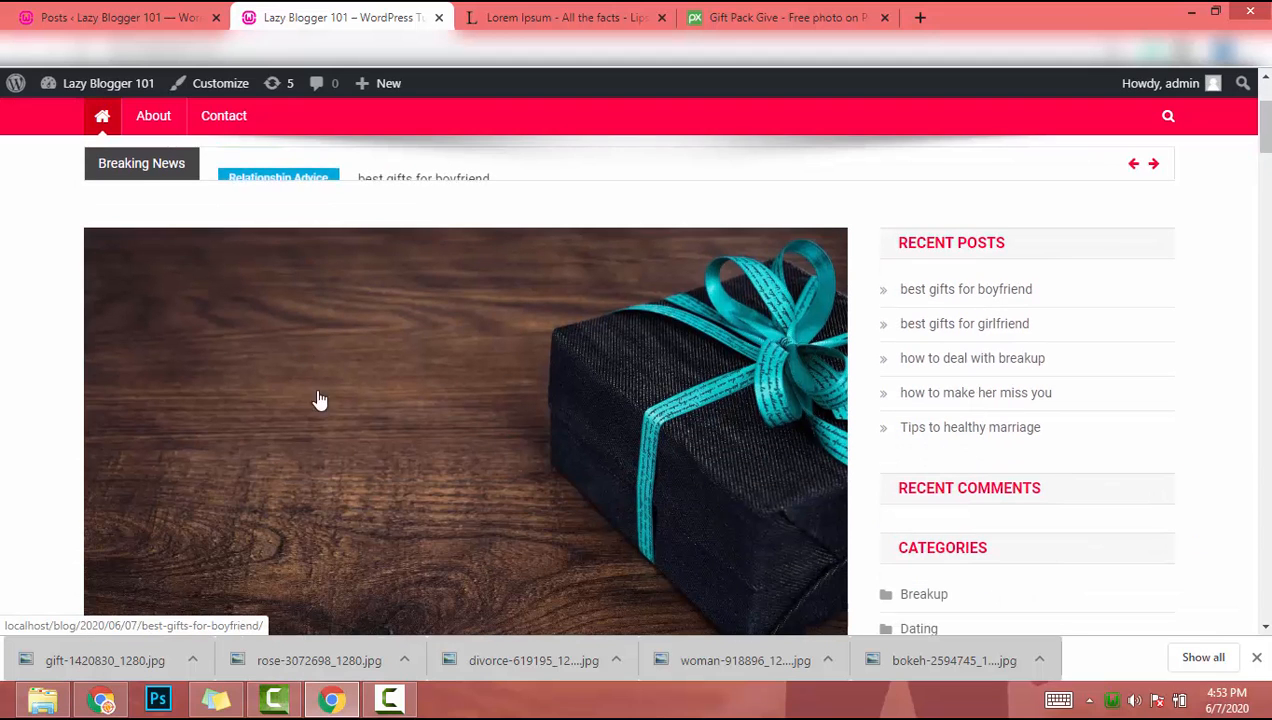
{"action": "left_click", "coordinate": [100, 18]}
{"action": "scroll", "coordinate": [326, 568], "scroll_direction": "down", "scroll_amount": 3}
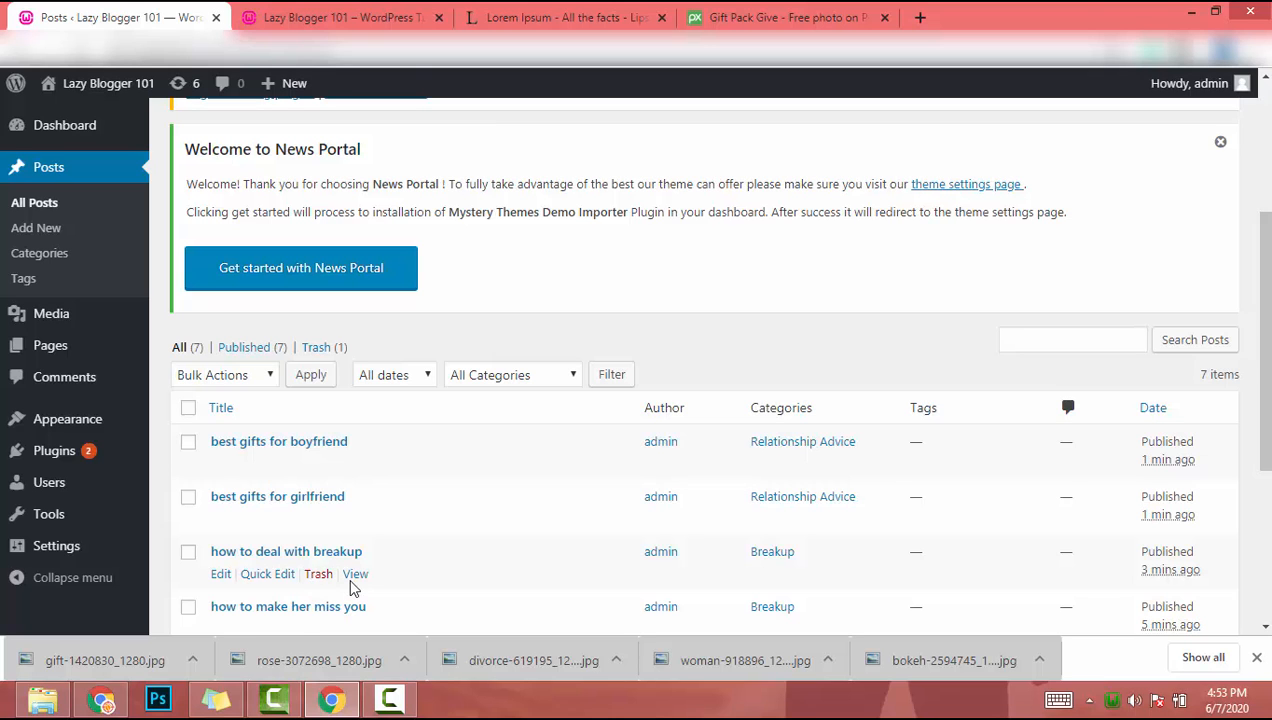
{"action": "left_click", "coordinate": [340, 18]}
{"action": "scroll", "coordinate": [275, 247], "scroll_direction": "up", "scroll_amount": 2}
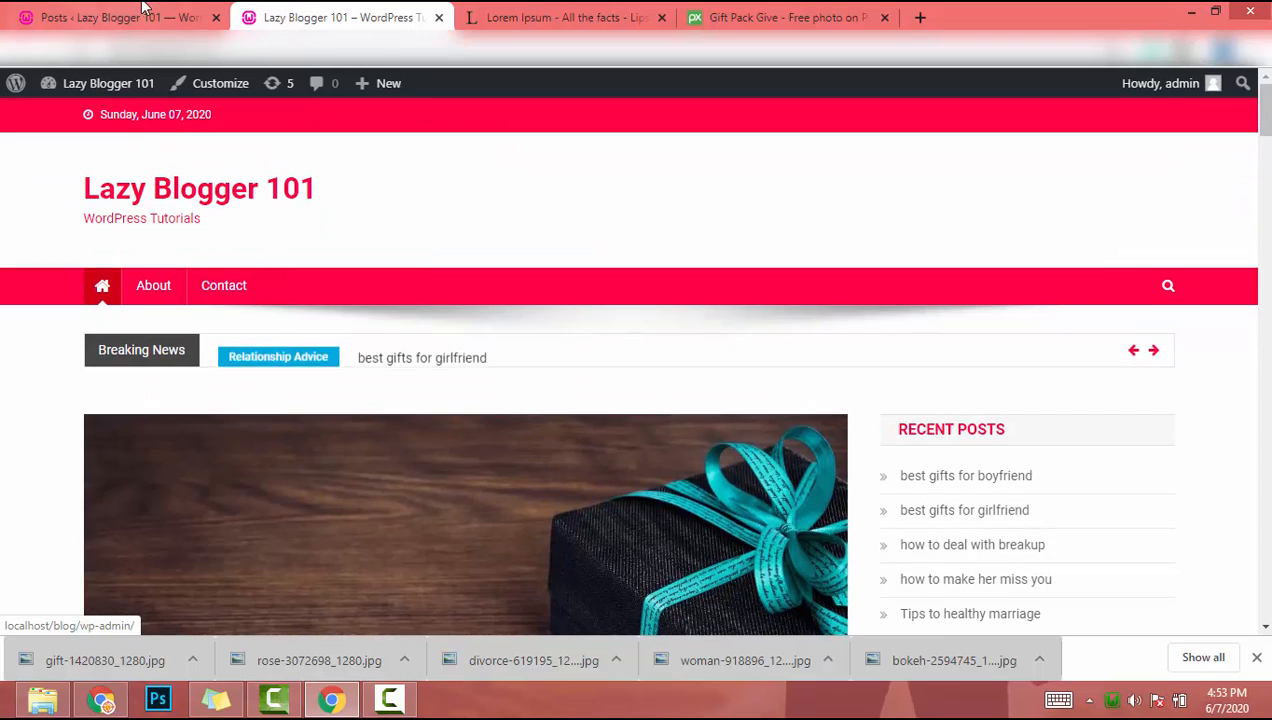
- Return to the WordPress admin and create a new navigation menu named Main
{"action": "left_click", "coordinate": [143, 10]}
{"action": "mouse_move", "coordinate": [64, 340]}
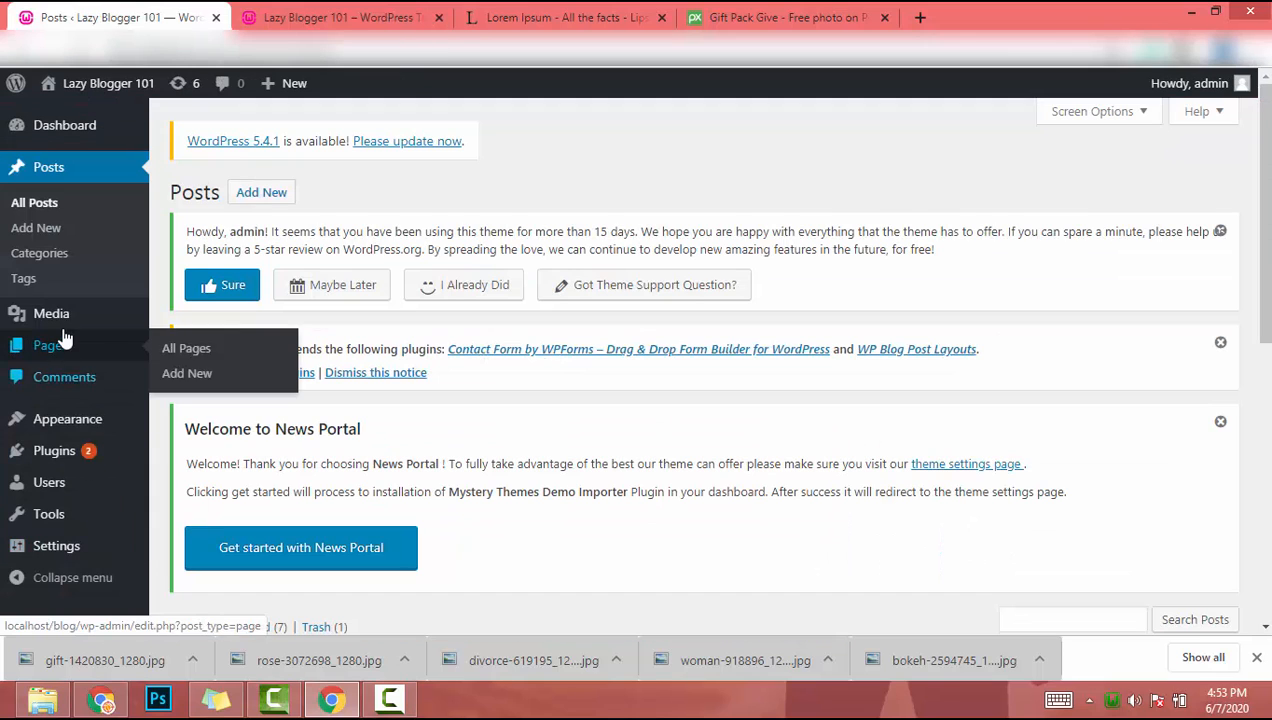
{"action": "mouse_move", "coordinate": [80, 425]}
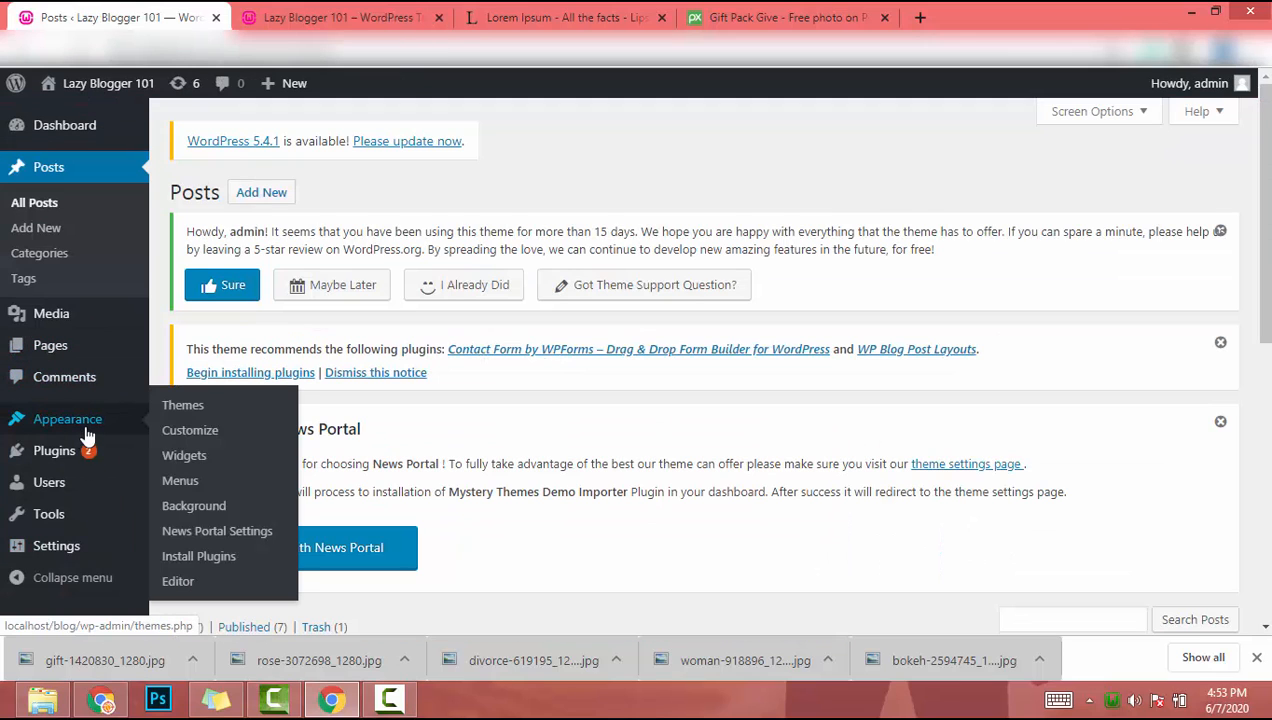
{"action": "left_click", "coordinate": [180, 481]}
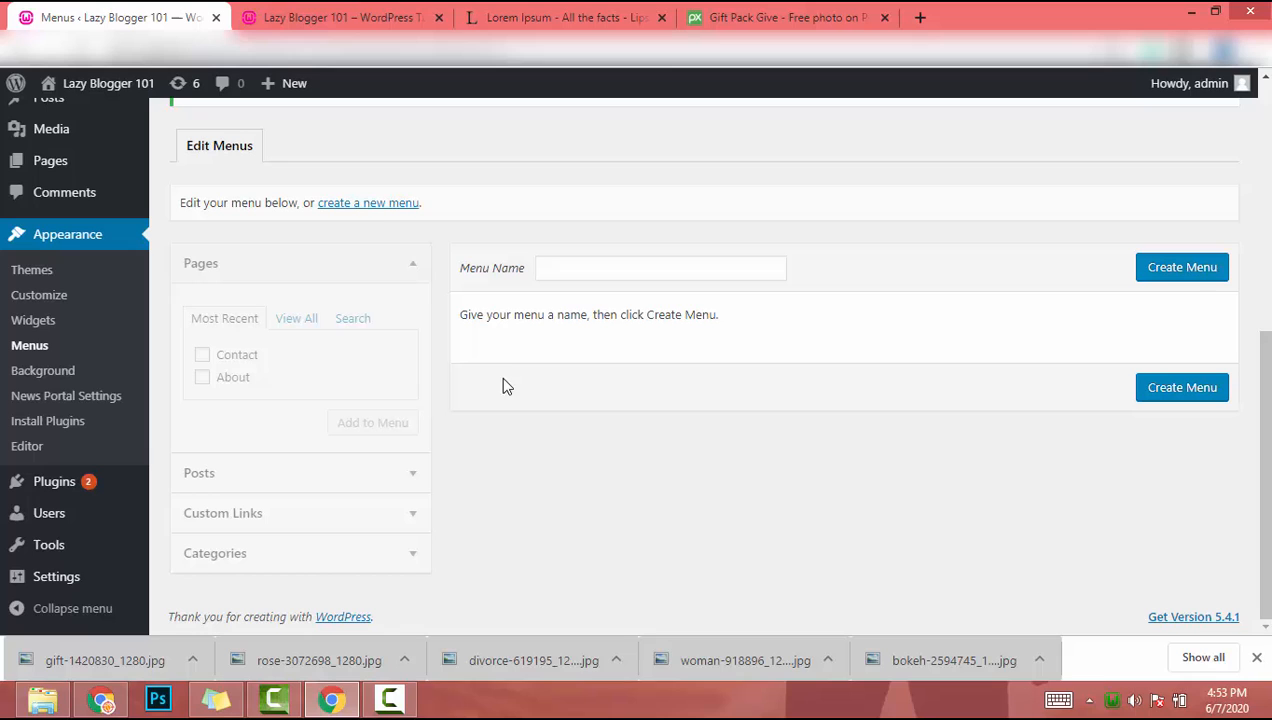
{"action": "left_click", "coordinate": [341, 206]}
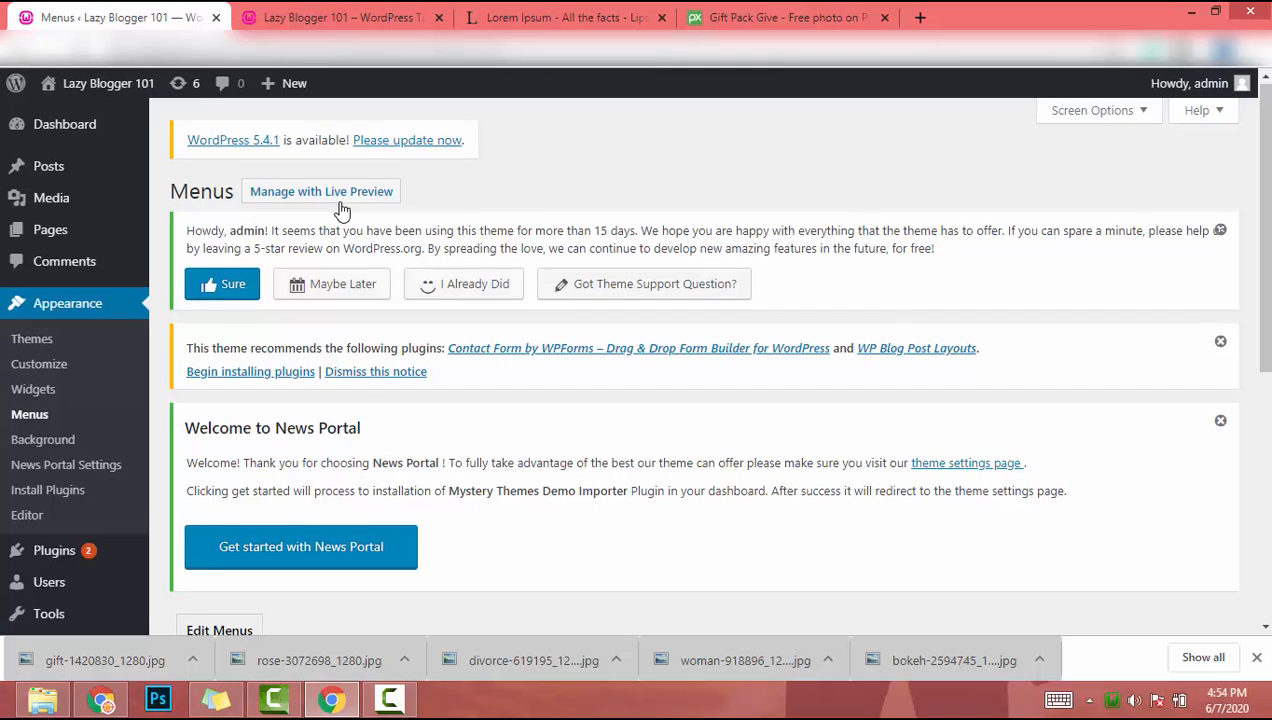
{"action": "scroll", "coordinate": [341, 210], "scroll_direction": "down", "scroll_amount": 4}
{"action": "scroll", "coordinate": [341, 210], "scroll_direction": "down", "scroll_amount": 2}
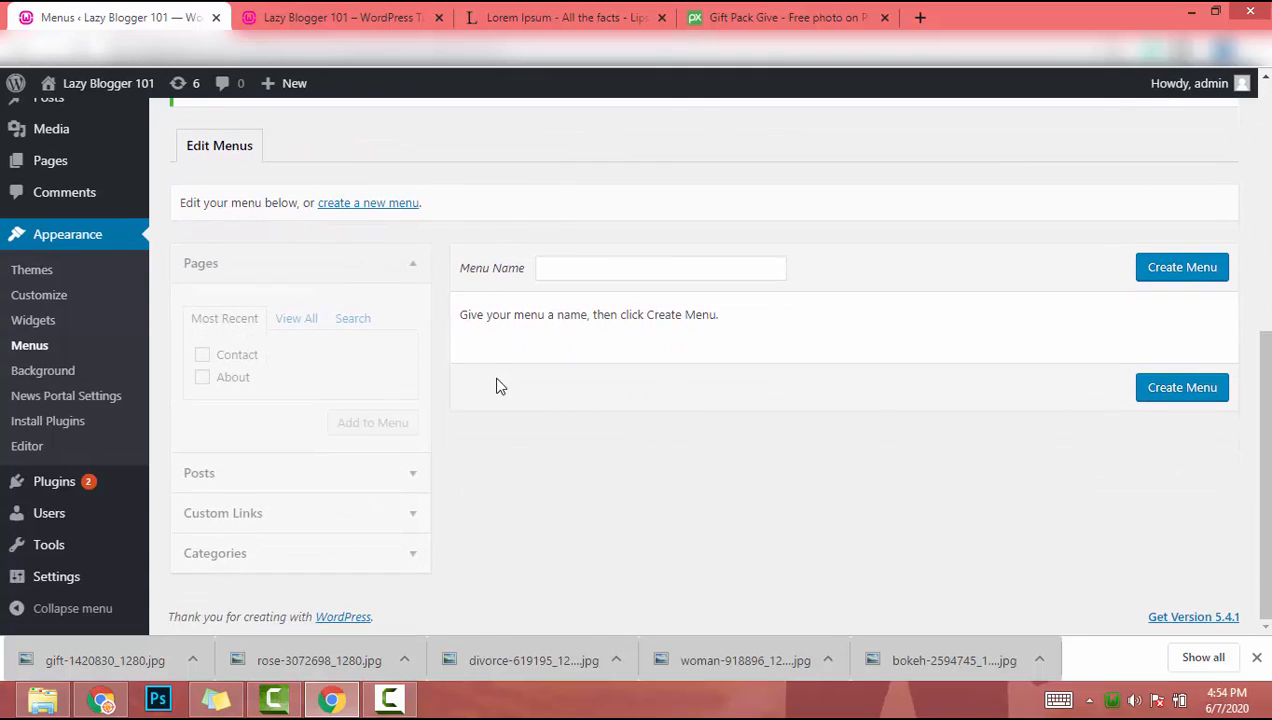
{"action": "left_click", "coordinate": [583, 268]}
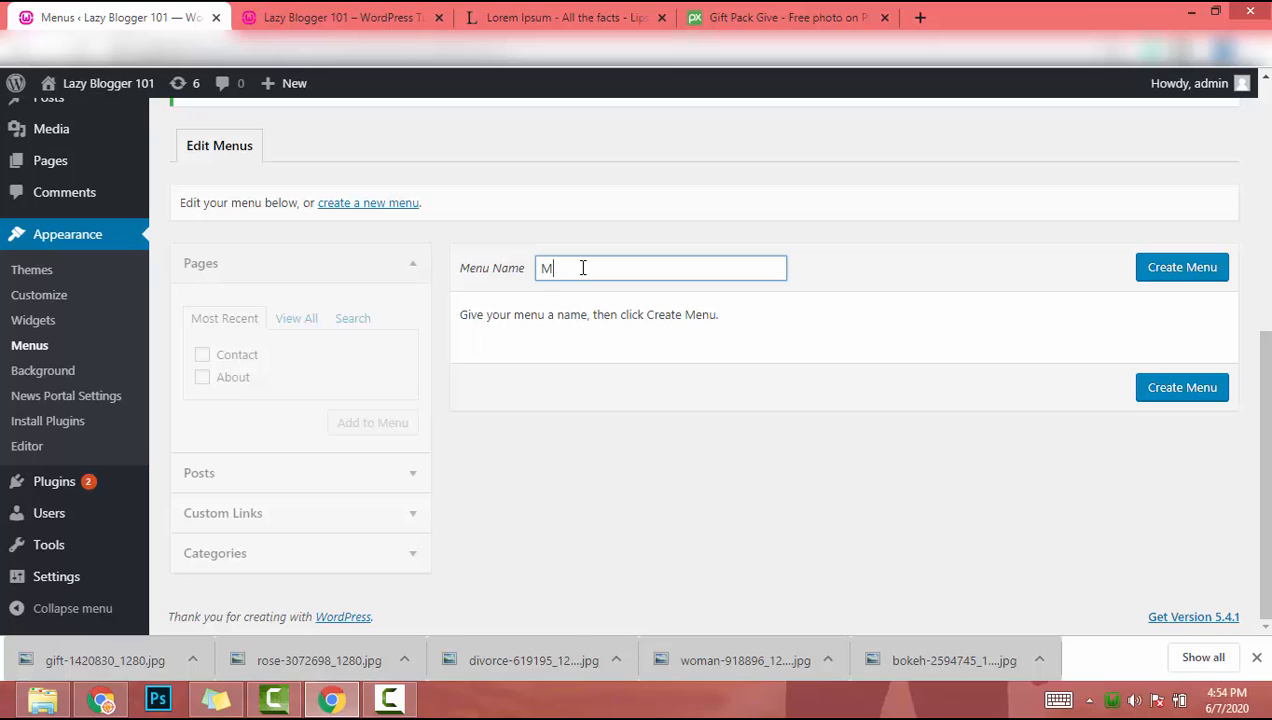
{"action": "left_click", "coordinate": [1210, 270]}
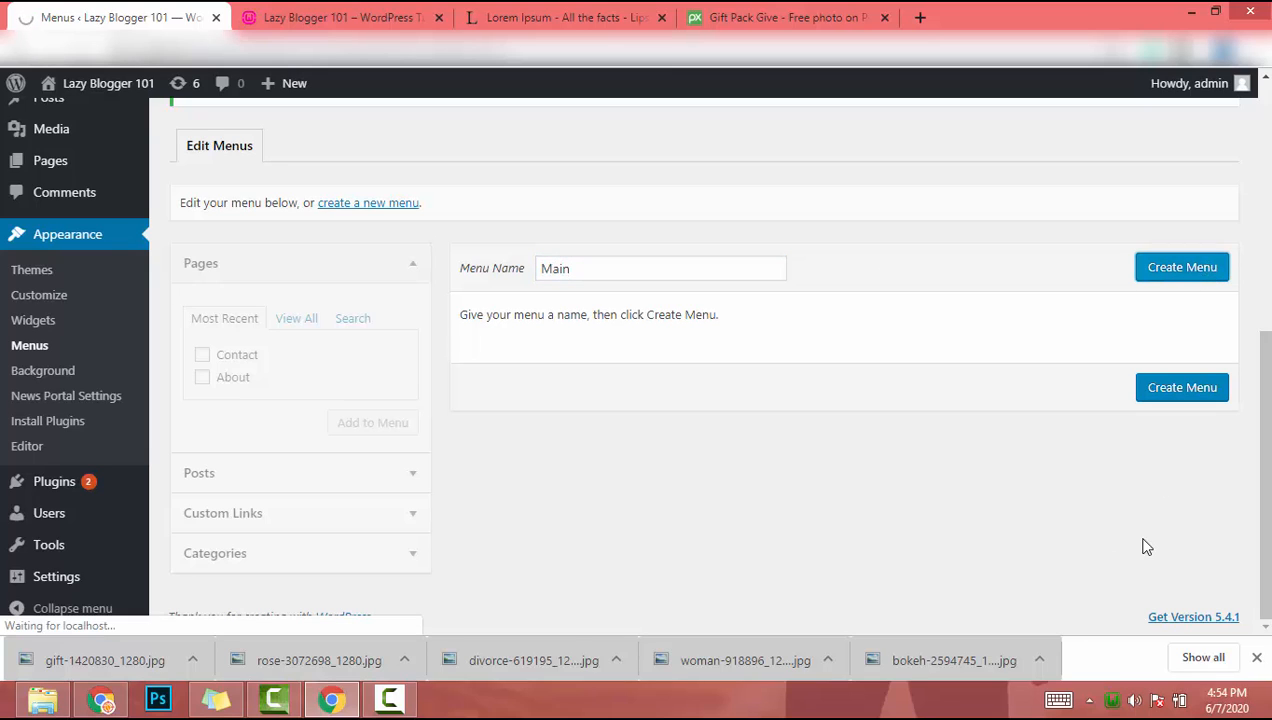
- Set the Main menu's display location to Primary Menu
{"action": "scroll", "coordinate": [746, 386], "scroll_direction": "down", "scroll_amount": 4}
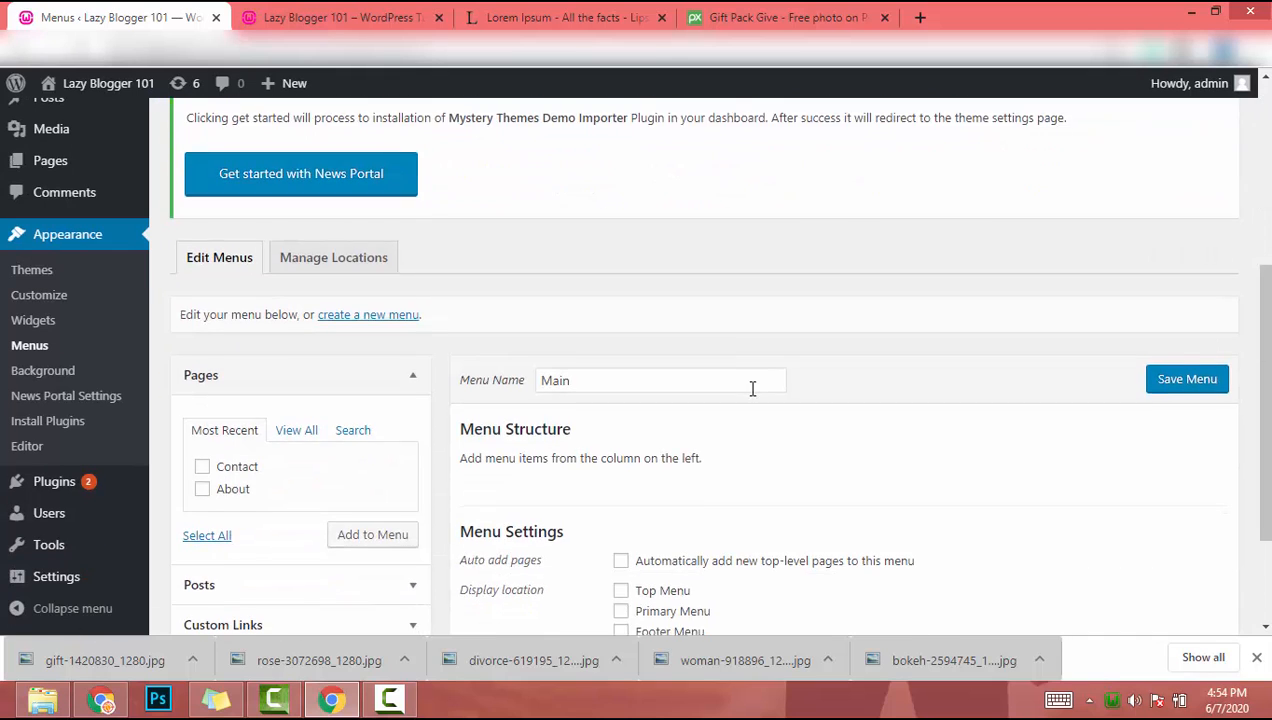
{"action": "scroll", "coordinate": [752, 388], "scroll_direction": "down", "scroll_amount": 2}
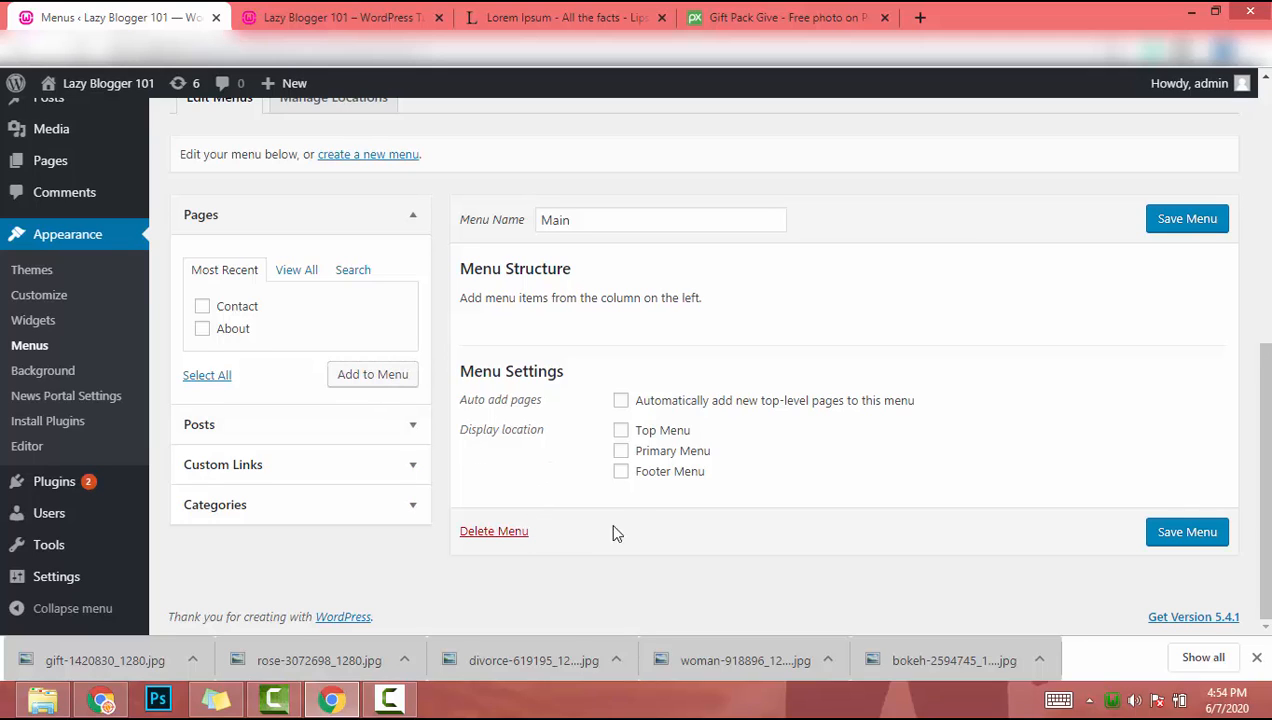
{"action": "left_click", "coordinate": [624, 452]}
- Add the Contact and About pages to the Main menu and place About above Contact
{"action": "scroll", "coordinate": [480, 395], "scroll_direction": "up", "scroll_amount": 1}
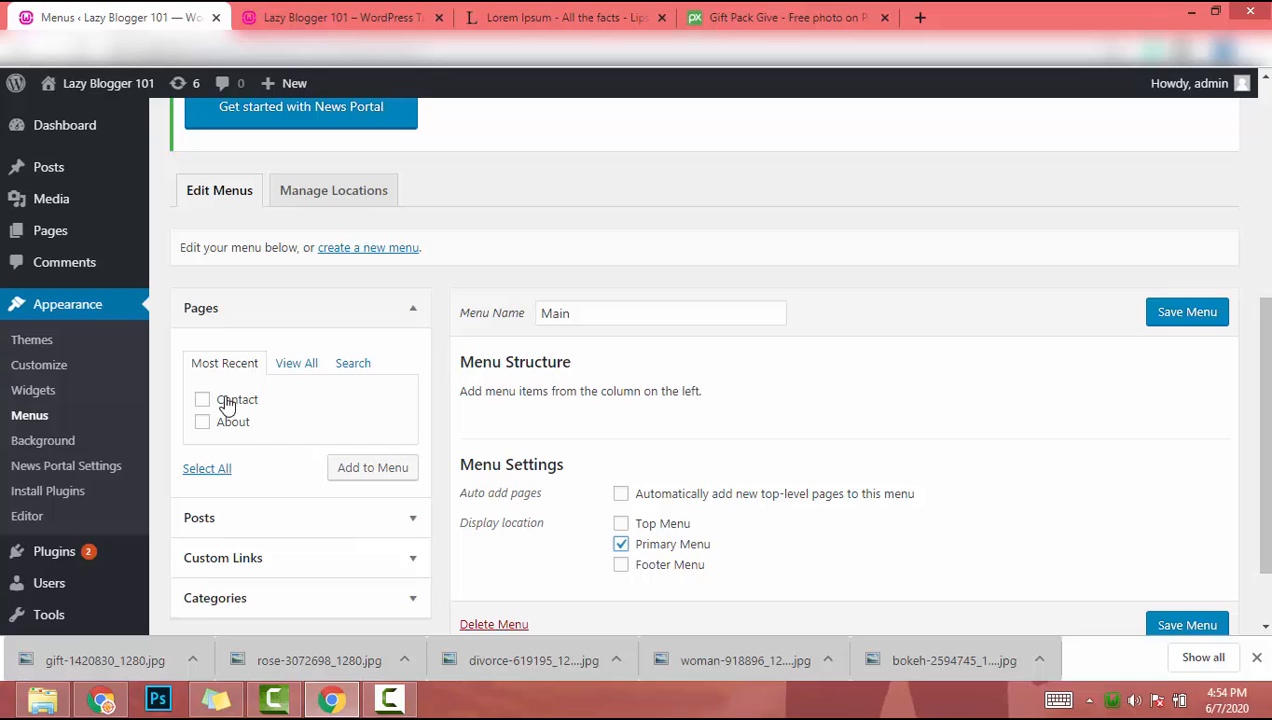
{"action": "scroll", "coordinate": [227, 400], "scroll_direction": "down", "scroll_amount": 1}
{"action": "left_click", "coordinate": [194, 215]}
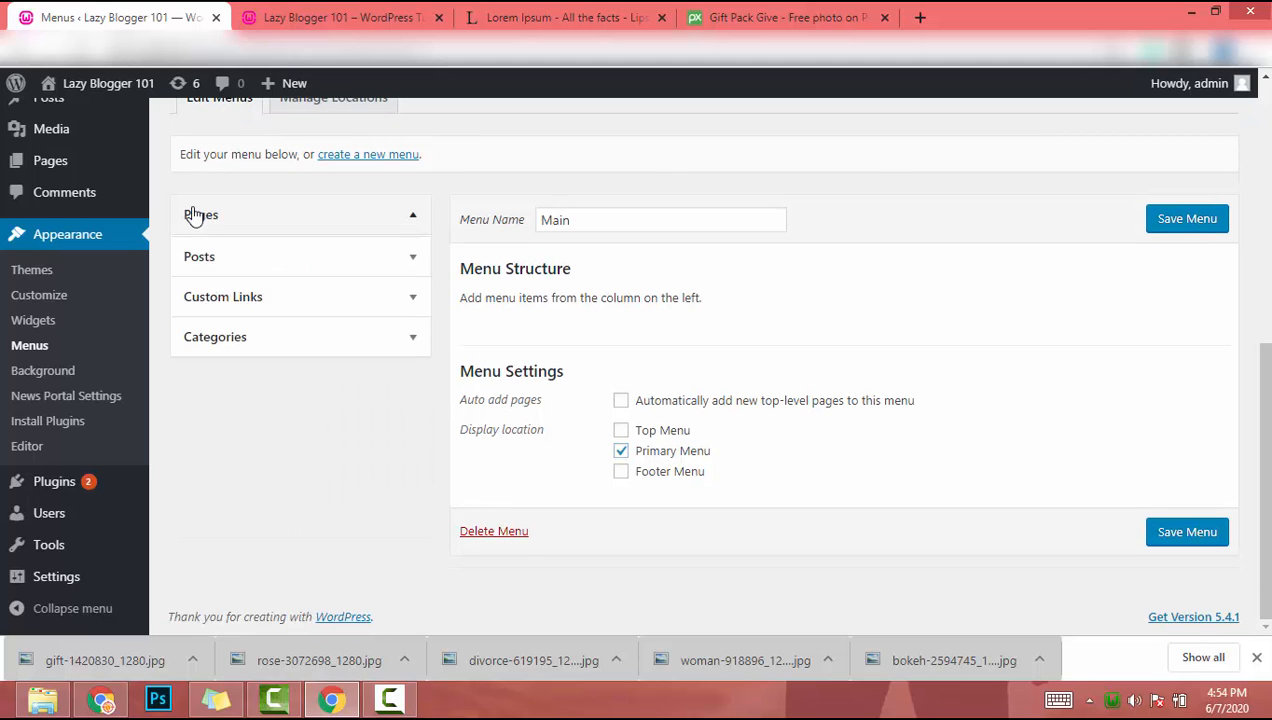
{"action": "left_click", "coordinate": [213, 307]}
{"action": "left_click", "coordinate": [233, 331]}
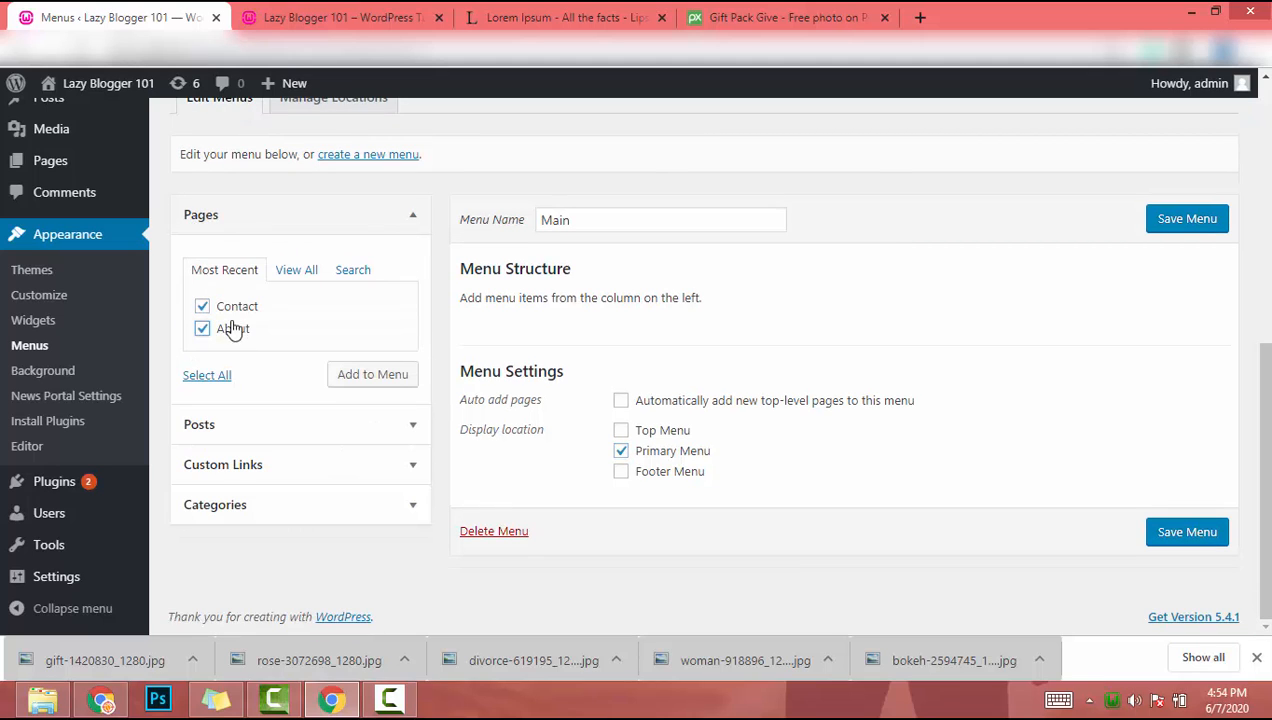
{"action": "left_click", "coordinate": [366, 389]}
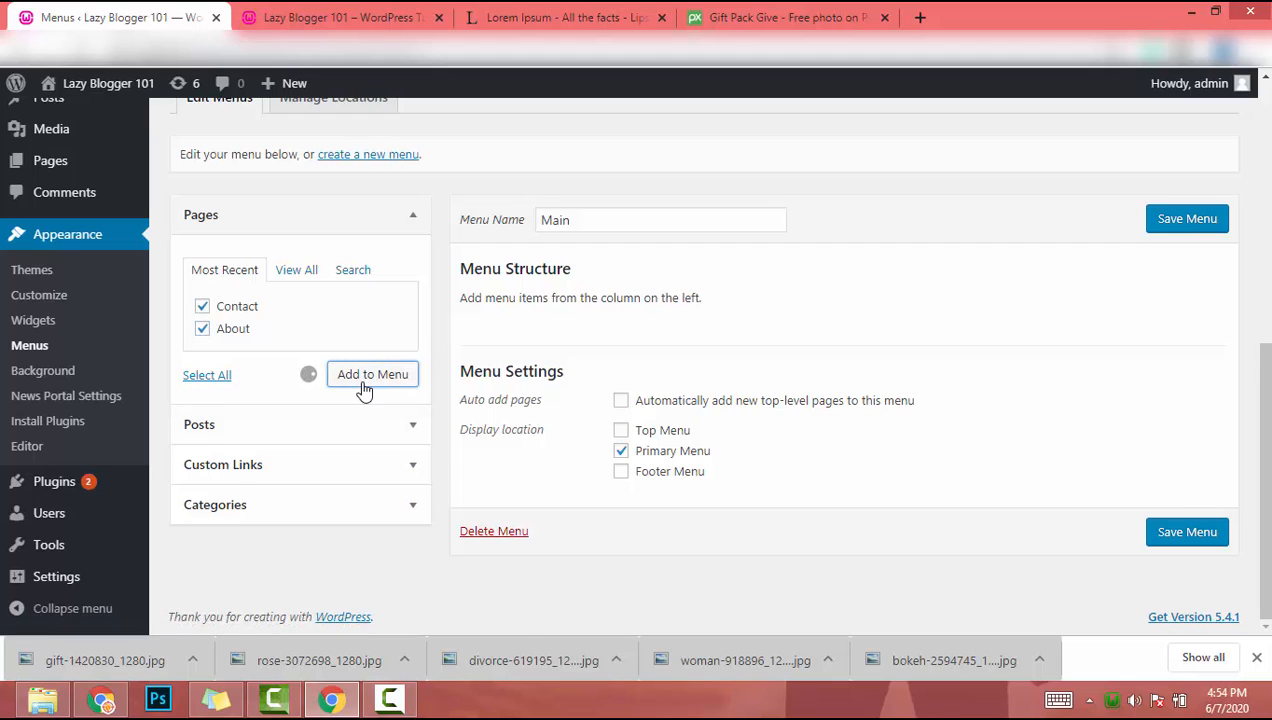
{"action": "left_click_drag", "start_coordinate": [561, 389], "coordinate": [575, 345]}
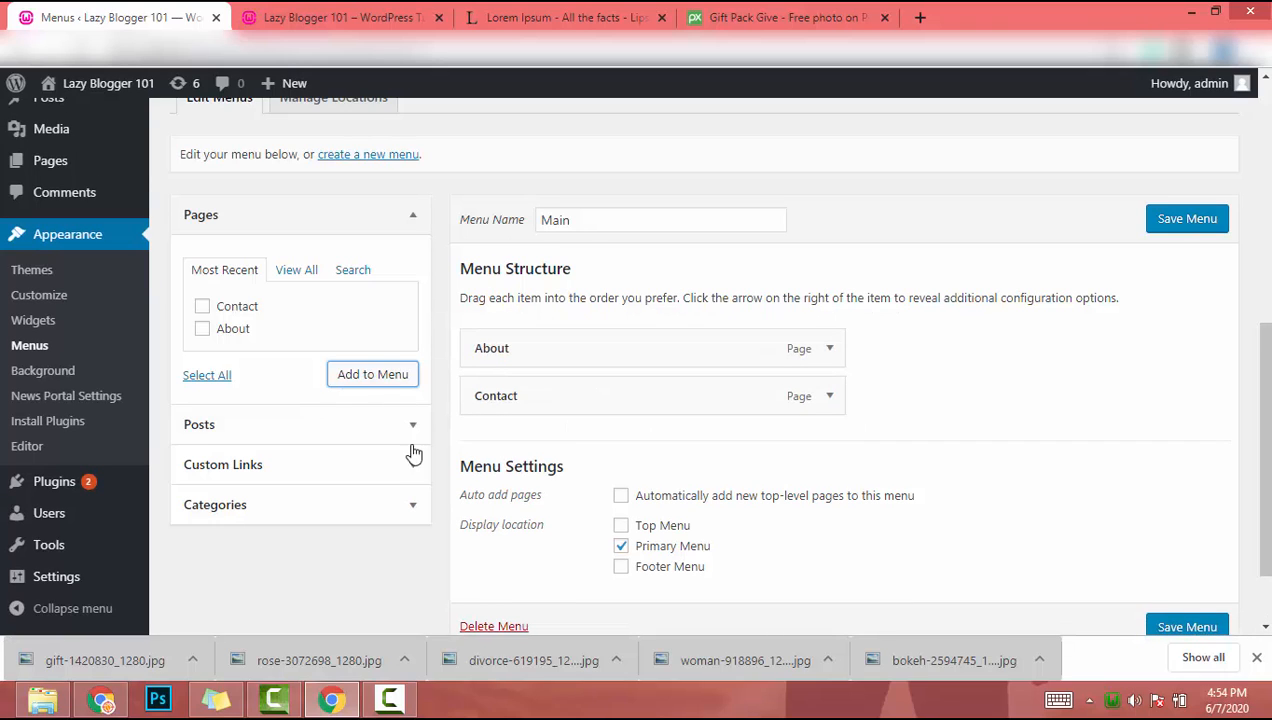
- Add the Relationship Advice, Breakup, Marrage and Dating categories to the Main menu
{"action": "left_click", "coordinate": [228, 429]}
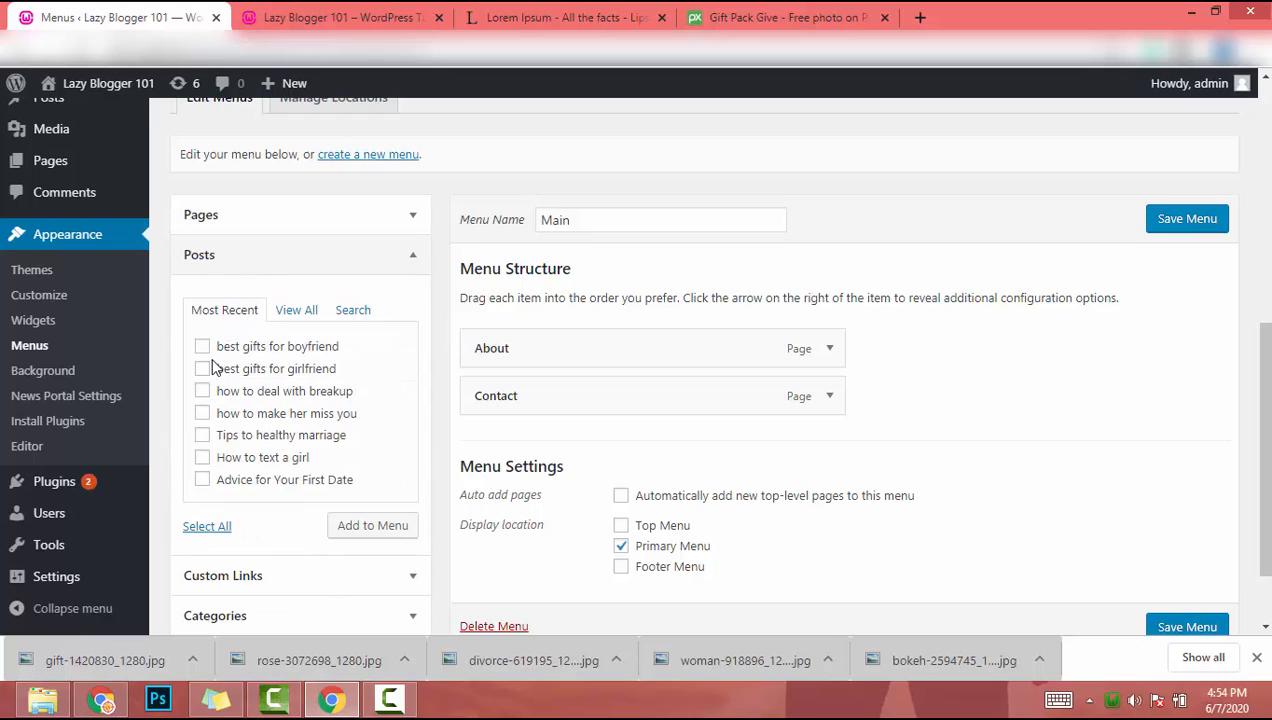
{"action": "left_click", "coordinate": [238, 270]}
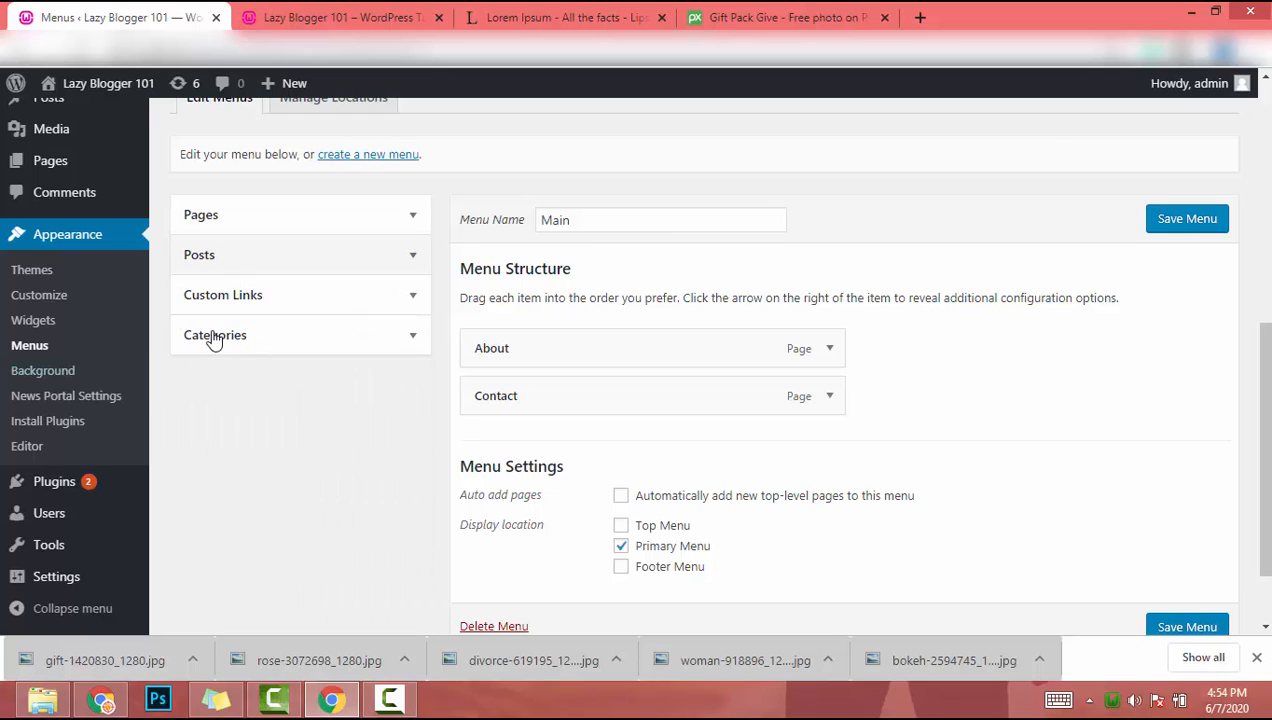
{"action": "left_click", "coordinate": [245, 344]}
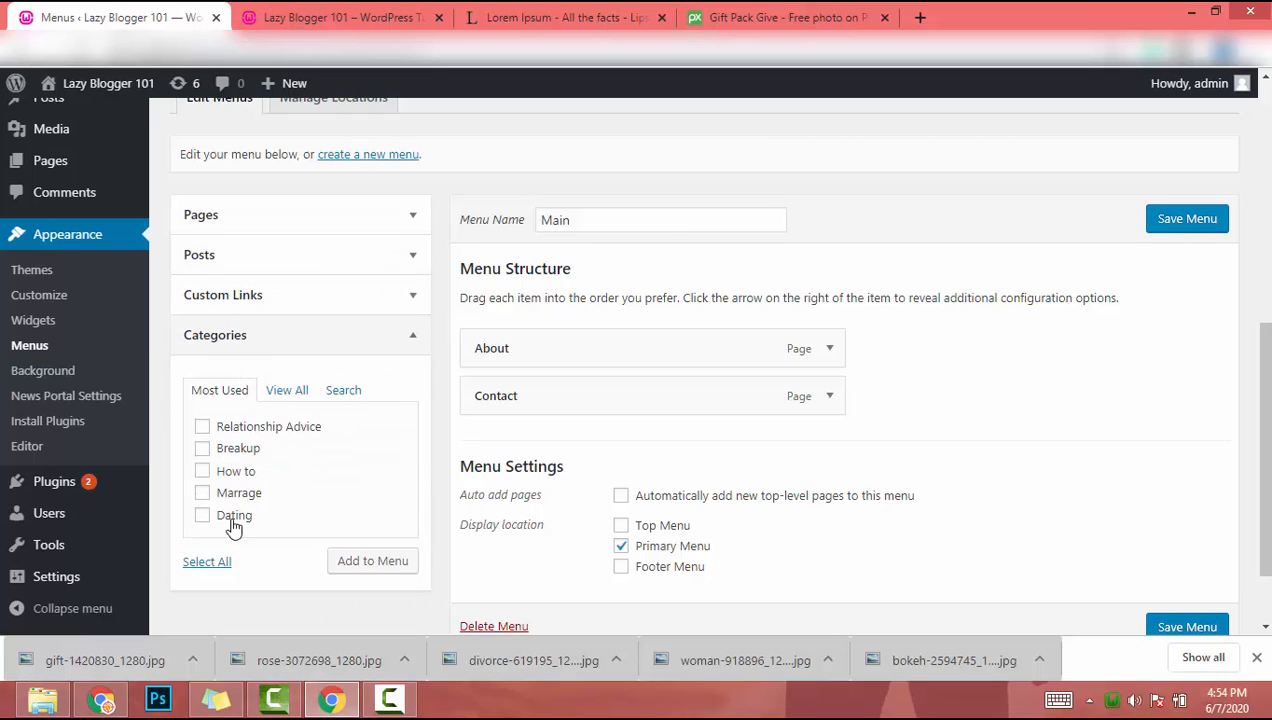
{"action": "scroll", "coordinate": [333, 481], "scroll_direction": "down", "scroll_amount": 2}
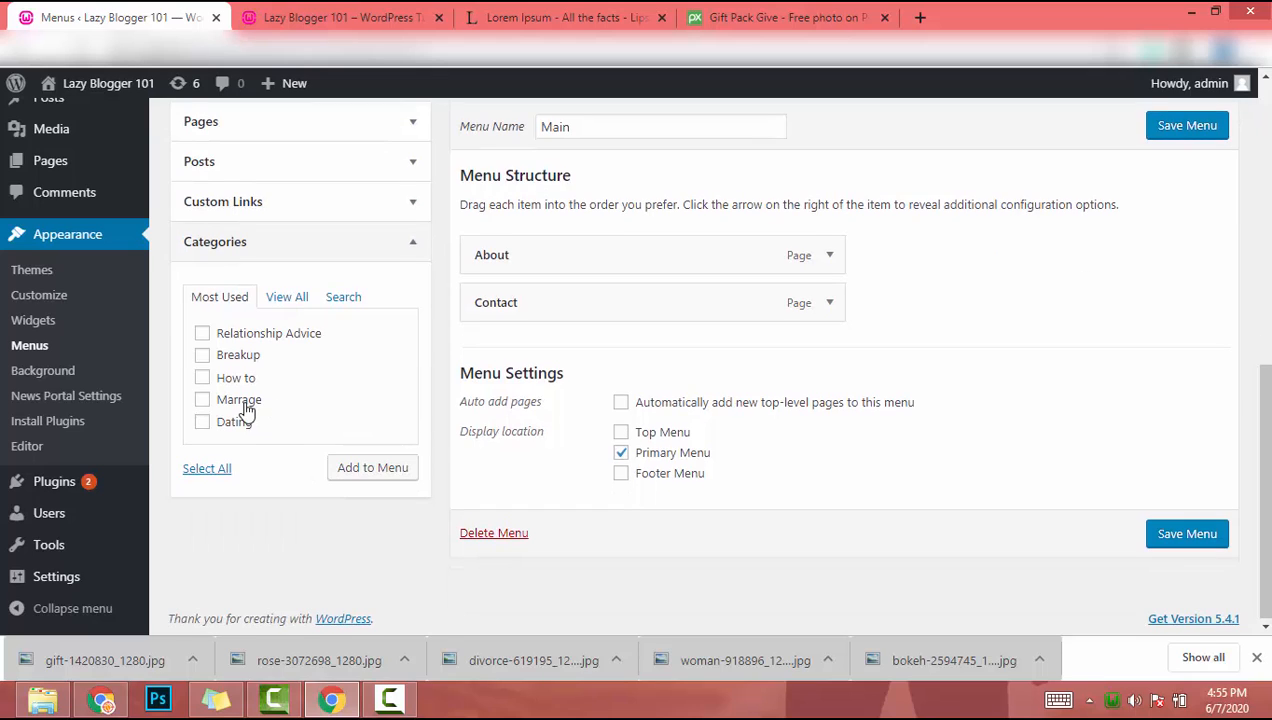
{"action": "left_click", "coordinate": [205, 334]}
{"action": "left_click", "coordinate": [225, 360]}
{"action": "left_click", "coordinate": [245, 402]}
{"action": "left_click", "coordinate": [244, 425]}
{"action": "left_click", "coordinate": [370, 469]}
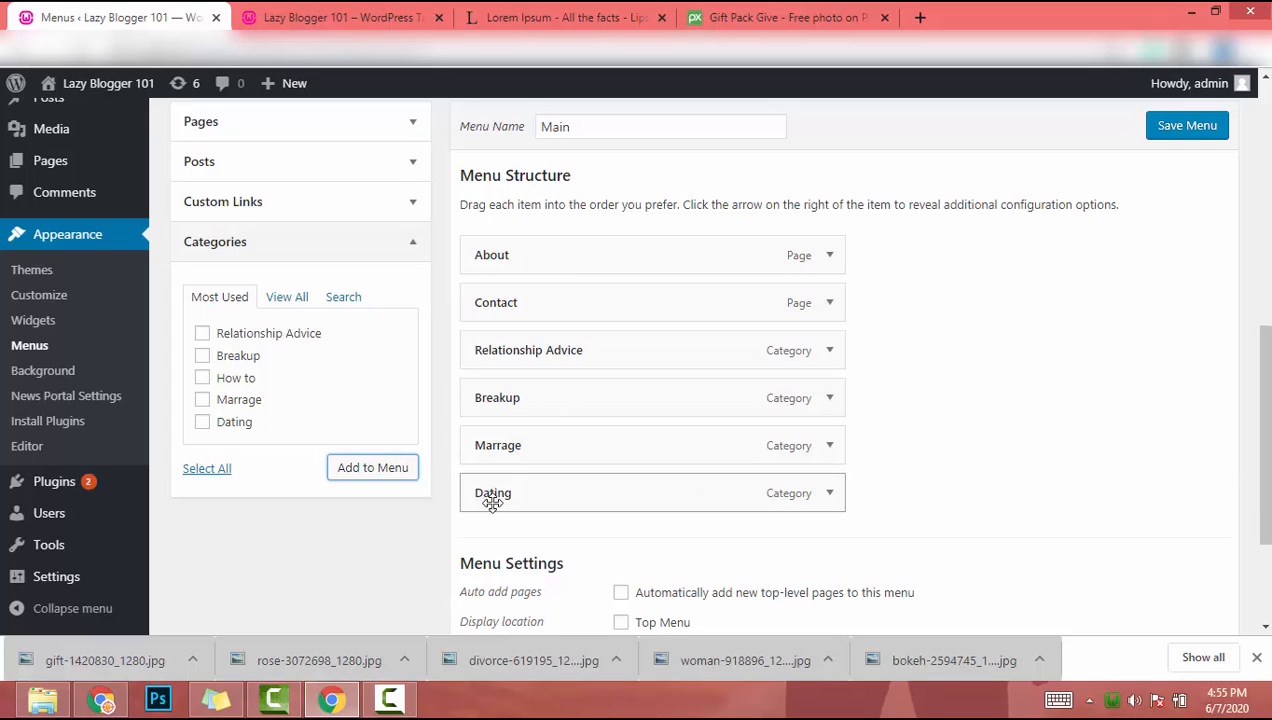
- Nest Dating as a sub item of Relationship Advice and add the How to category to the menu
{"action": "left_click_drag", "start_coordinate": [497, 493], "coordinate": [575, 405]}
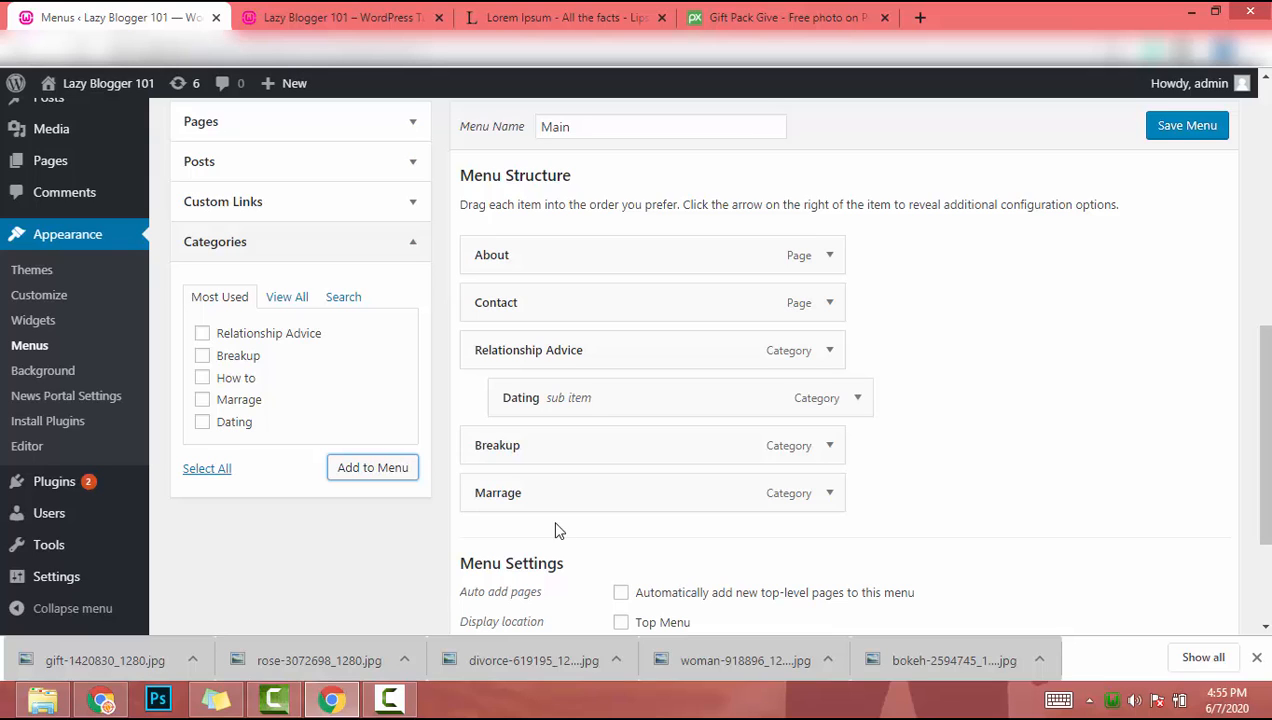
{"action": "left_click", "coordinate": [226, 382]}
{"action": "left_click", "coordinate": [372, 467]}
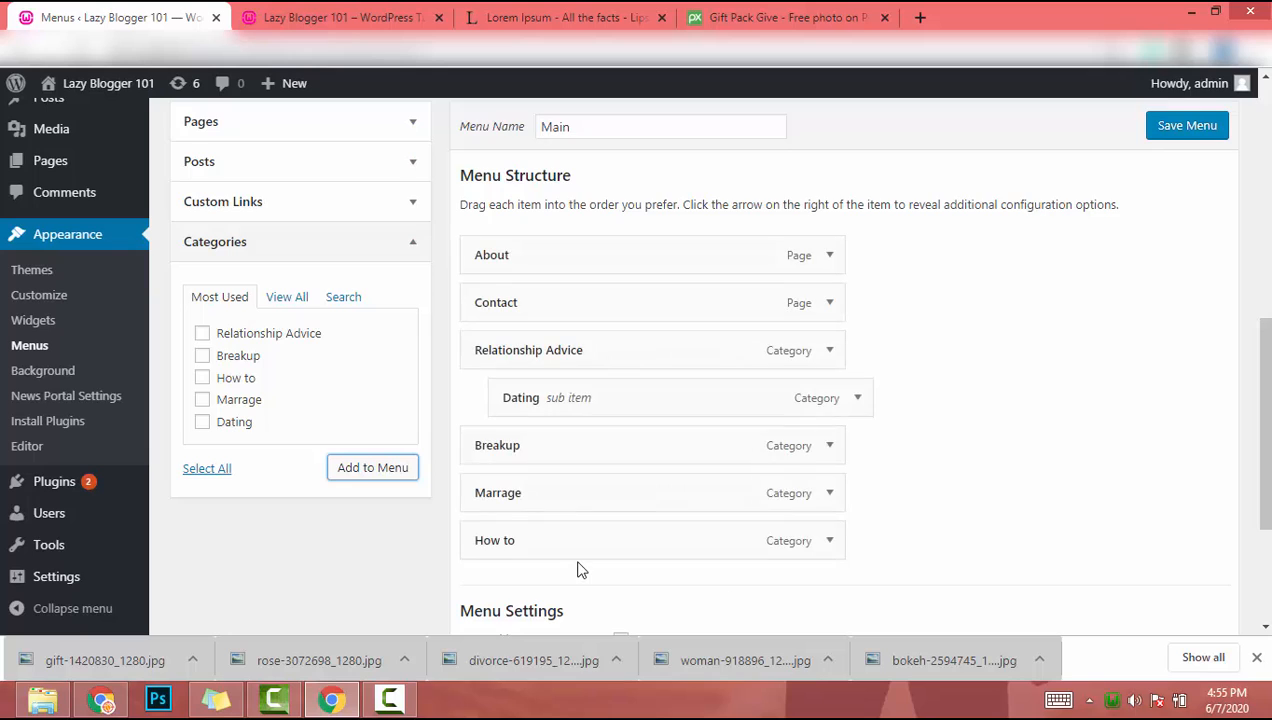
- Move How to above Breakup and nest Marrage under Relationship Advice, below Dating
{"action": "scroll", "coordinate": [580, 550], "scroll_direction": "down", "scroll_amount": 1}
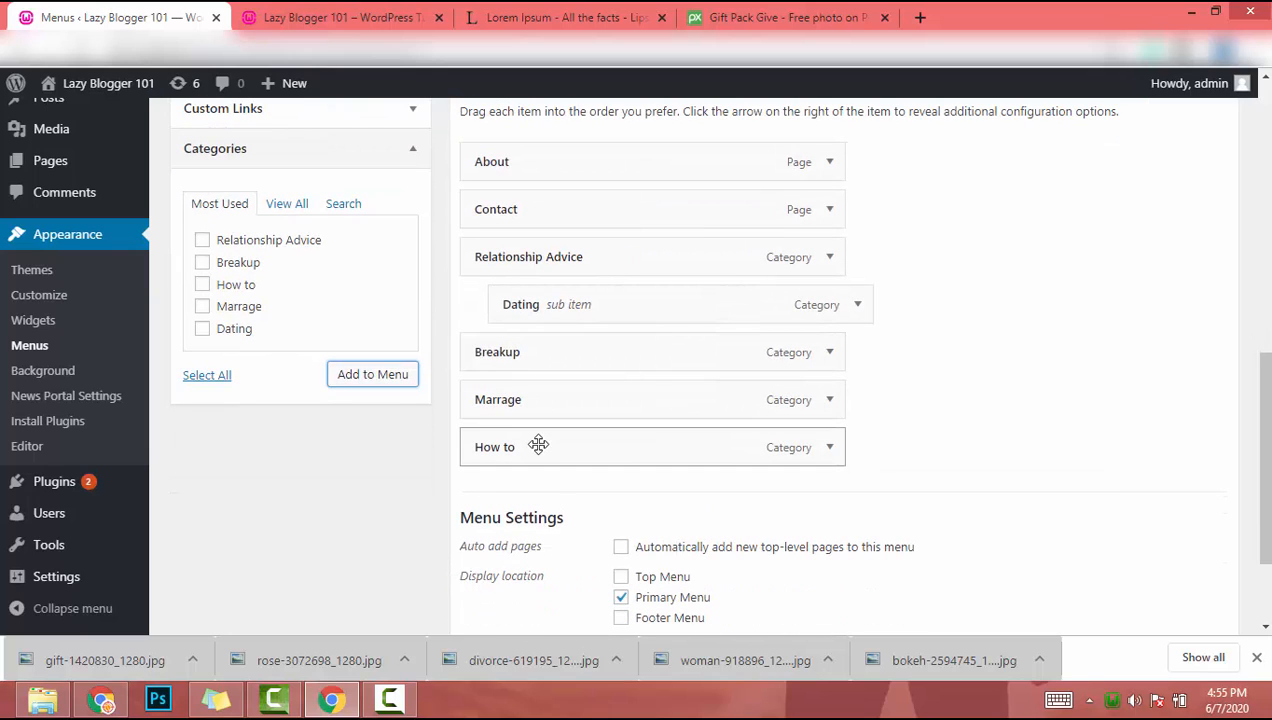
{"action": "left_click_drag", "start_coordinate": [538, 444], "coordinate": [530, 365]}
{"action": "left_click_drag", "start_coordinate": [524, 461], "coordinate": [556, 378]}
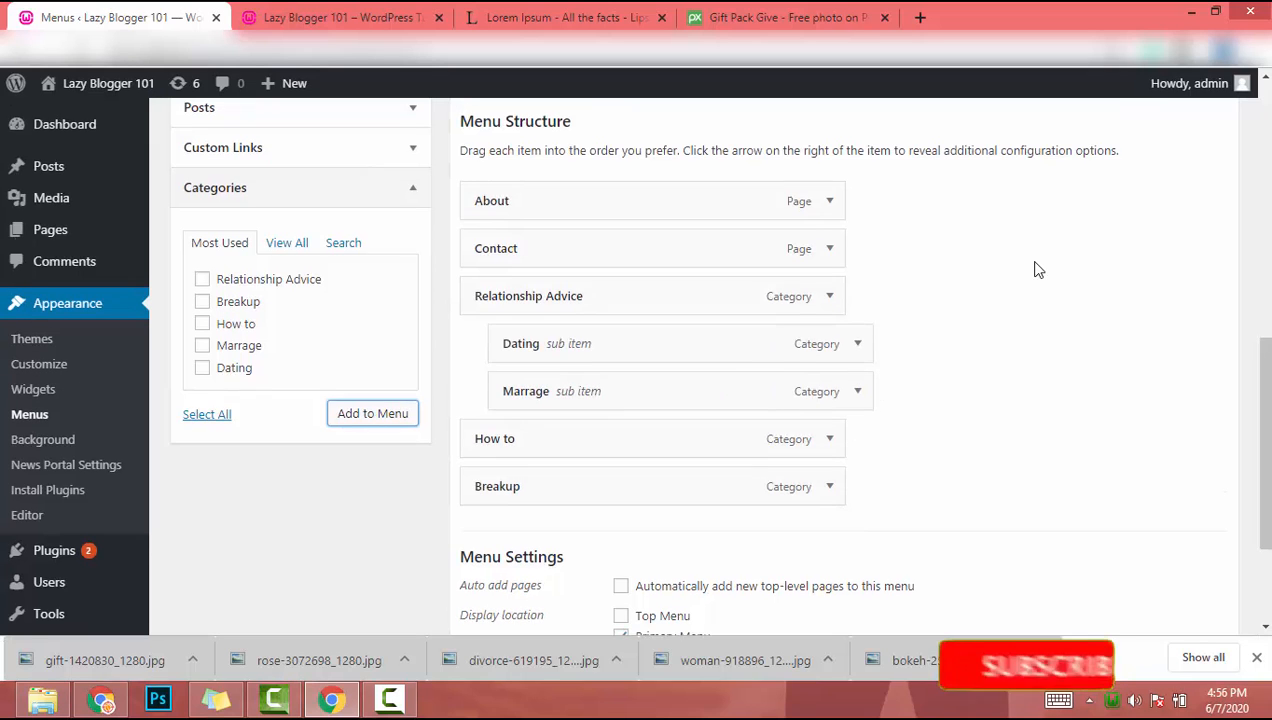
- Save the Main menu and check its navigation bar and Relationship Advice submenu on the blog's site
{"action": "scroll", "coordinate": [1036, 268], "scroll_direction": "down", "scroll_amount": 2}
{"action": "scroll", "coordinate": [1036, 268], "scroll_direction": "up", "scroll_amount": 1}
{"action": "scroll", "coordinate": [1035, 380], "scroll_direction": "down", "scroll_amount": 1}
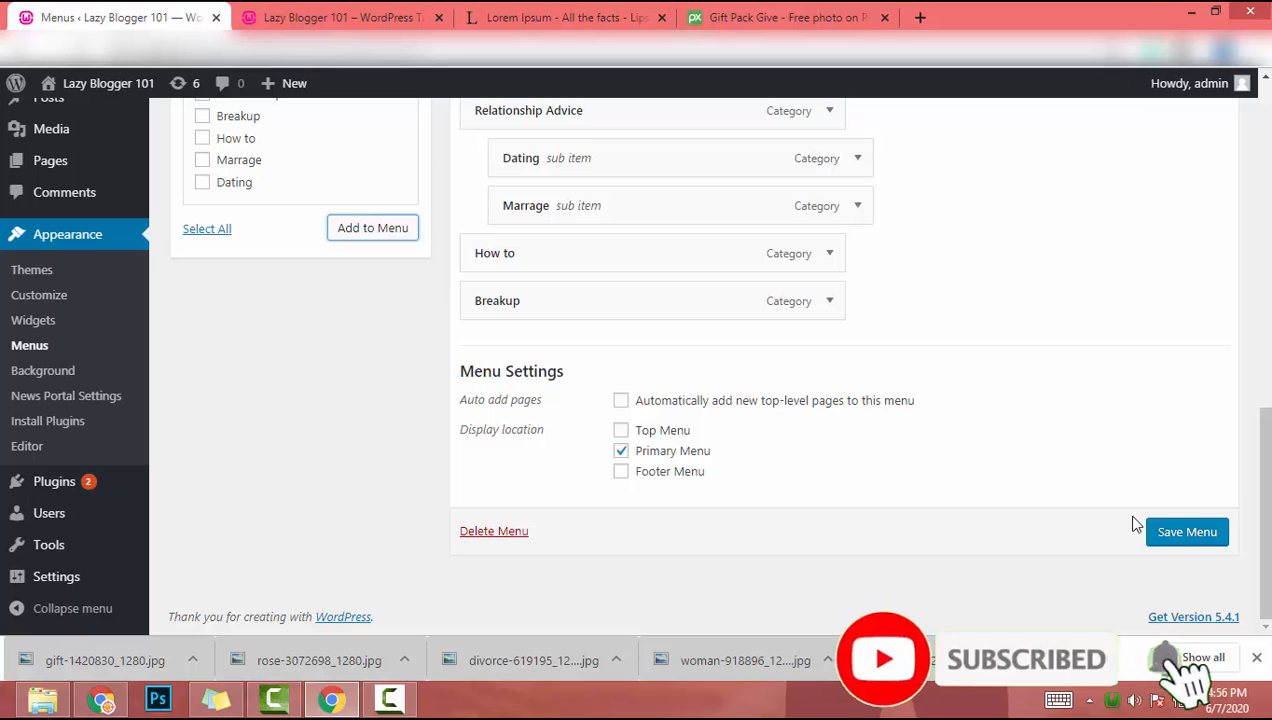
{"action": "left_click", "coordinate": [1170, 532]}
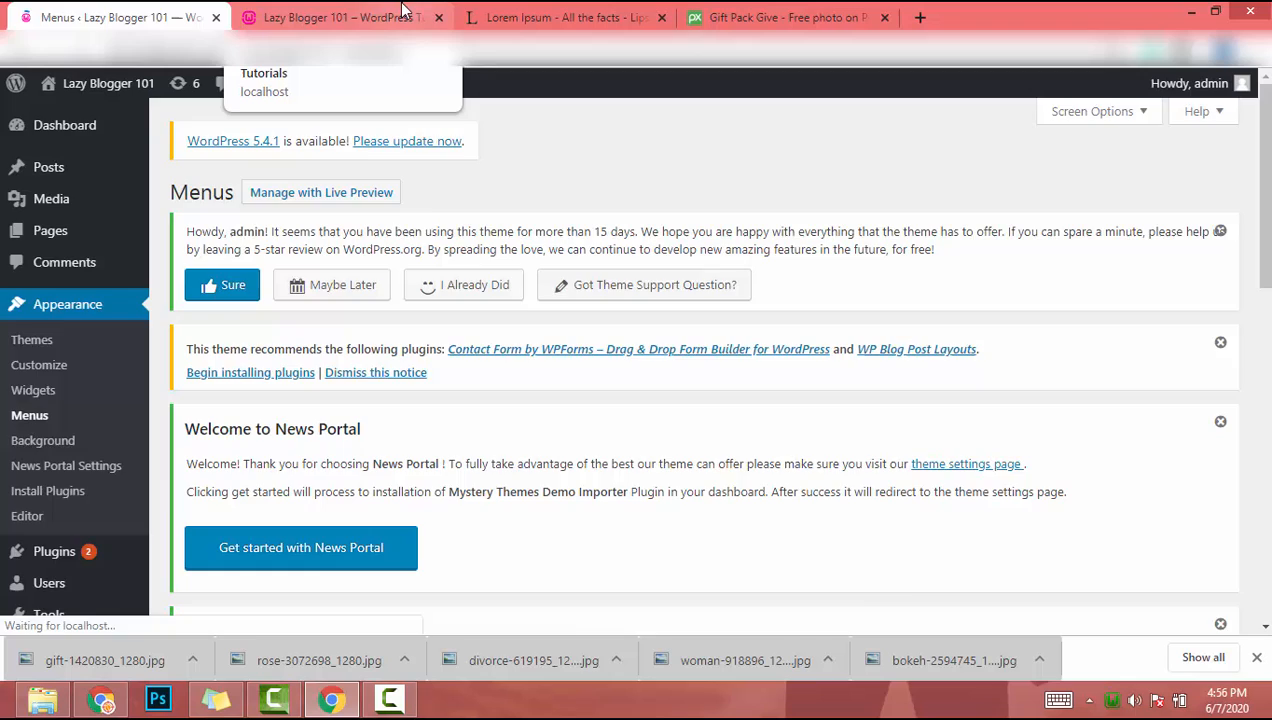
{"action": "left_click", "coordinate": [404, 12]}
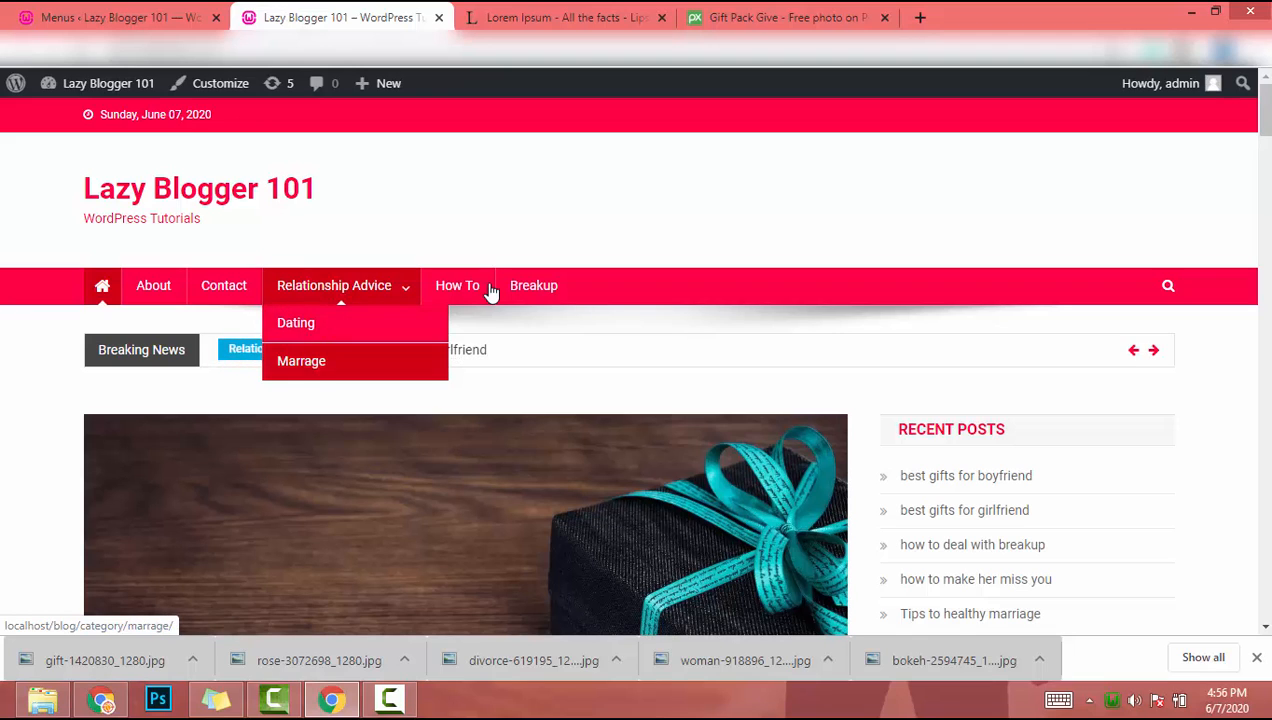
- Return to the menu editor, move Contact to the end of the Main menu, and save it
{"action": "key", "text": "ctrl+shift+Tab"}
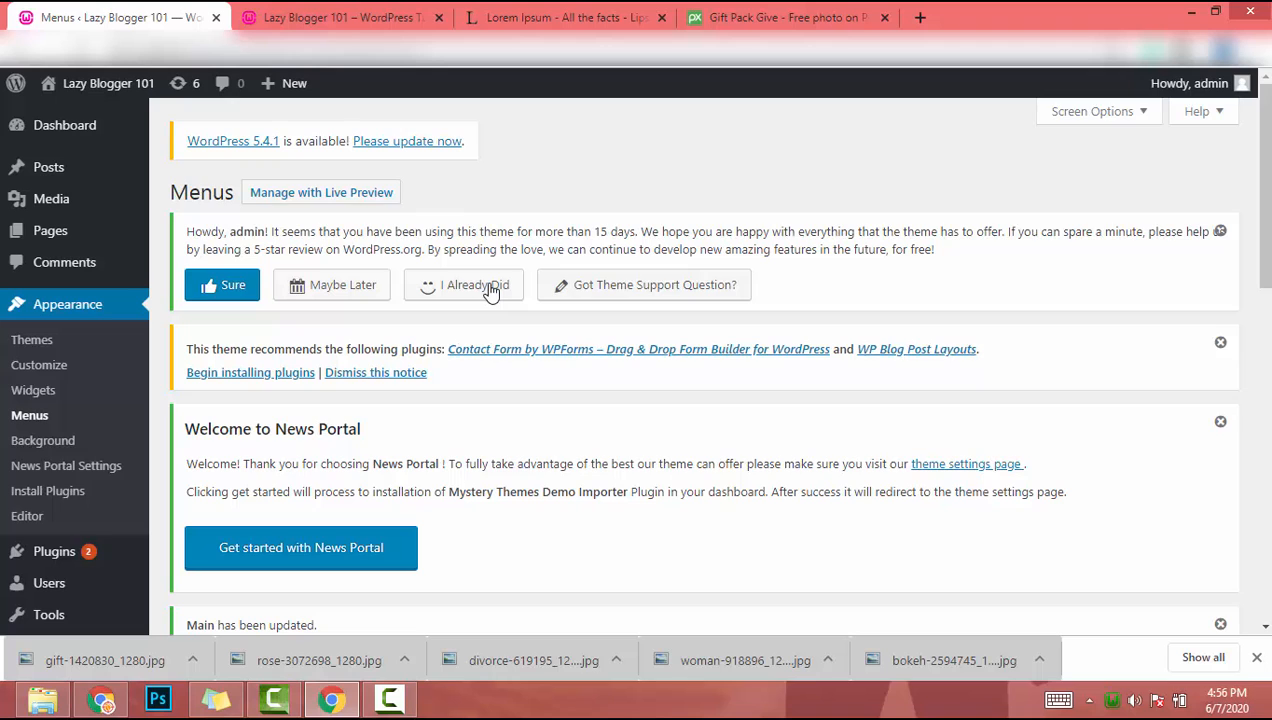
{"action": "scroll", "coordinate": [490, 290], "scroll_direction": "down", "scroll_amount": 7}
{"action": "scroll", "coordinate": [490, 290], "scroll_direction": "down", "scroll_amount": 1}
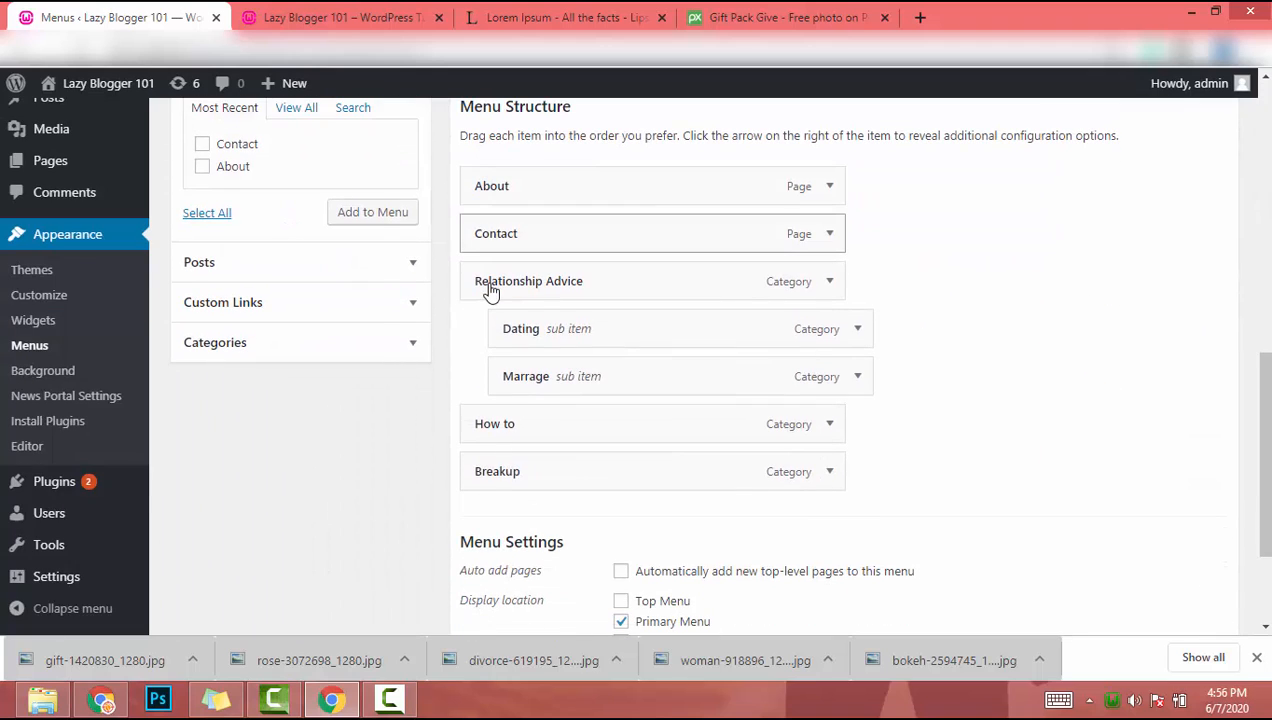
{"action": "mouse_move", "coordinate": [640, 233]}
{"action": "left_mouse_down"}
{"action": "mouse_move", "coordinate": [631, 501]}
{"action": "mouse_move", "coordinate": [631, 480]}
{"action": "left_mouse_up"}
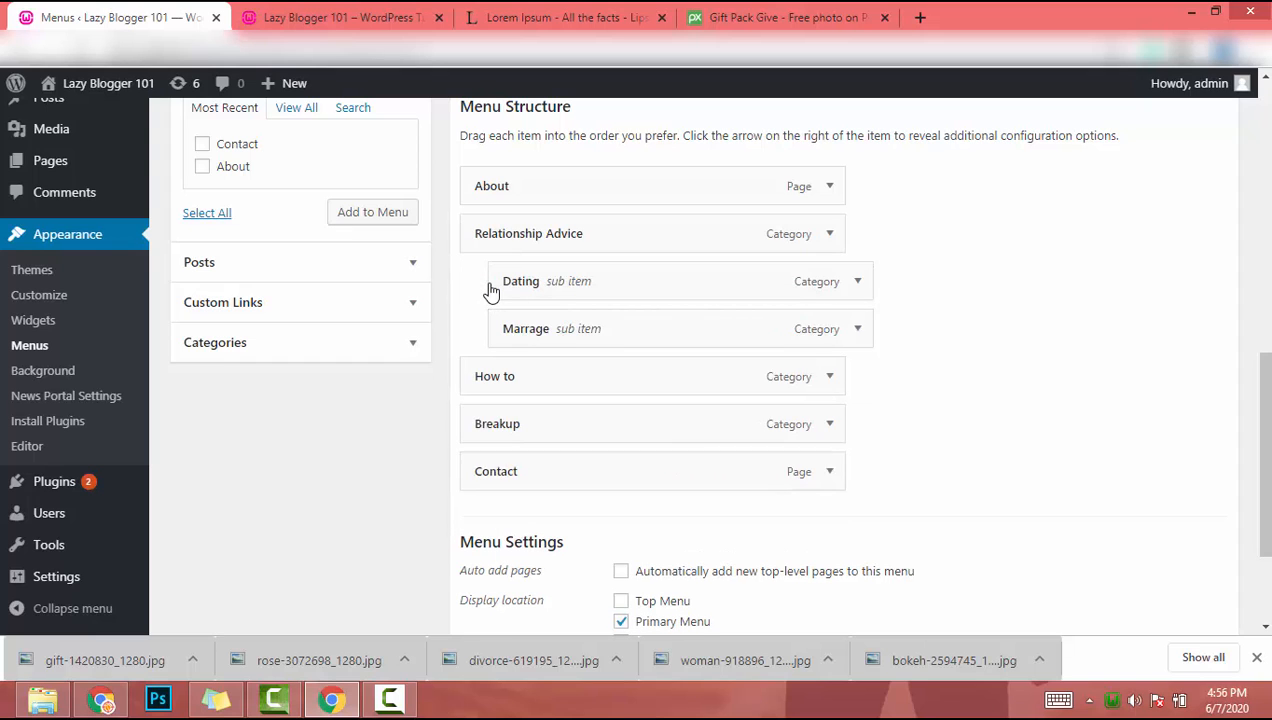
{"action": "scroll", "coordinate": [491, 292], "scroll_direction": "up", "scroll_amount": 4}
{"action": "left_click", "coordinate": [1187, 429]}
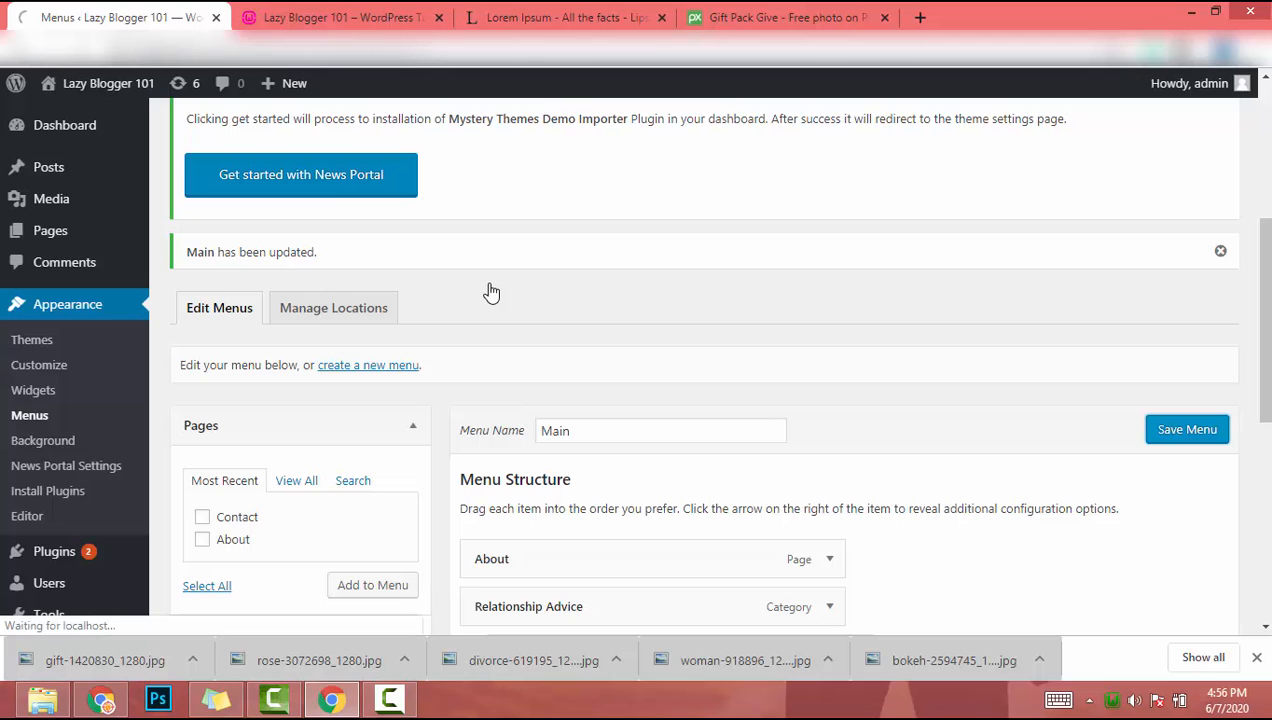
- Check the reordered navigation on the blog's site and look through the Relationship Advice category's posts
{"action": "left_click", "coordinate": [385, 17]}
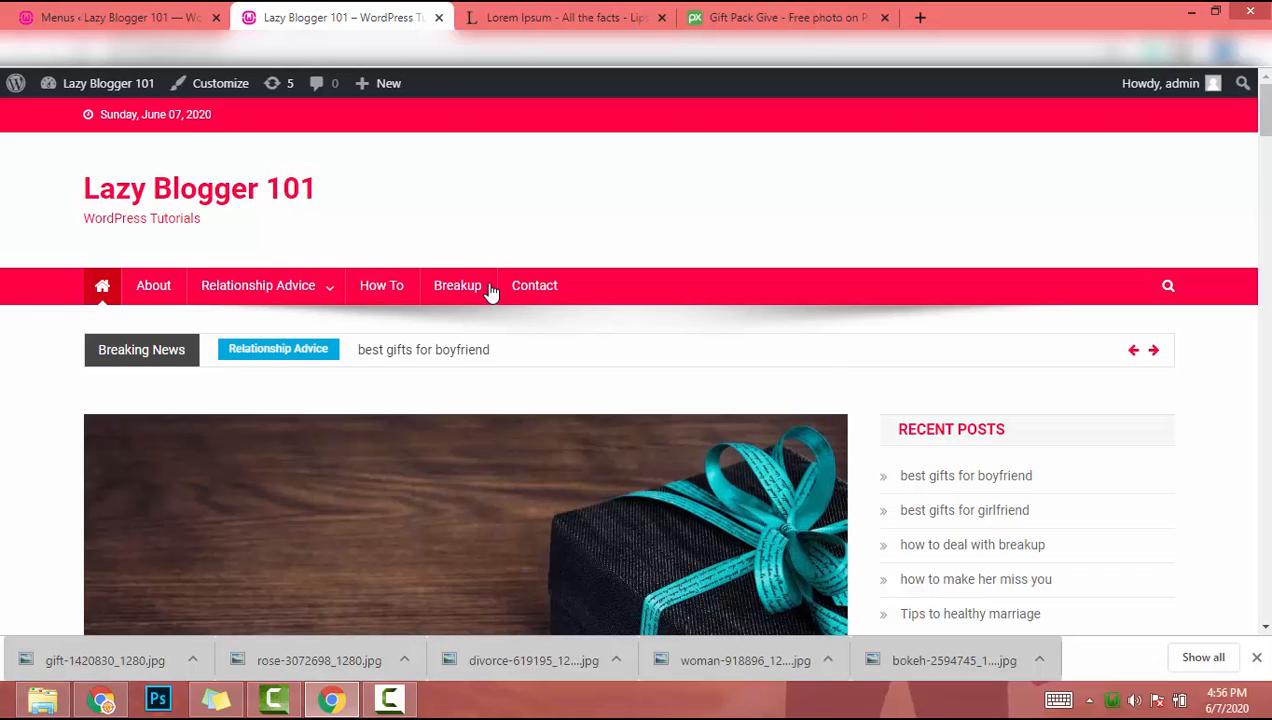
{"action": "mouse_move", "coordinate": [262, 287]}
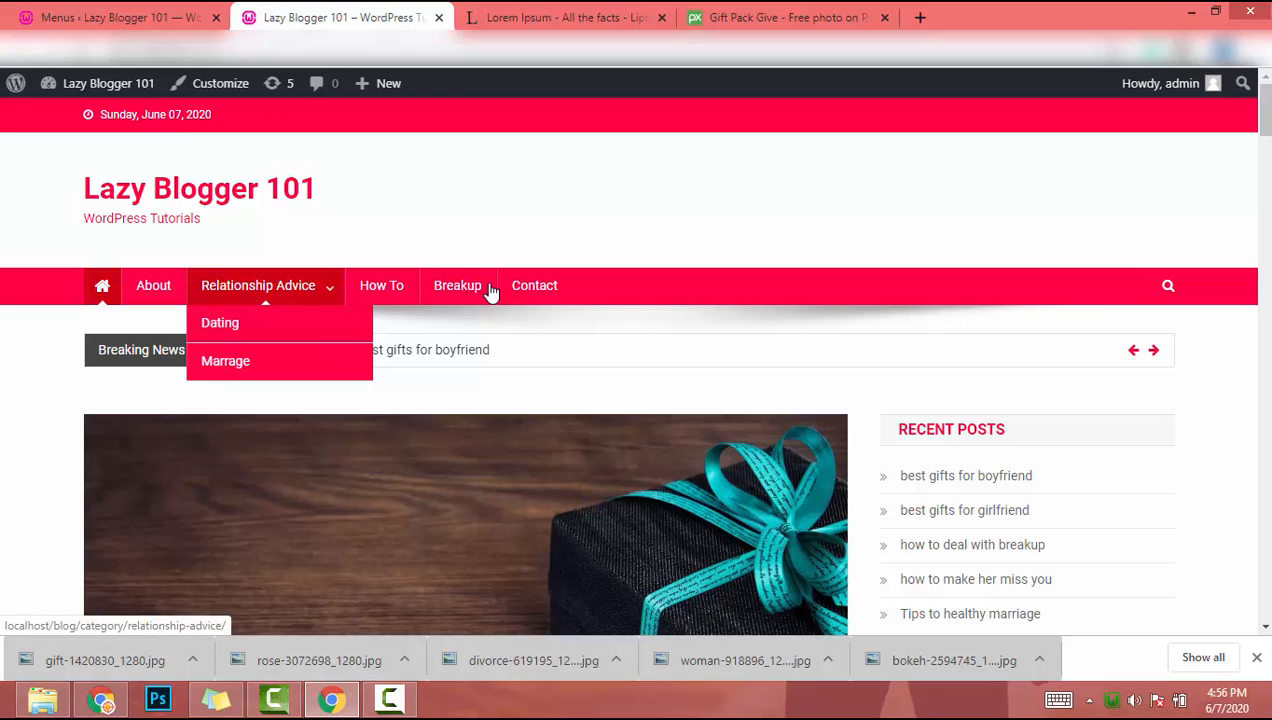
{"action": "left_click", "coordinate": [262, 287]}
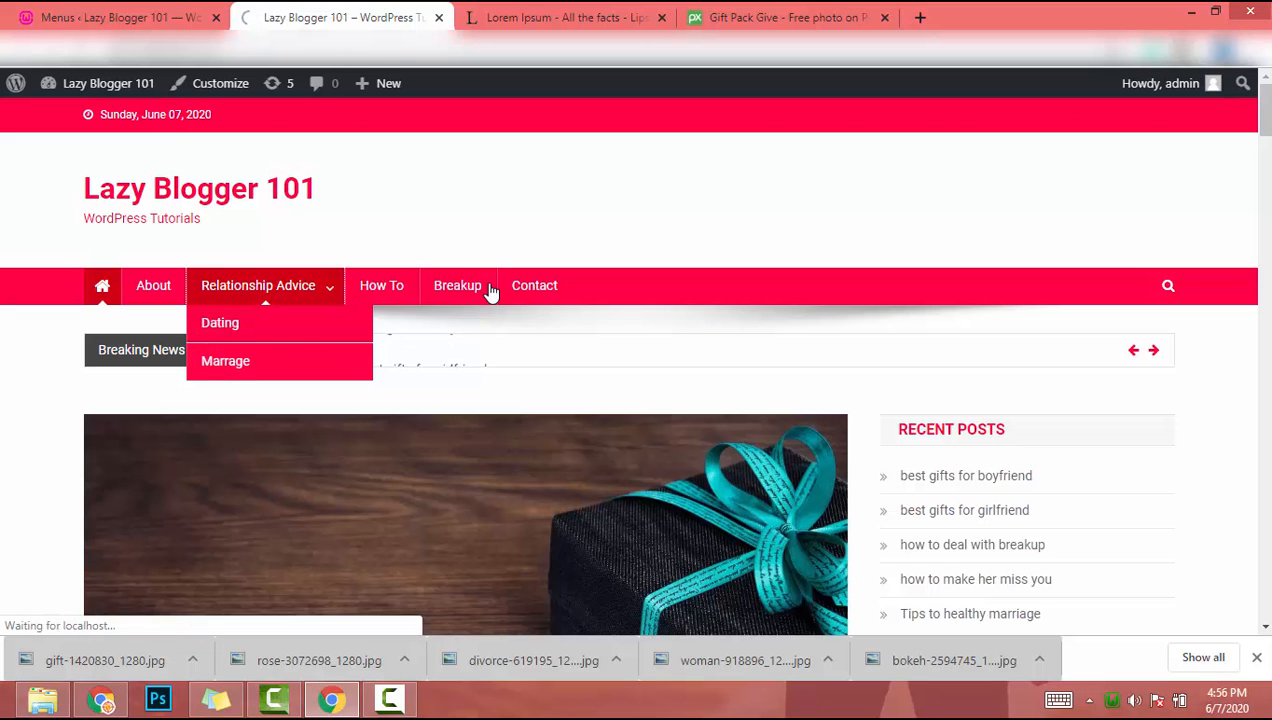
{"action": "scroll", "coordinate": [490, 290], "scroll_direction": "down", "scroll_amount": 12}
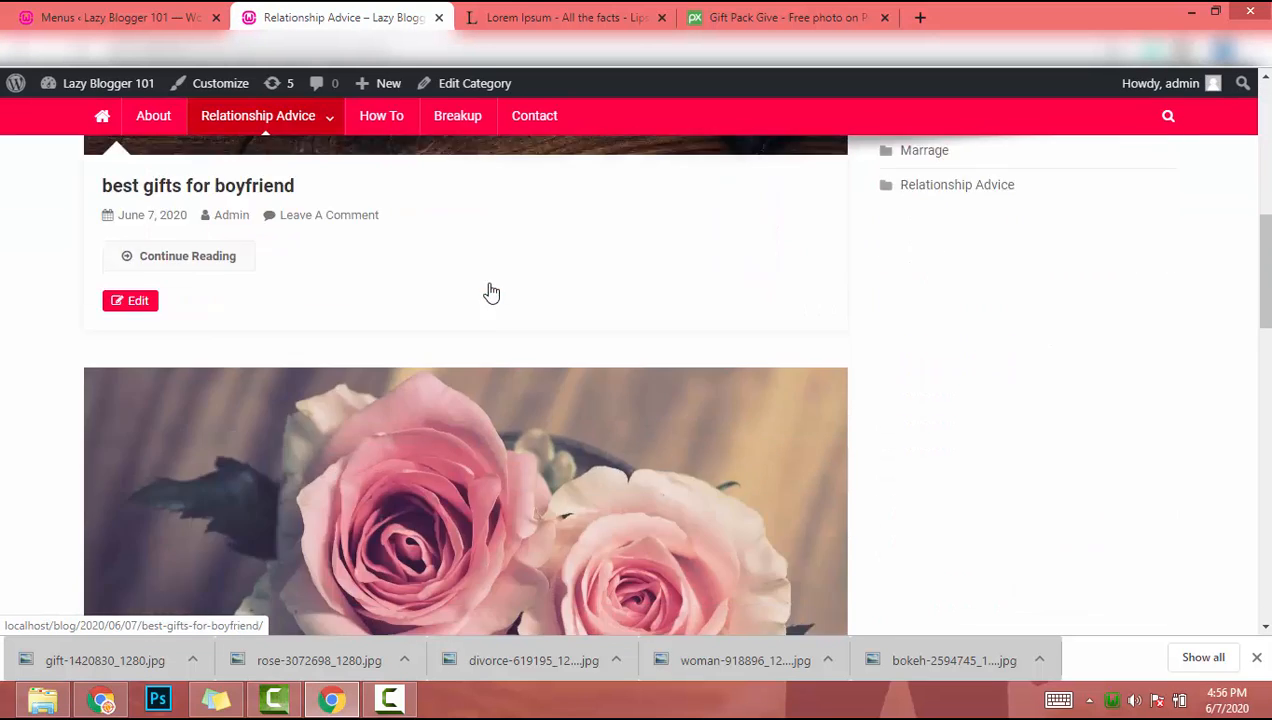
{"action": "scroll", "coordinate": [491, 292], "scroll_direction": "down", "scroll_amount": 9}
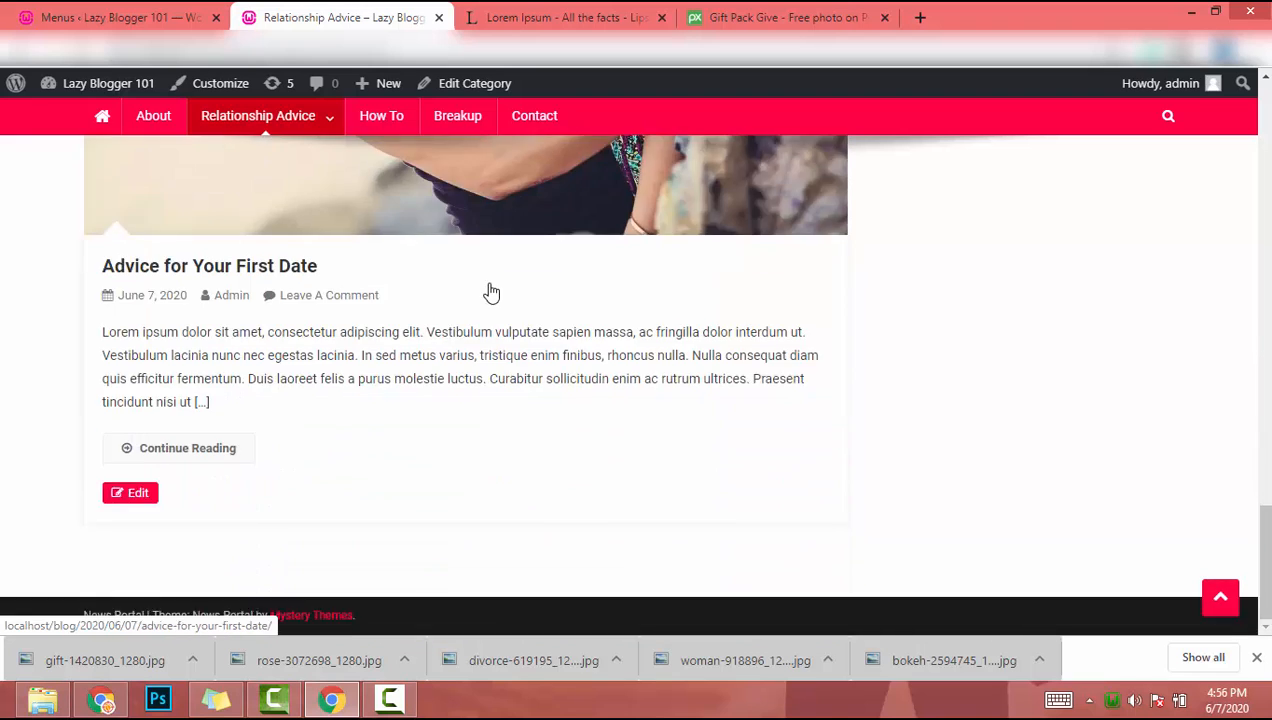
{"action": "scroll", "coordinate": [491, 292], "scroll_direction": "up", "scroll_amount": 20}
{"action": "scroll", "coordinate": [491, 292], "scroll_direction": "up", "scroll_amount": 3}
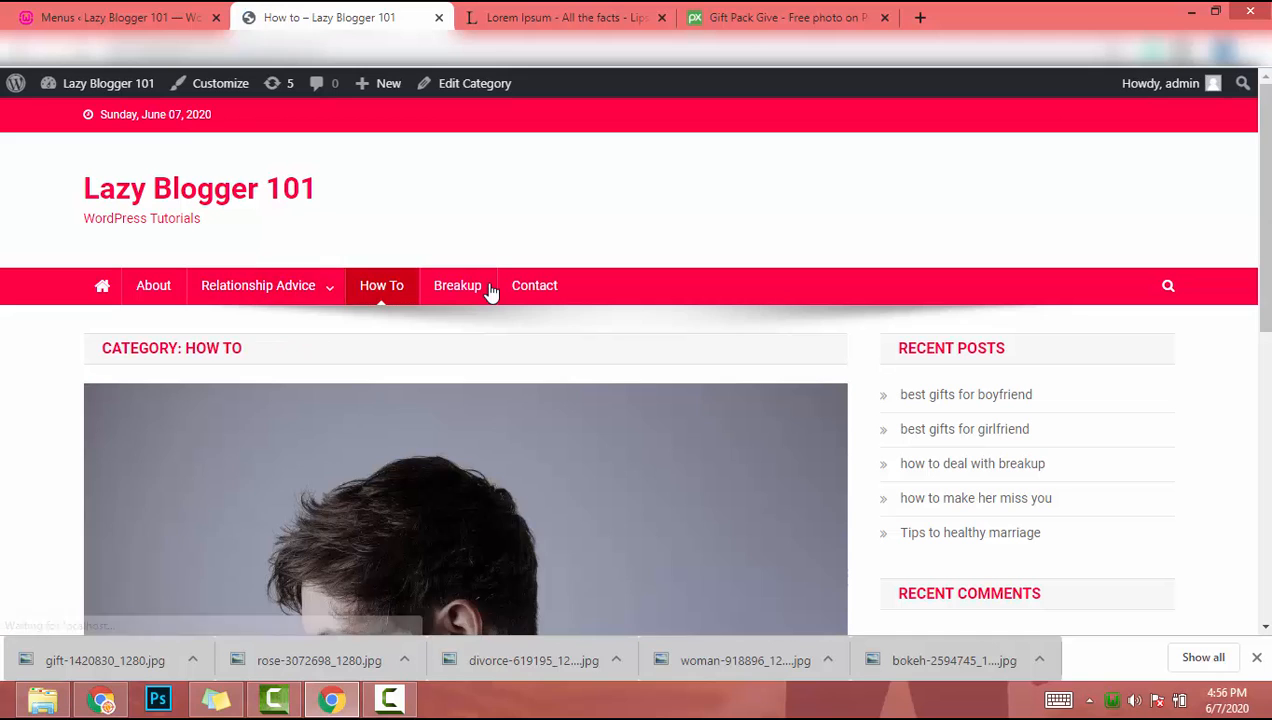
- Look through the posts on the How To and Breakup category pages
{"action": "scroll", "coordinate": [491, 292], "scroll_direction": "down", "scroll_amount": 1}
{"action": "scroll", "coordinate": [491, 292], "scroll_direction": "down", "scroll_amount": 4}
{"action": "scroll", "coordinate": [491, 292], "scroll_direction": "up", "scroll_amount": 3}
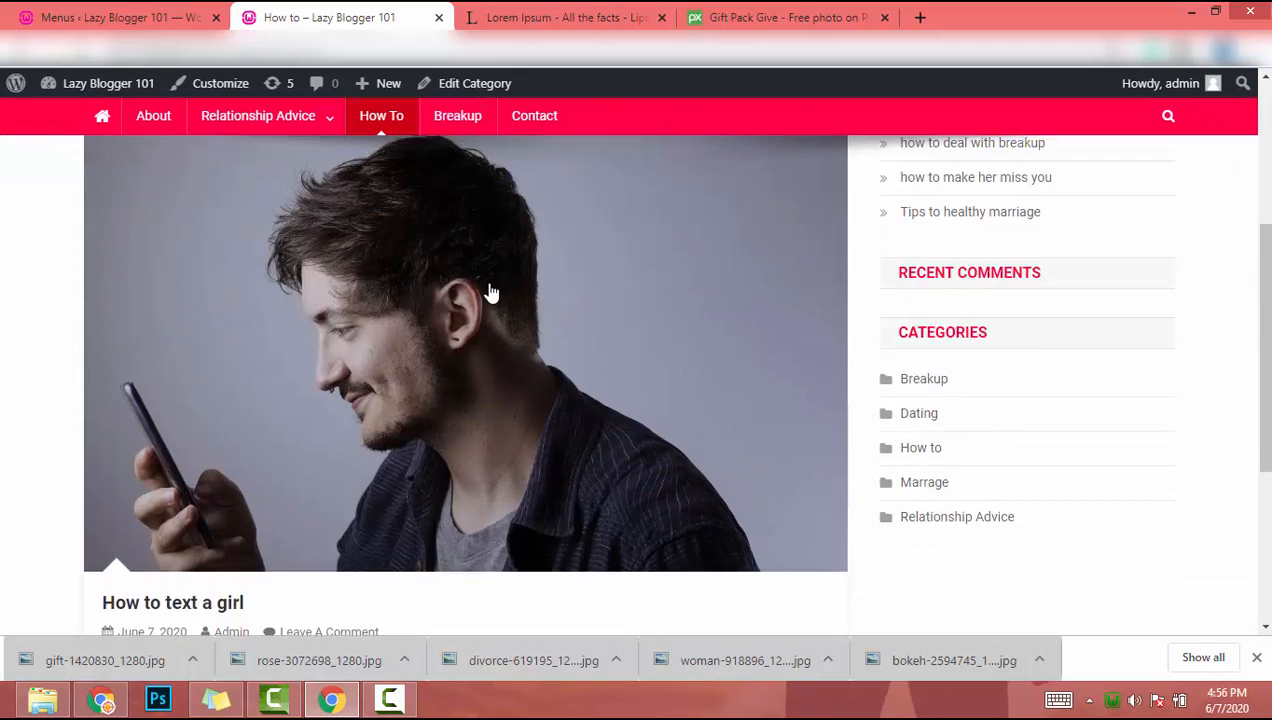
{"action": "scroll", "coordinate": [491, 292], "scroll_direction": "up", "scroll_amount": 2}
{"action": "scroll", "coordinate": [491, 292], "scroll_direction": "down", "scroll_amount": 2}
{"action": "scroll", "coordinate": [491, 292], "scroll_direction": "up", "scroll_amount": 2}
{"action": "left_click", "coordinate": [491, 290]}
{"action": "scroll", "coordinate": [491, 292], "scroll_direction": "down", "scroll_amount": 3}
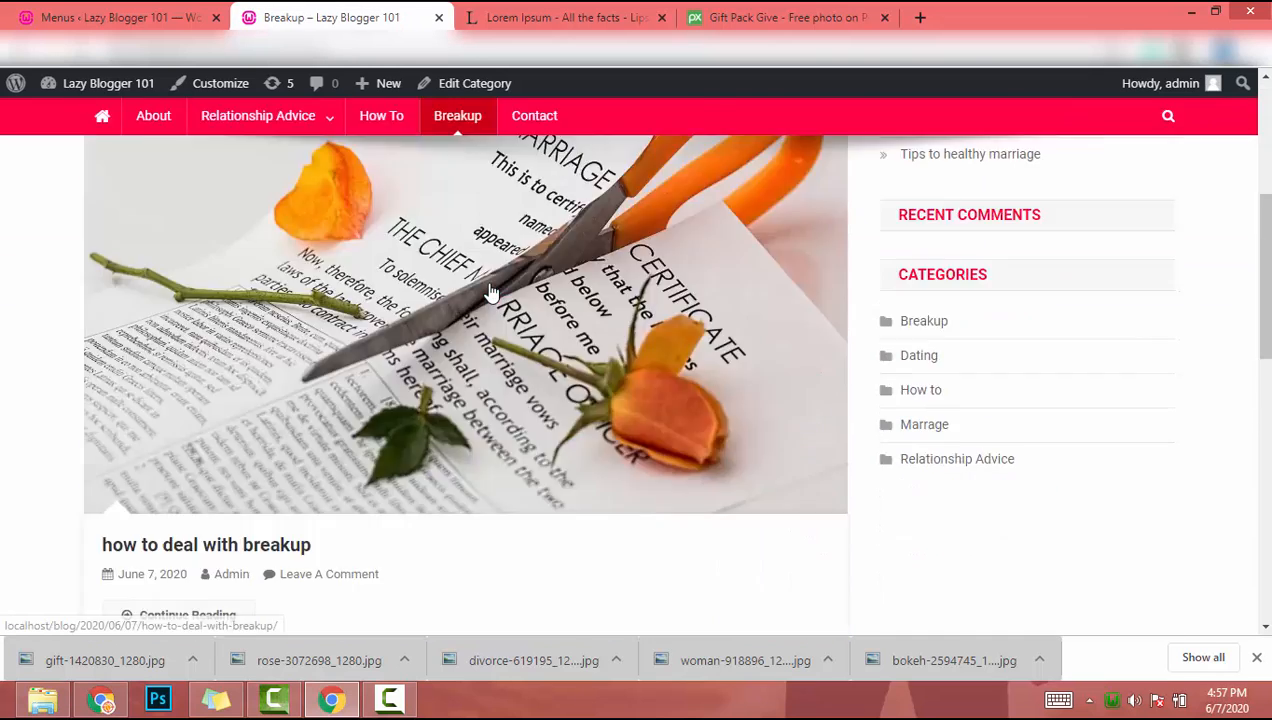
{"action": "scroll", "coordinate": [491, 292], "scroll_direction": "down", "scroll_amount": 5}
- Go back to the blog's home page and look through its posts and sidebar
{"action": "scroll", "coordinate": [491, 292], "scroll_direction": "down", "scroll_amount": 2}
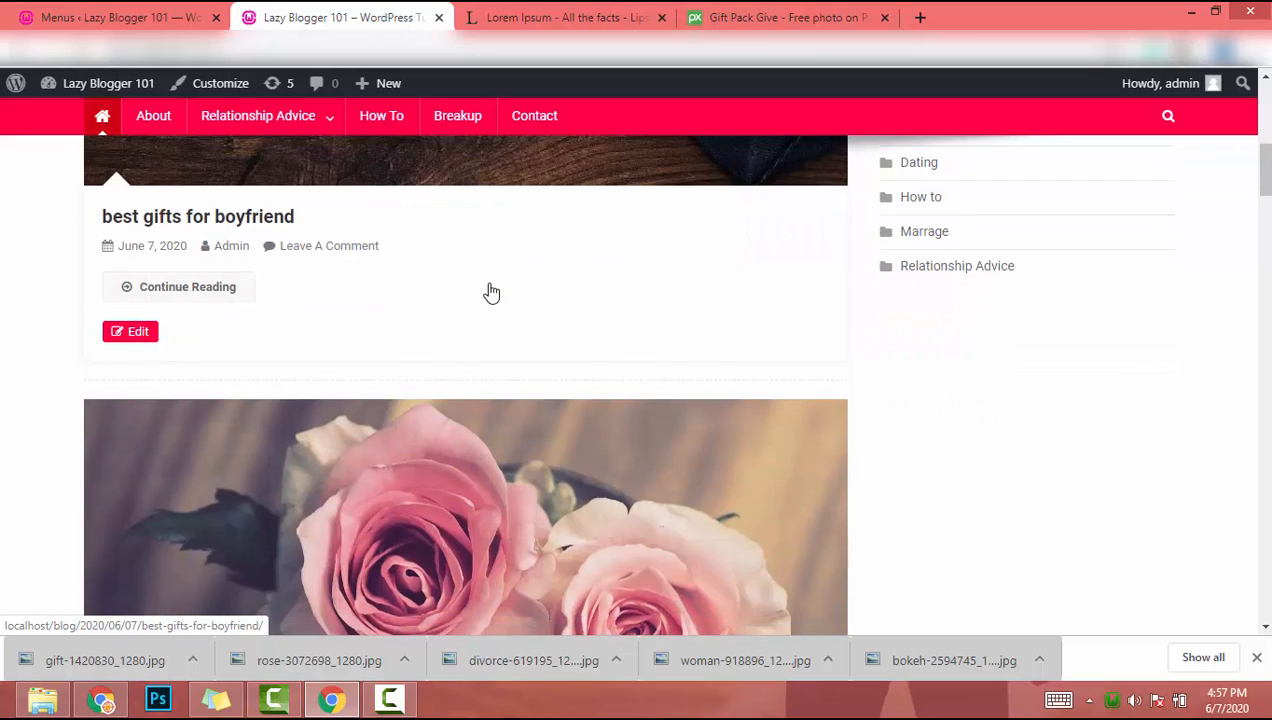
{"action": "scroll", "coordinate": [491, 292], "scroll_direction": "down", "scroll_amount": 3}
{"action": "scroll", "coordinate": [491, 292], "scroll_direction": "down", "scroll_amount": 3}
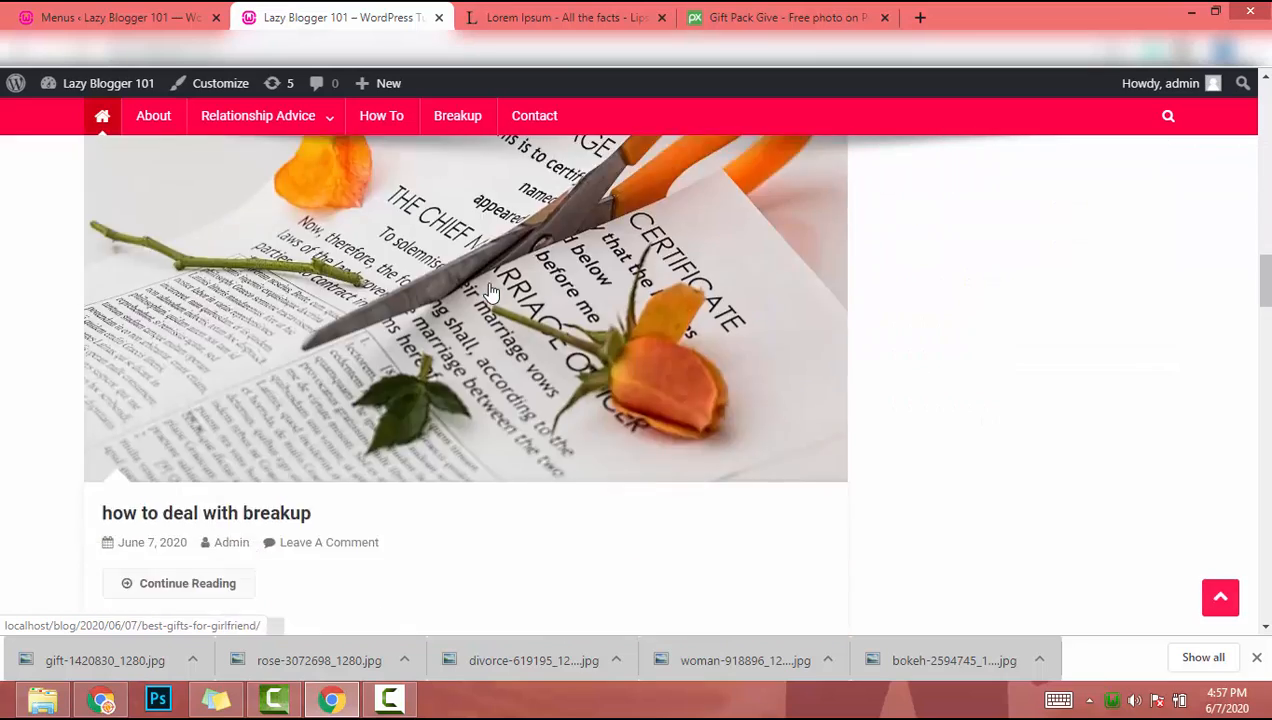
{"action": "scroll", "coordinate": [491, 292], "scroll_direction": "up", "scroll_amount": 8}
{"action": "scroll", "coordinate": [491, 292], "scroll_direction": "down", "scroll_amount": 3}
{"action": "scroll", "coordinate": [491, 292], "scroll_direction": "up", "scroll_amount": 3}
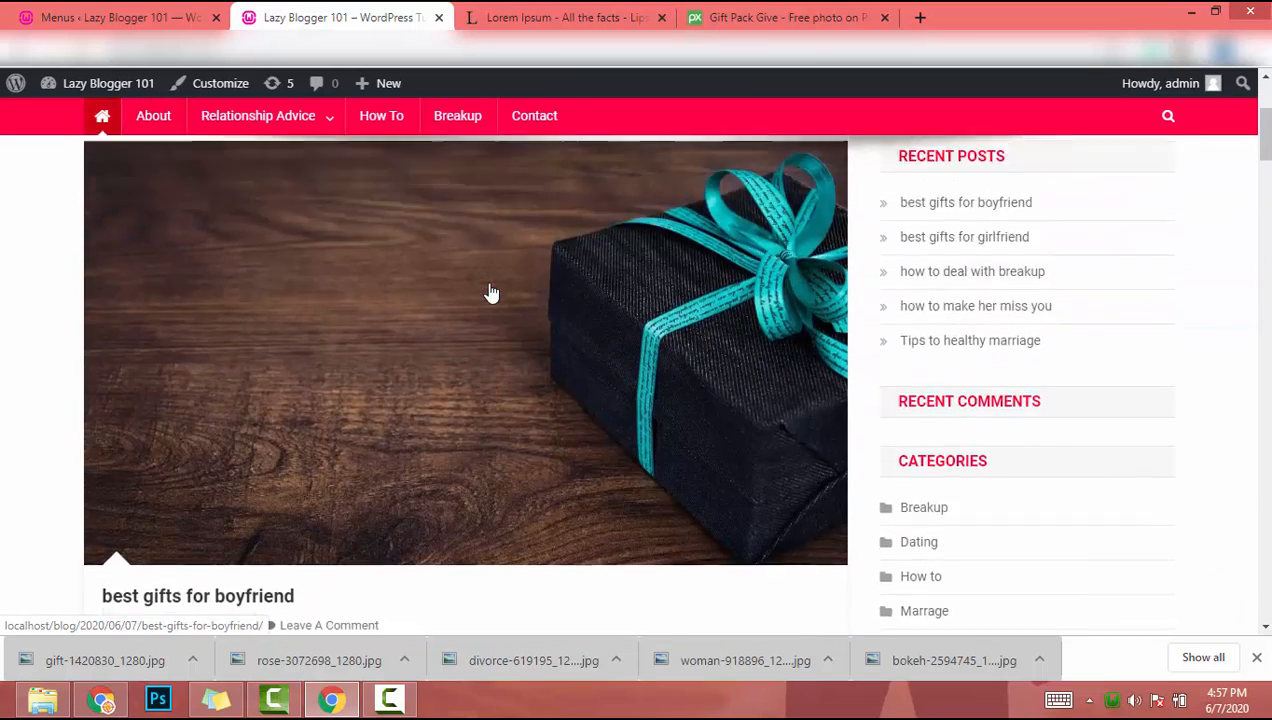